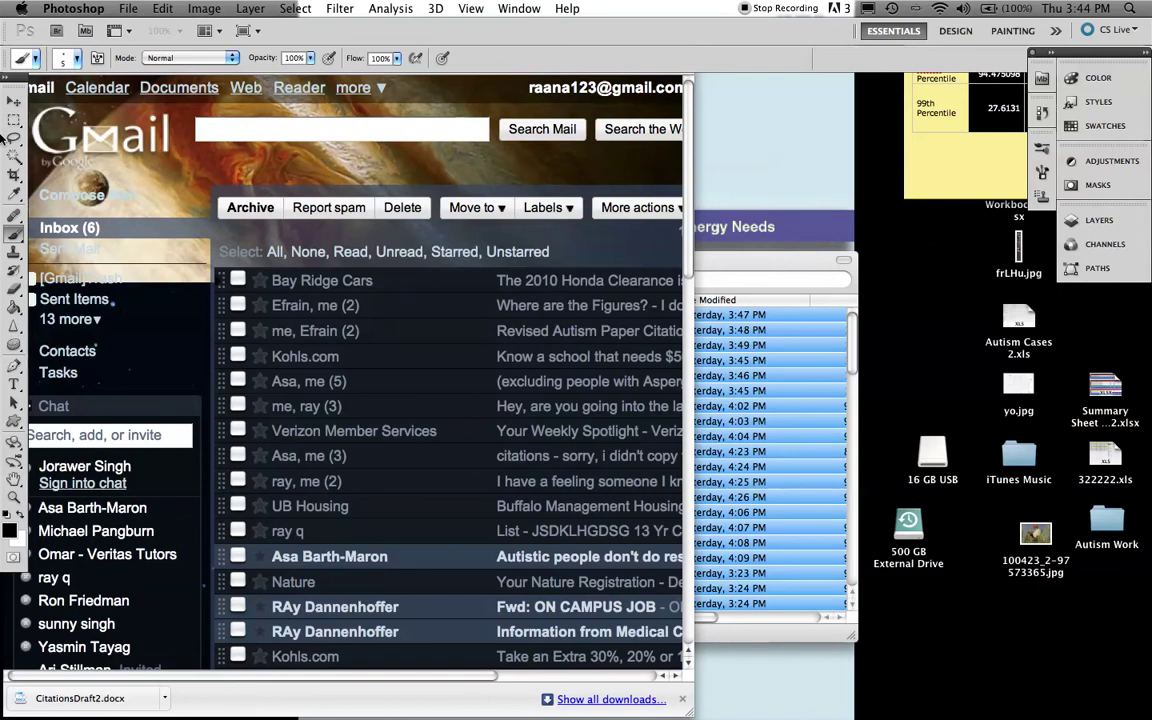
Open 291-00 Deep Layer 25X (1).JPG from the Jumbled 5 folder and enlarge its document window
{"action": "left_click", "coordinate": [128, 8]}
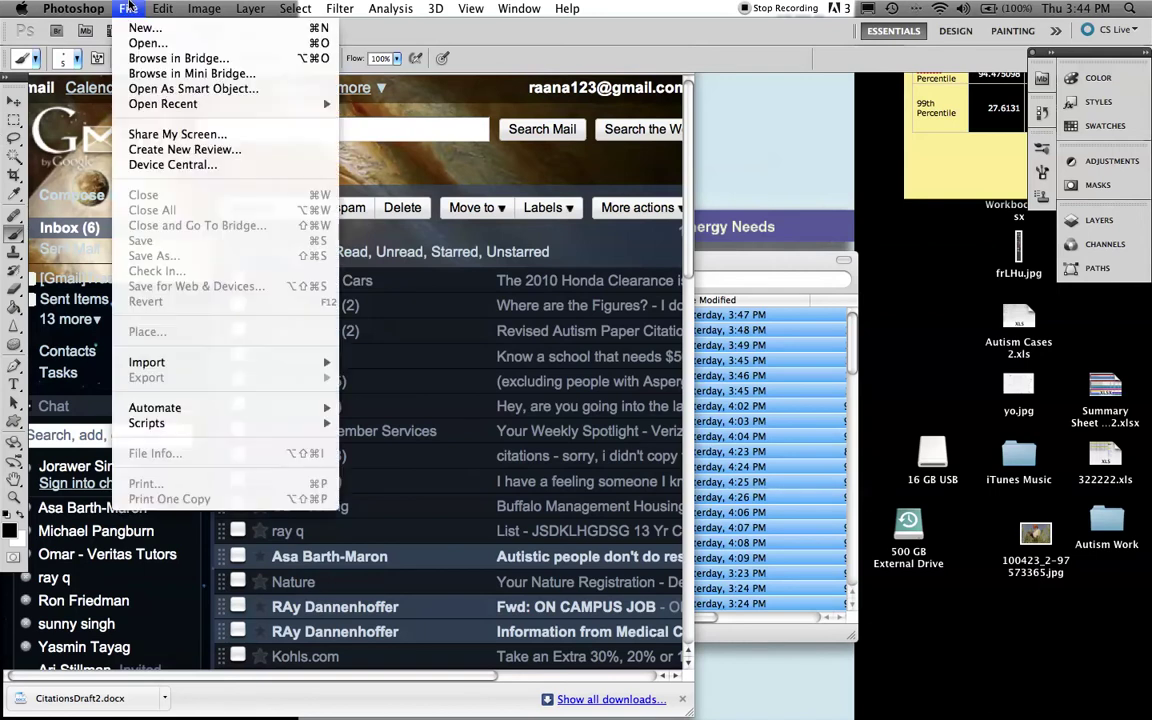
{"action": "left_click", "coordinate": [165, 44]}
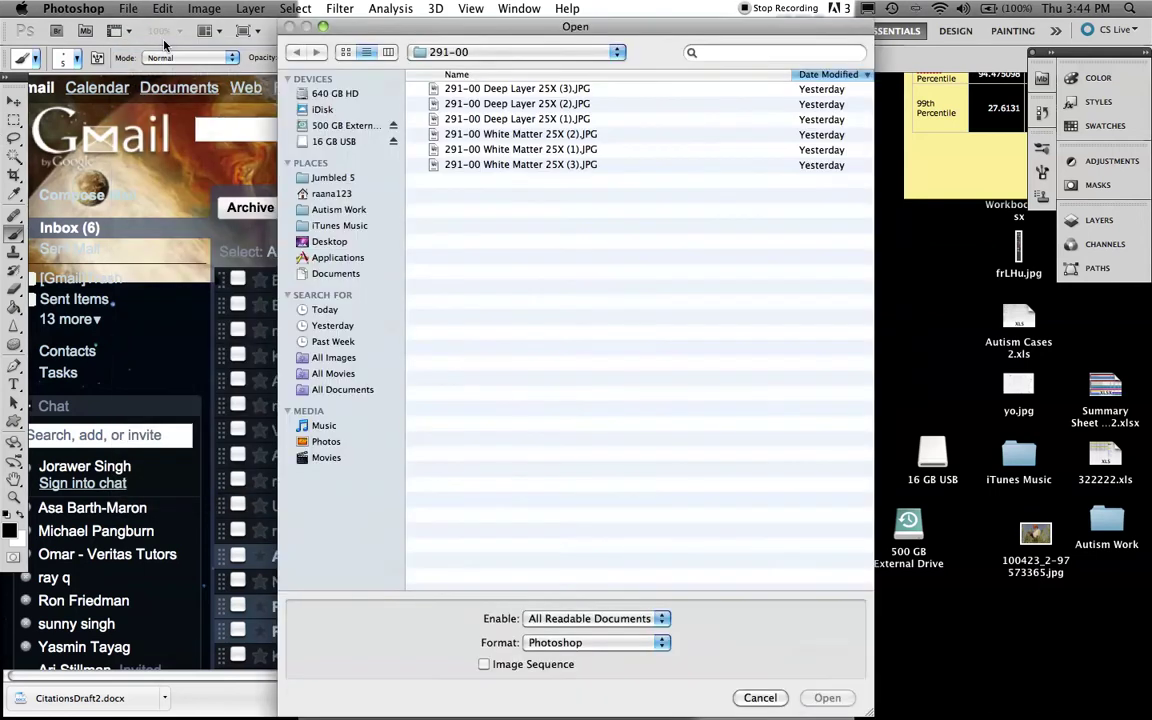
{"action": "left_click", "coordinate": [340, 180]}
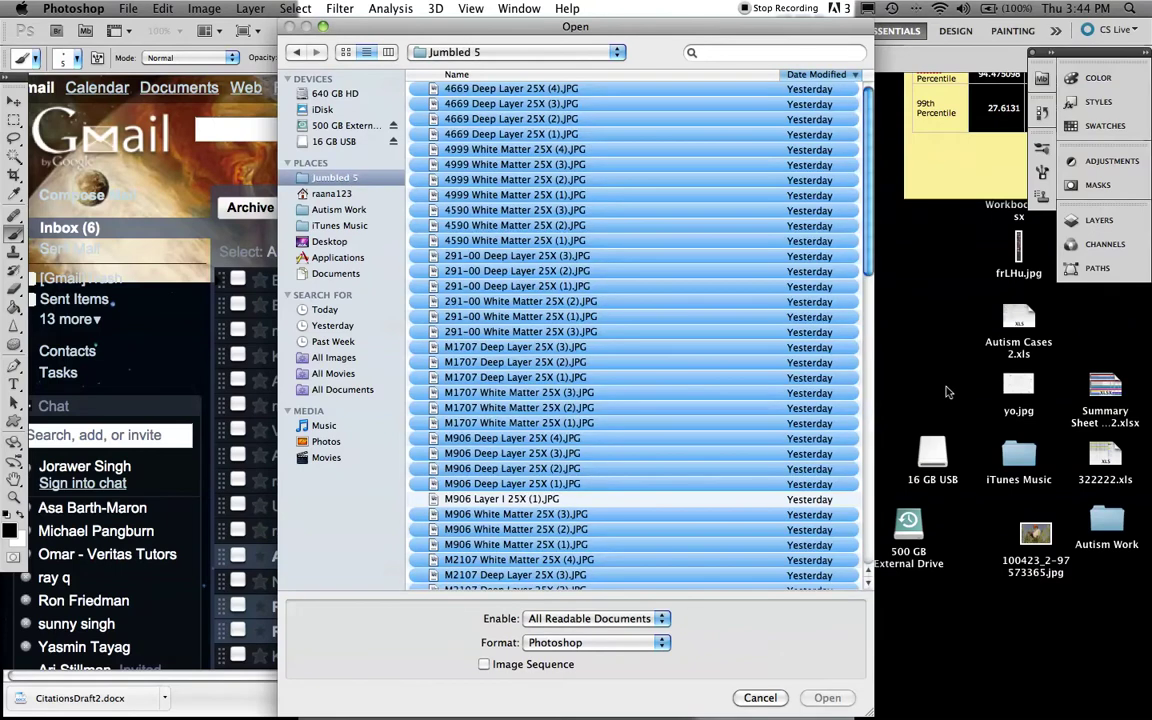
{"action": "left_click_drag", "start_coordinate": [869, 712], "coordinate": [1078, 712]}
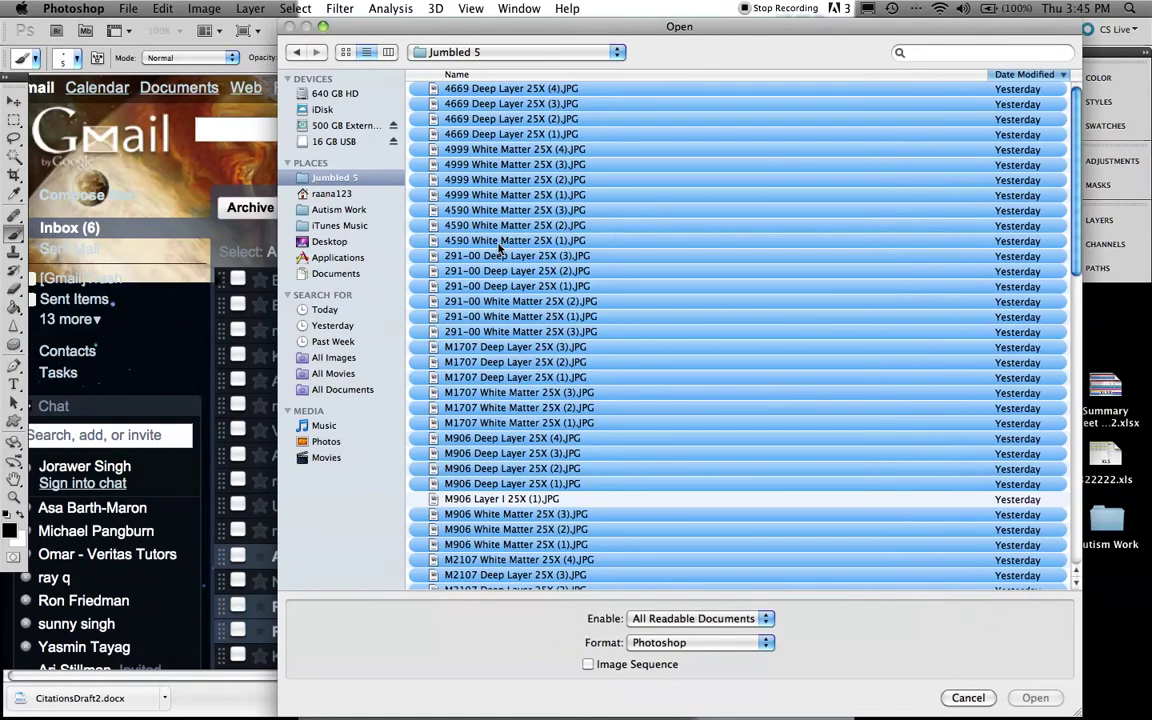
{"action": "double_click", "coordinate": [556, 291]}
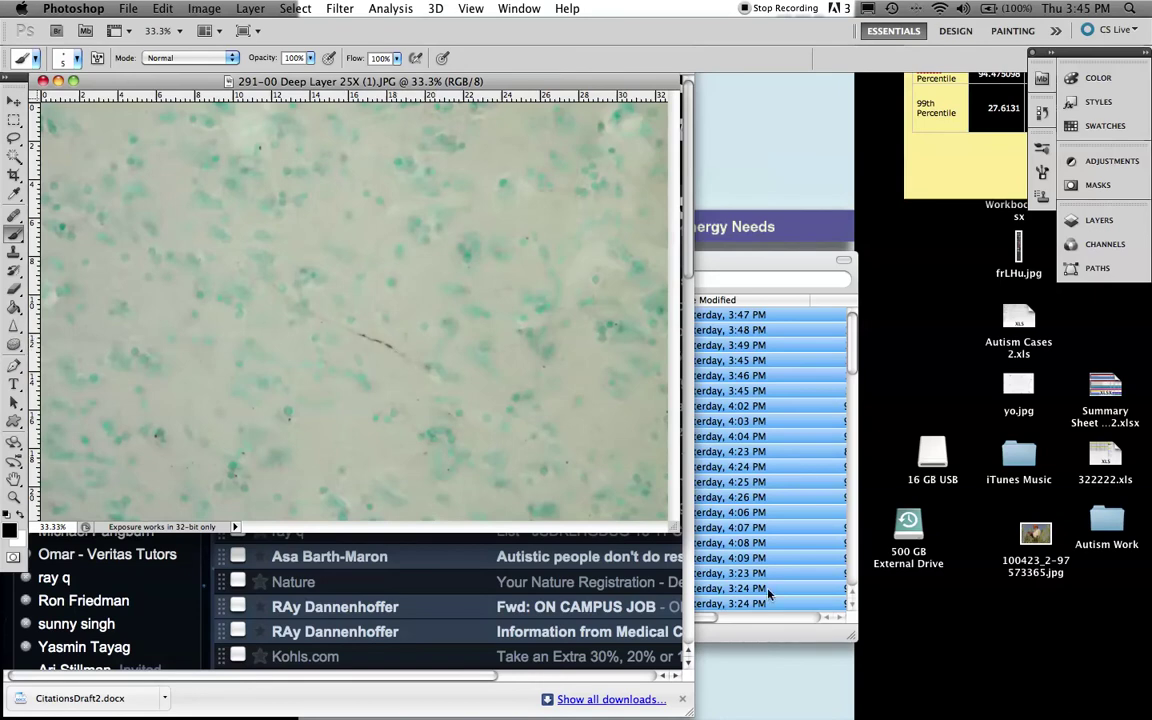
{"action": "left_click_drag", "start_coordinate": [674, 527], "coordinate": [987, 715]}
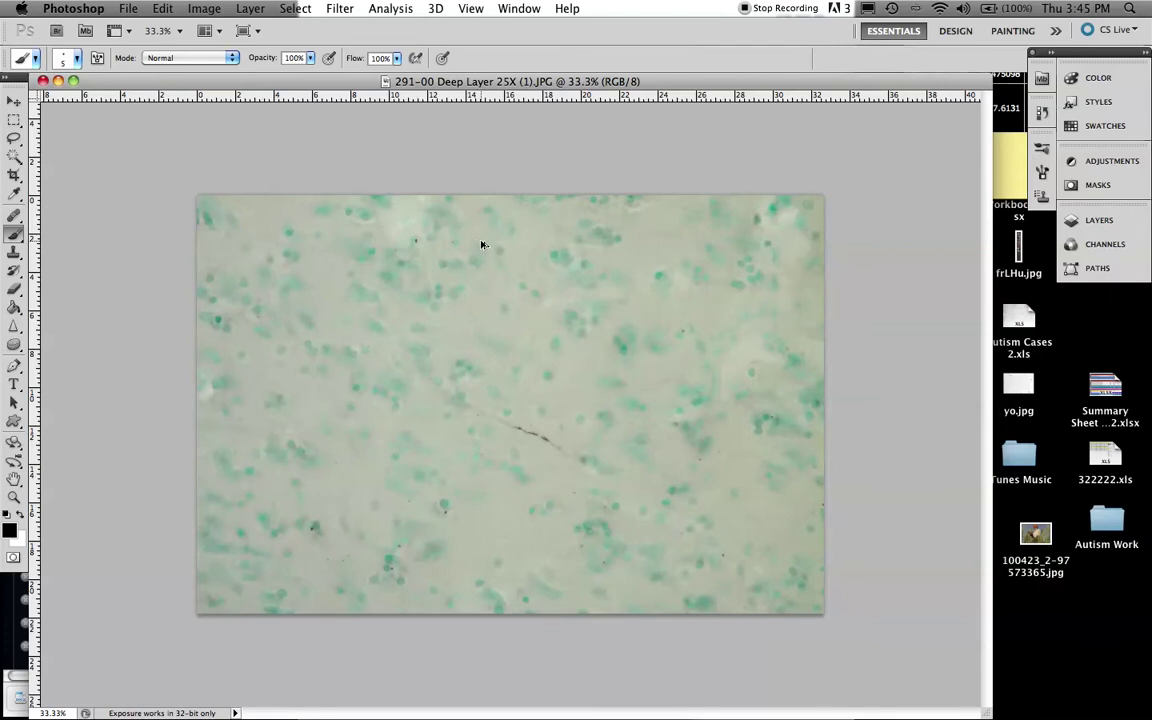
Resize the image to a width of 2000 pixels
{"action": "key", "text": "super+alt+i"}
{"action": "type", "text": "2000"}
{"action": "key", "text": "Return"}
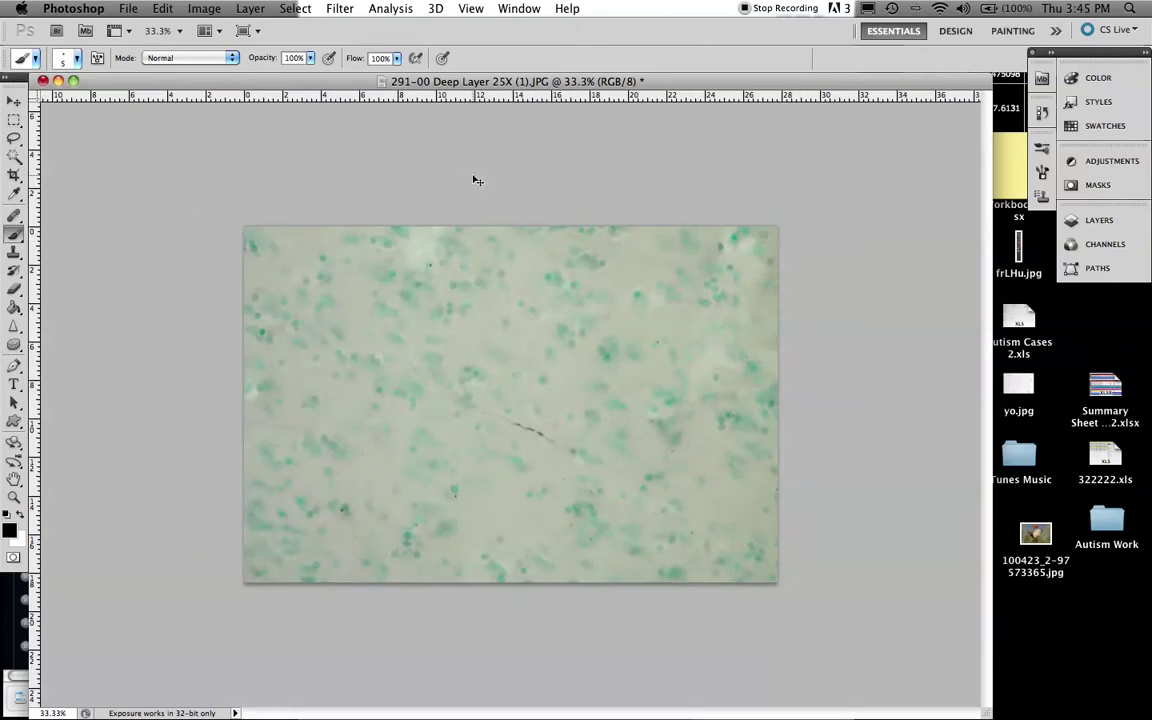
{"action": "key", "text": "super+0"}
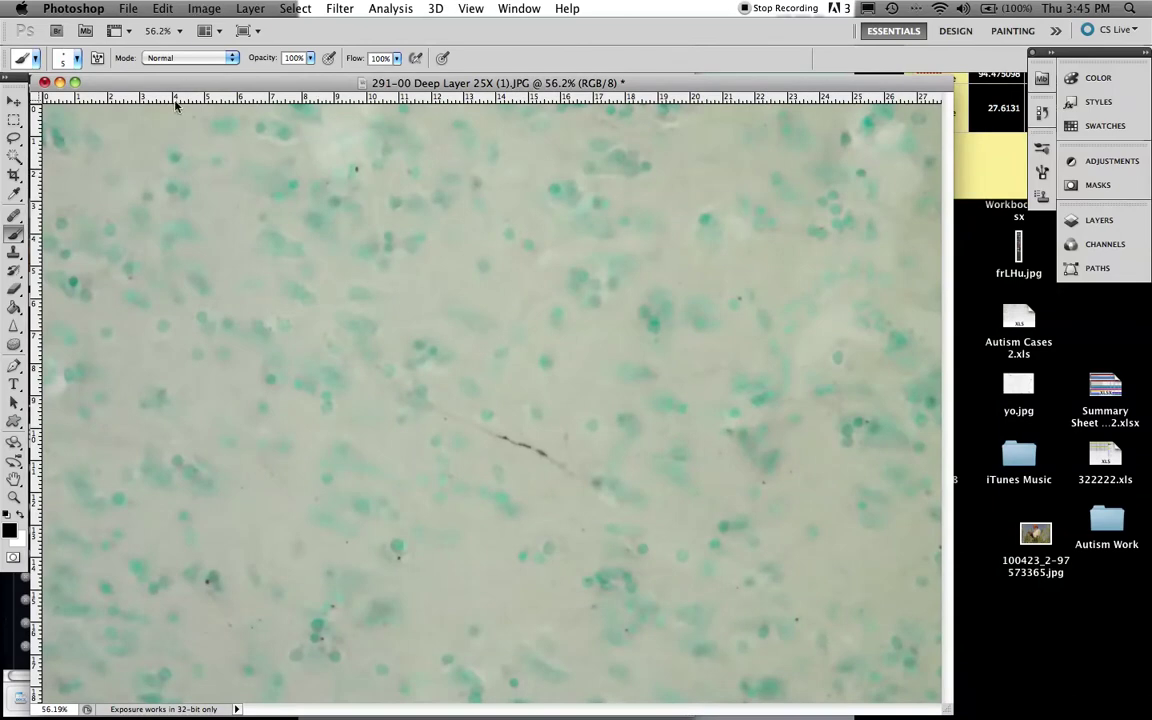
Look up the keyboard shortcut for Replace Color among the Image commands in the shortcut settings
{"action": "left_click", "coordinate": [163, 8]}
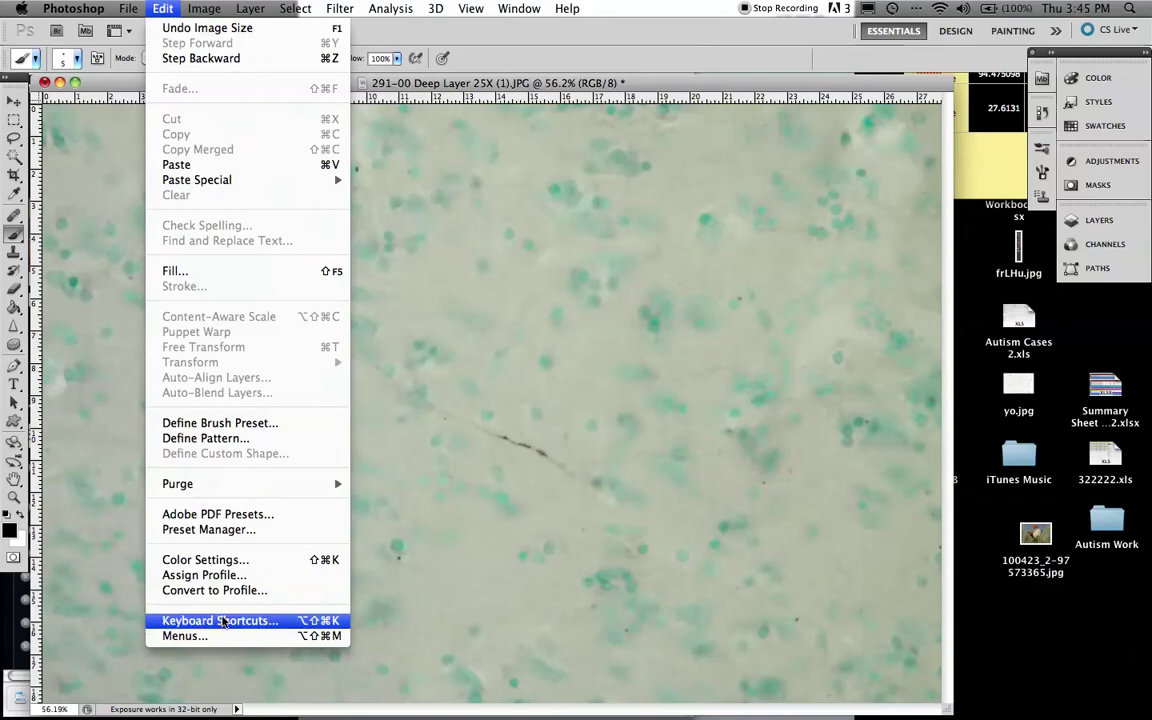
{"action": "left_click", "coordinate": [221, 620]}
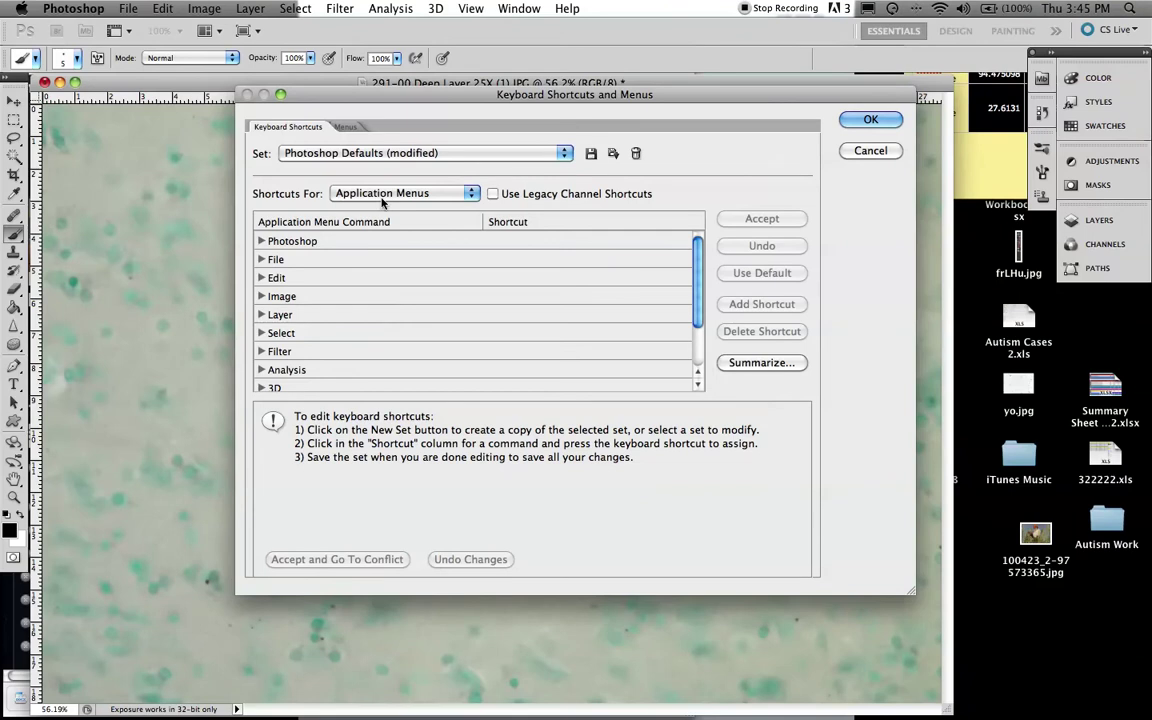
{"action": "left_click", "coordinate": [260, 296]}
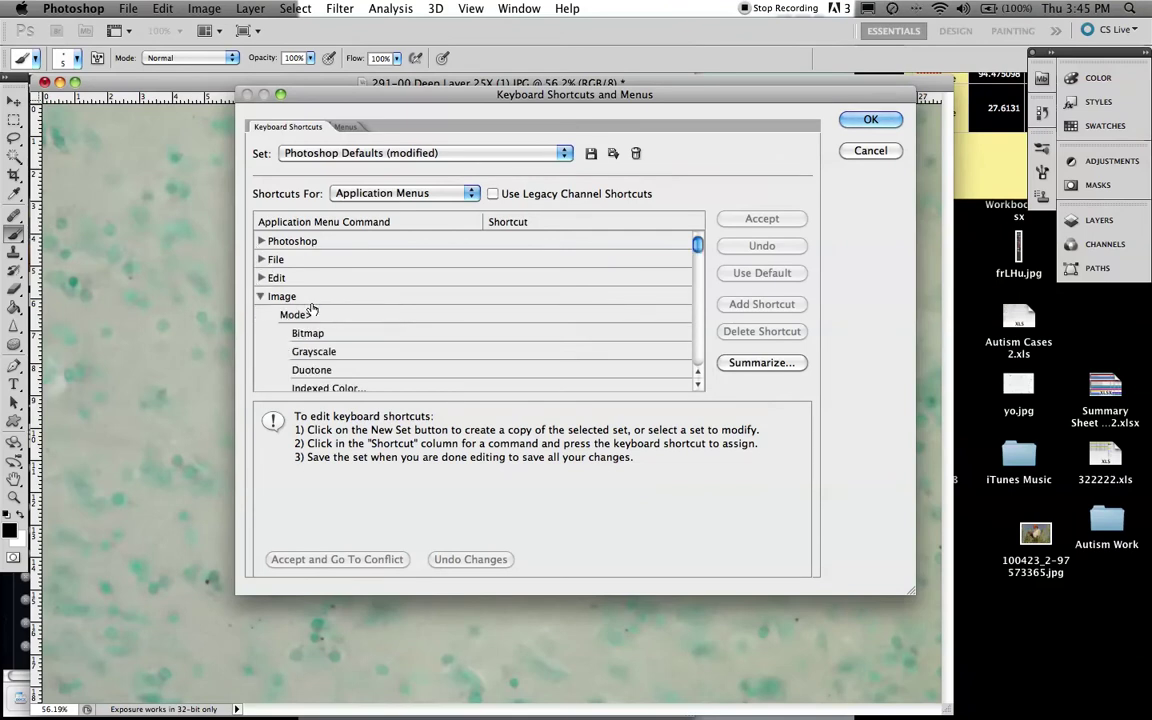
{"action": "scroll", "coordinate": [315, 310], "scroll_direction": "down", "scroll_amount": 3}
{"action": "scroll", "coordinate": [315, 310], "scroll_direction": "down", "scroll_amount": 6}
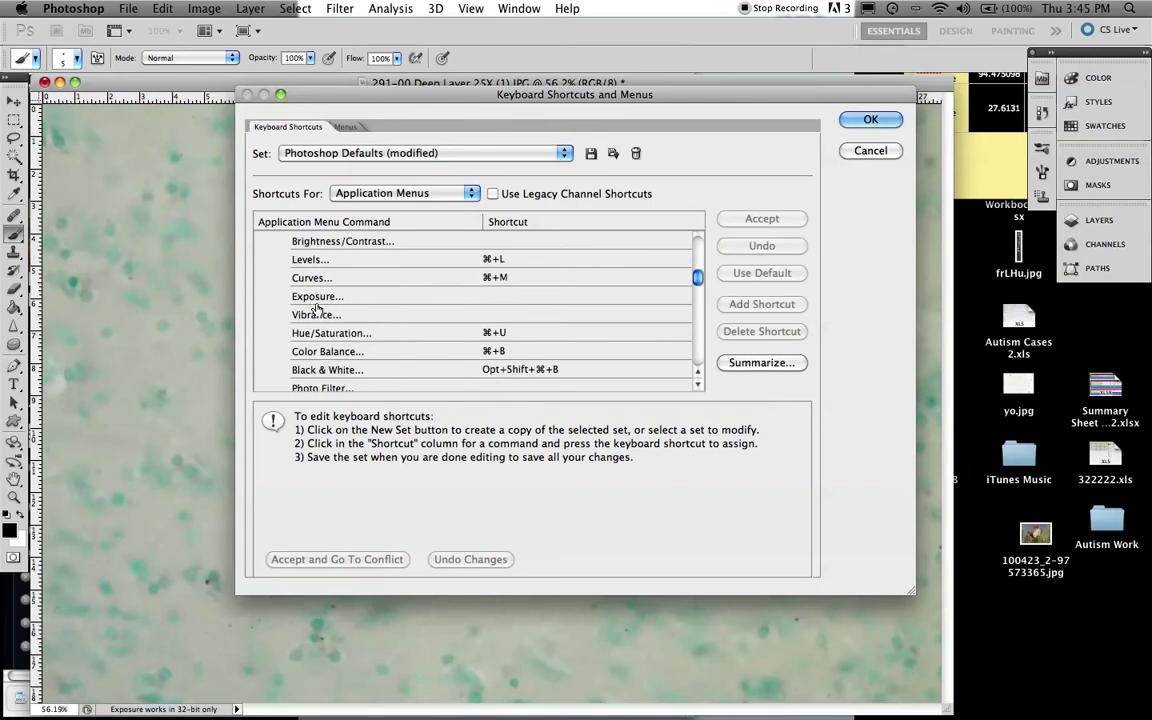
{"action": "scroll", "coordinate": [316, 310], "scroll_direction": "down", "scroll_amount": 5}
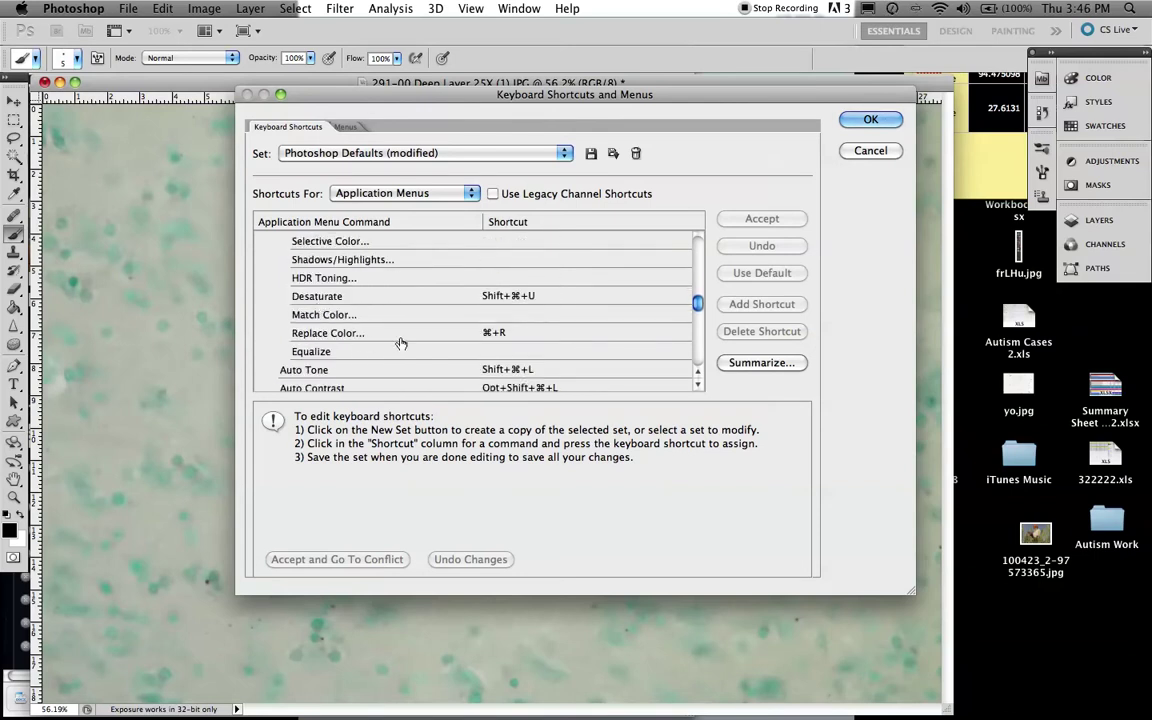
{"action": "left_click", "coordinate": [496, 333]}
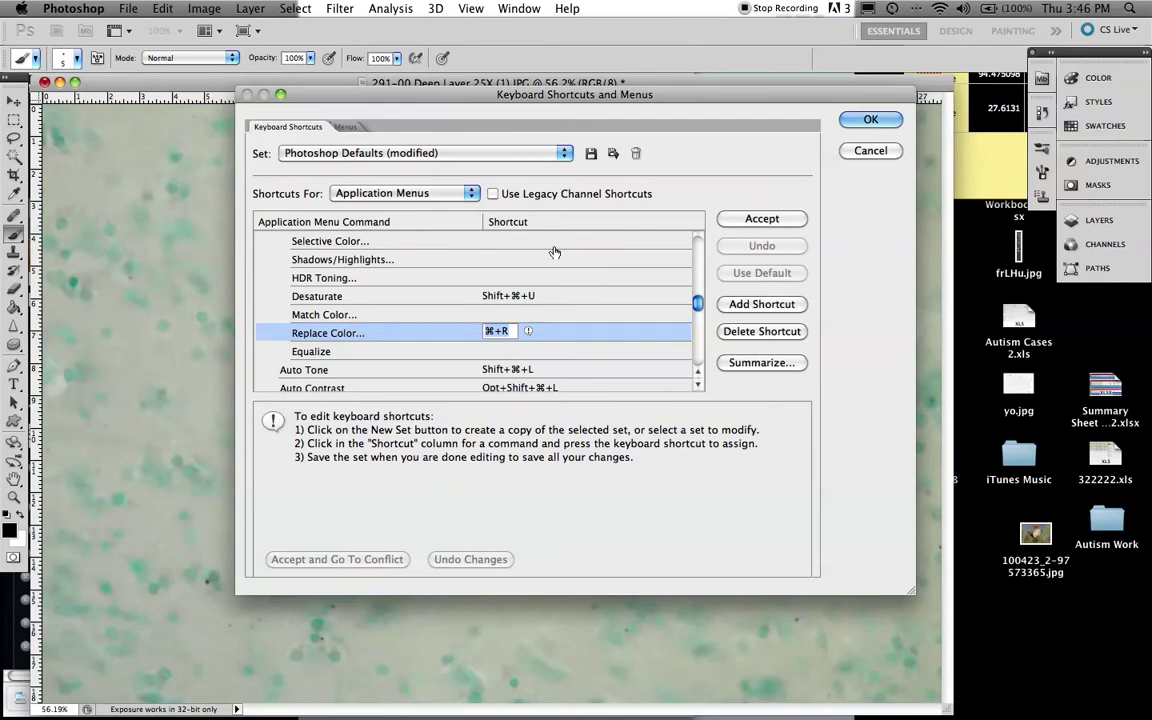
{"action": "left_click", "coordinate": [866, 119]}
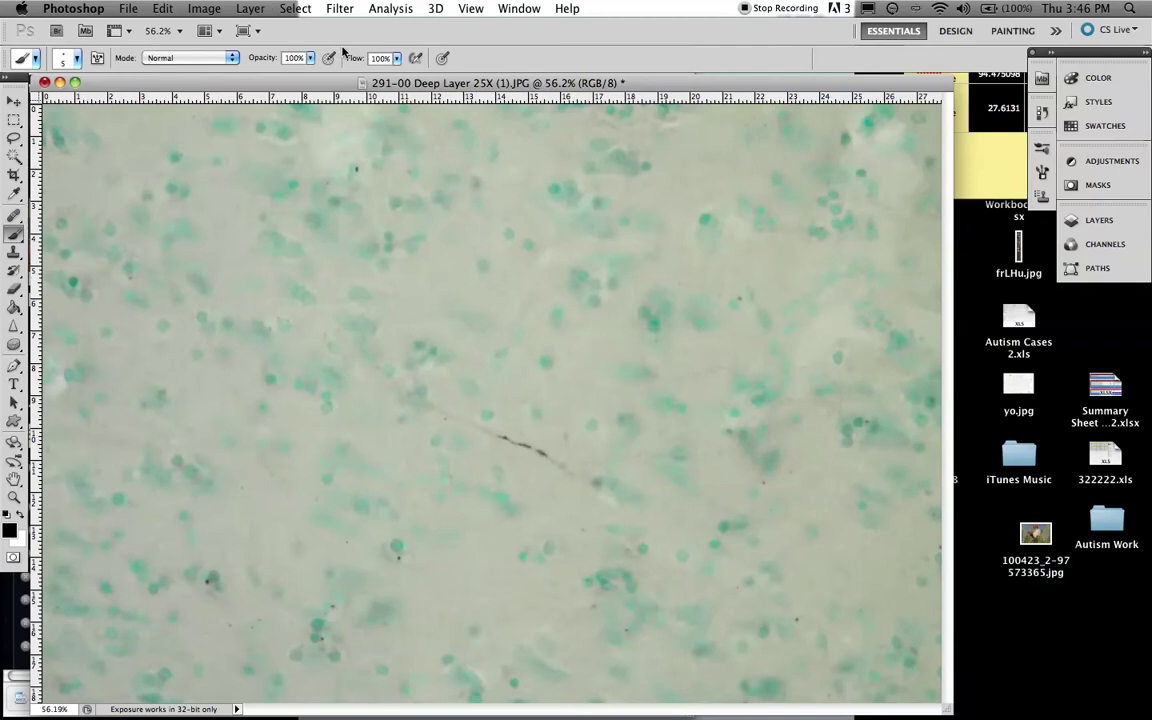
Use Replace Color to whiten the bright green sampled inside a stained cell, with Lightness at +100
{"action": "left_click", "coordinate": [204, 8]}
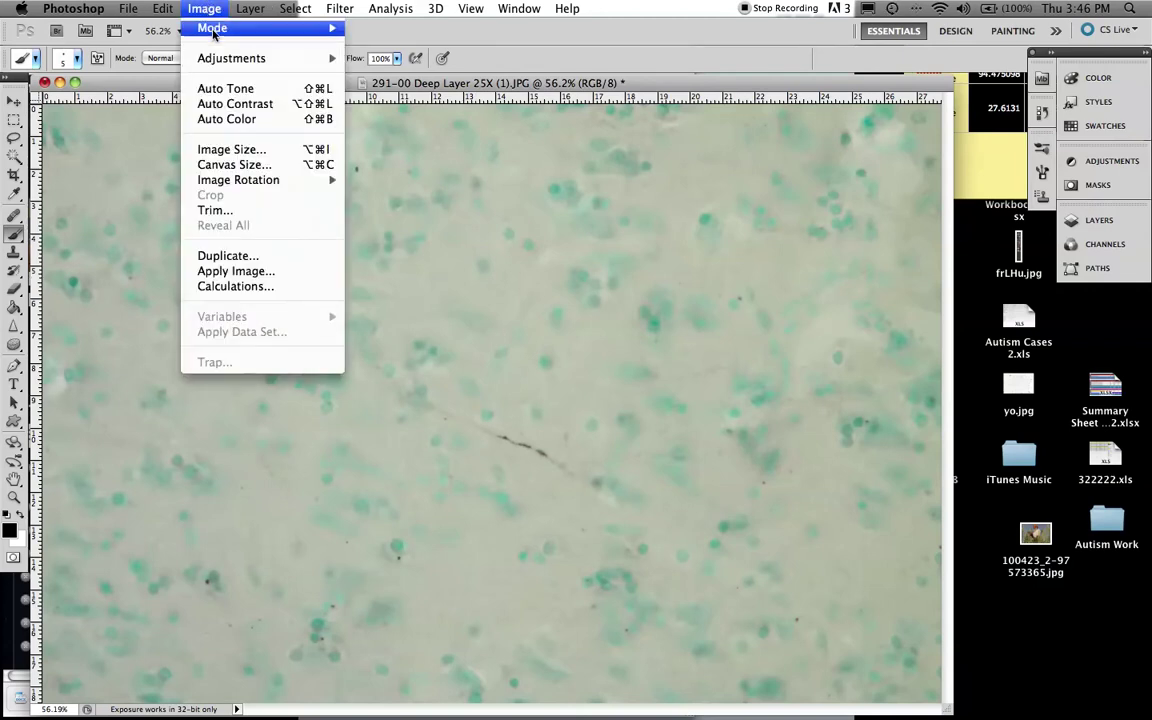
{"action": "mouse_move", "coordinate": [313, 62]}
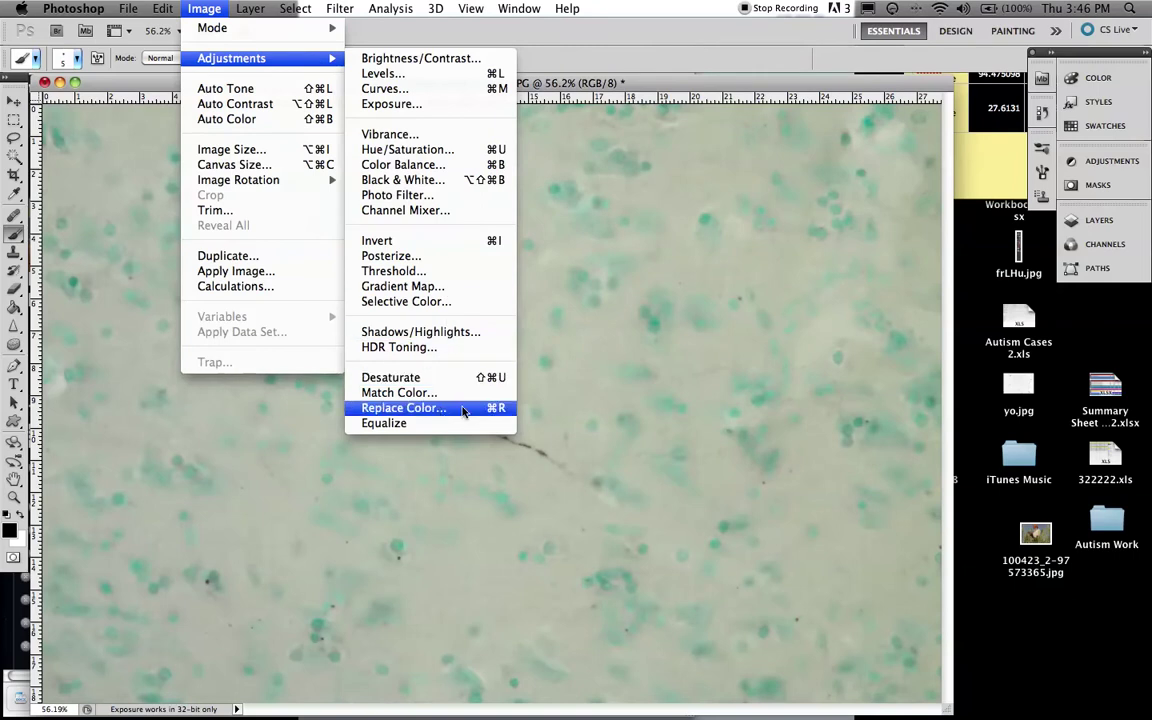
{"action": "left_click", "coordinate": [339, 504]}
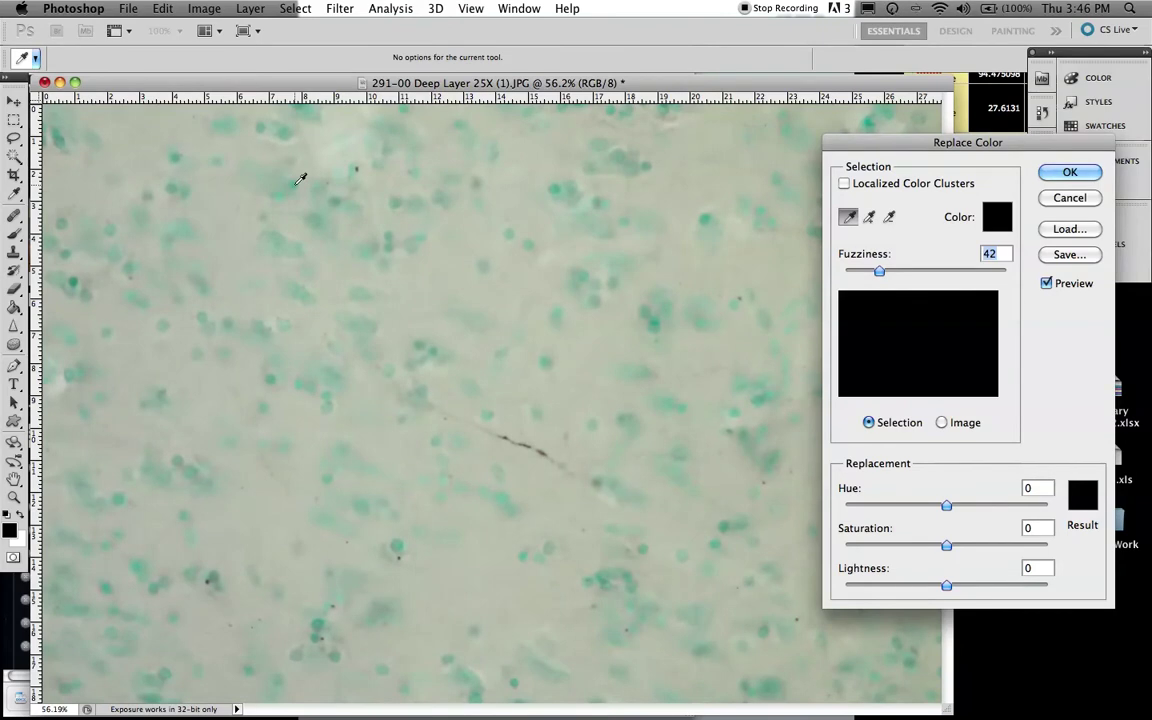
{"action": "scroll", "coordinate": [300, 178], "scroll_direction": "up", "scroll_amount": 3}
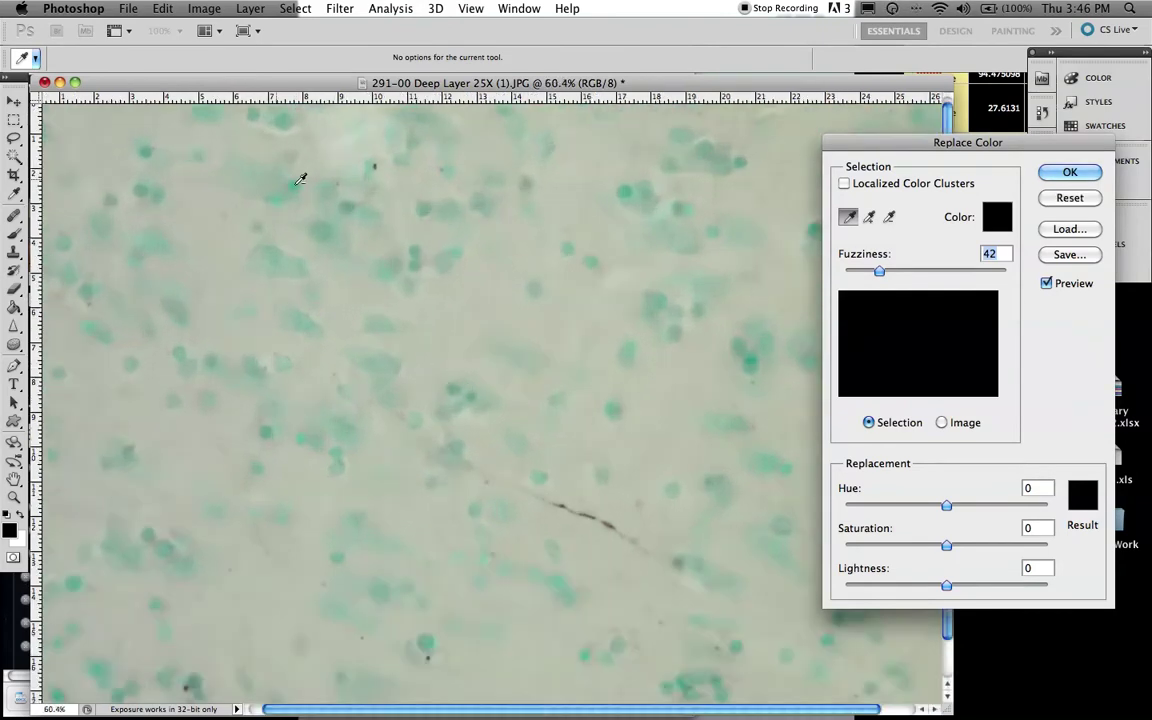
{"action": "scroll", "coordinate": [300, 178], "scroll_direction": "up", "scroll_amount": 5}
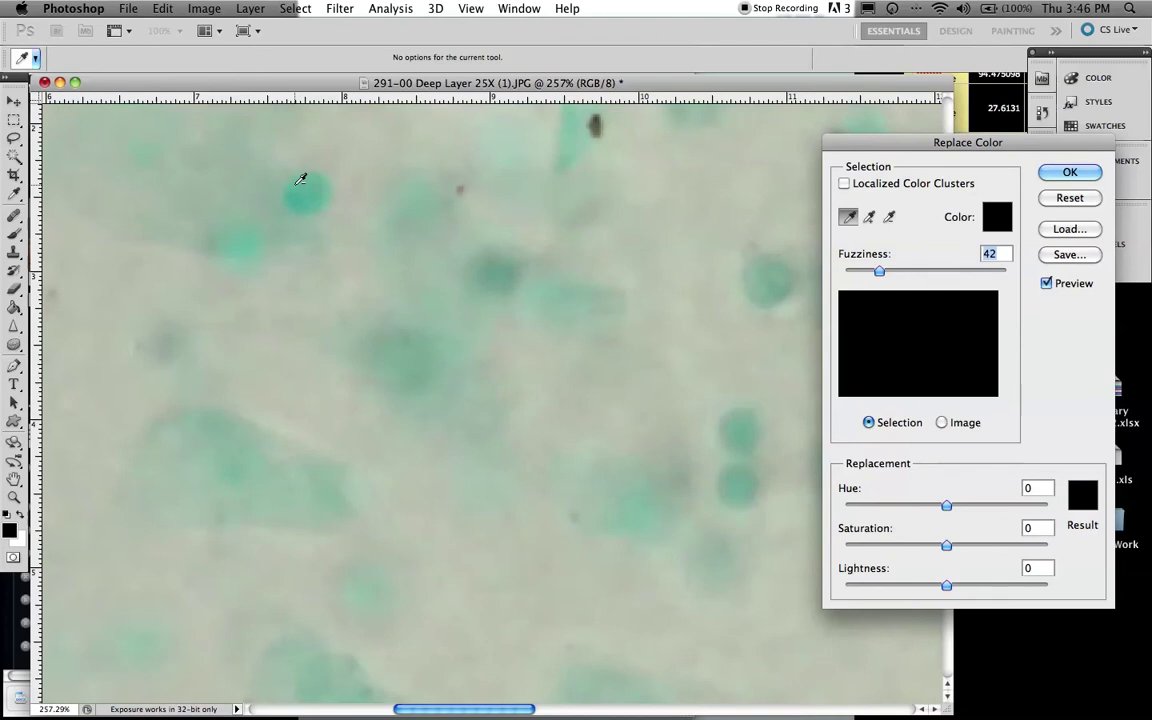
{"action": "scroll", "coordinate": [300, 178], "scroll_direction": "up", "scroll_amount": 8}
{"action": "scroll", "coordinate": [300, 178], "scroll_direction": "down", "scroll_amount": 3}
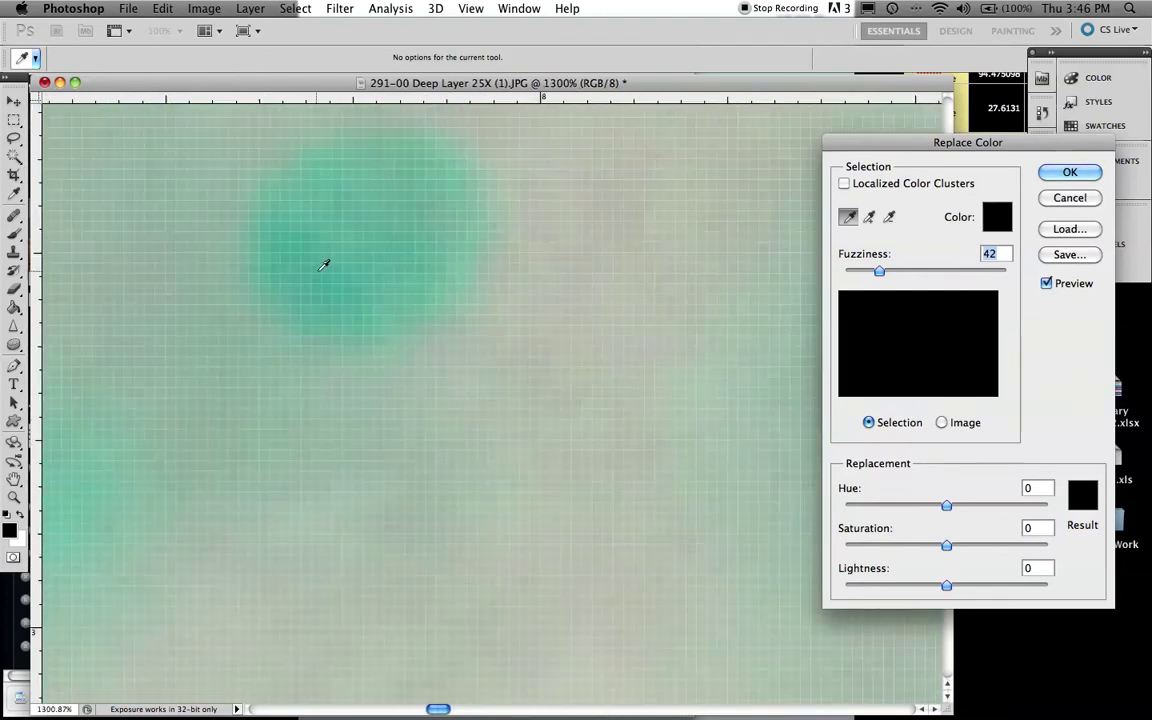
{"action": "scroll", "coordinate": [323, 265], "scroll_direction": "up", "scroll_amount": 2}
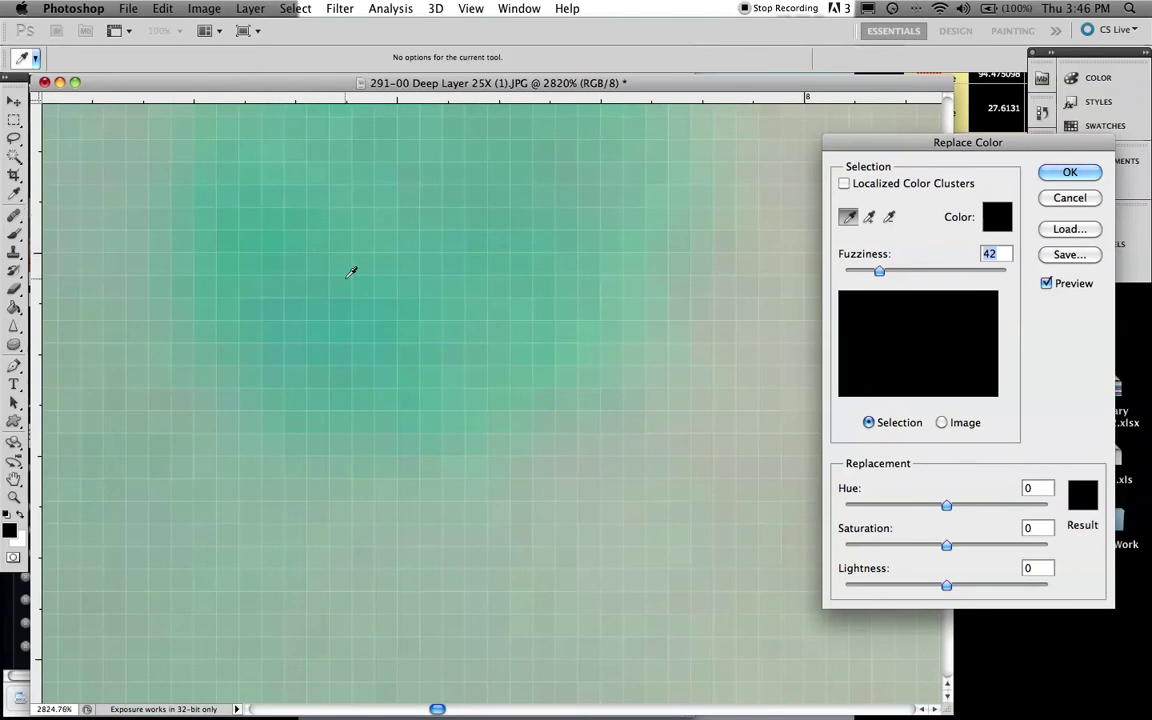
{"action": "left_click", "coordinate": [322, 240]}
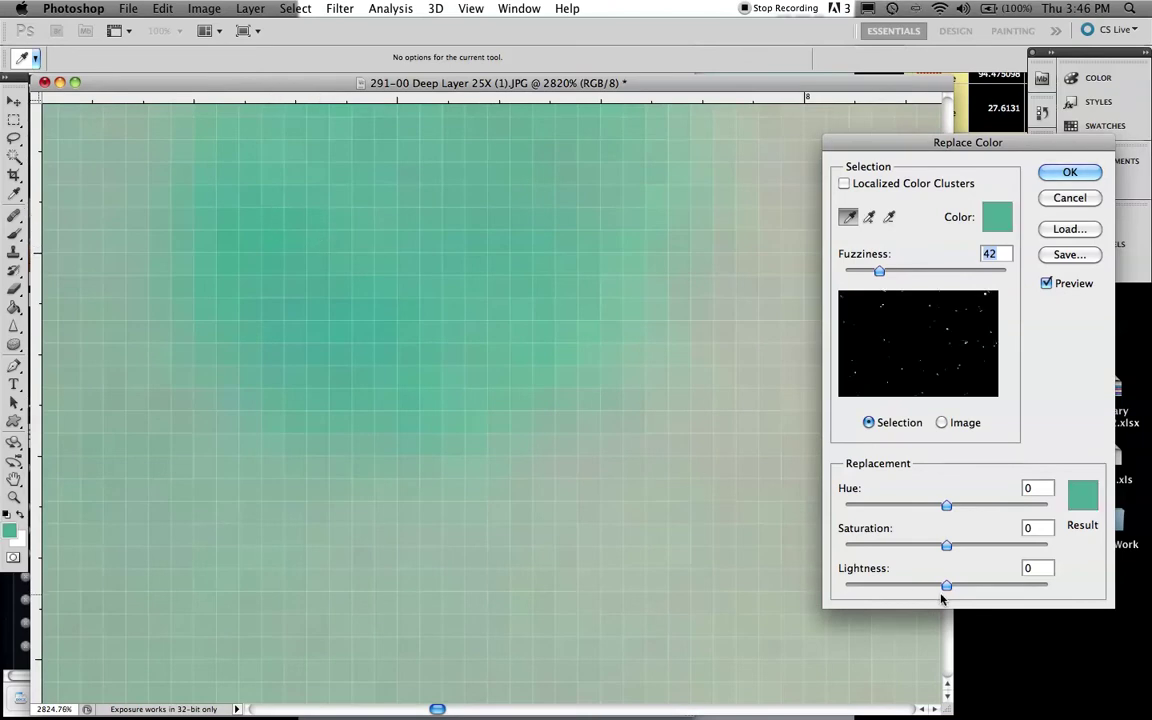
{"action": "left_click_drag", "start_coordinate": [947, 589], "coordinate": [1149, 657]}
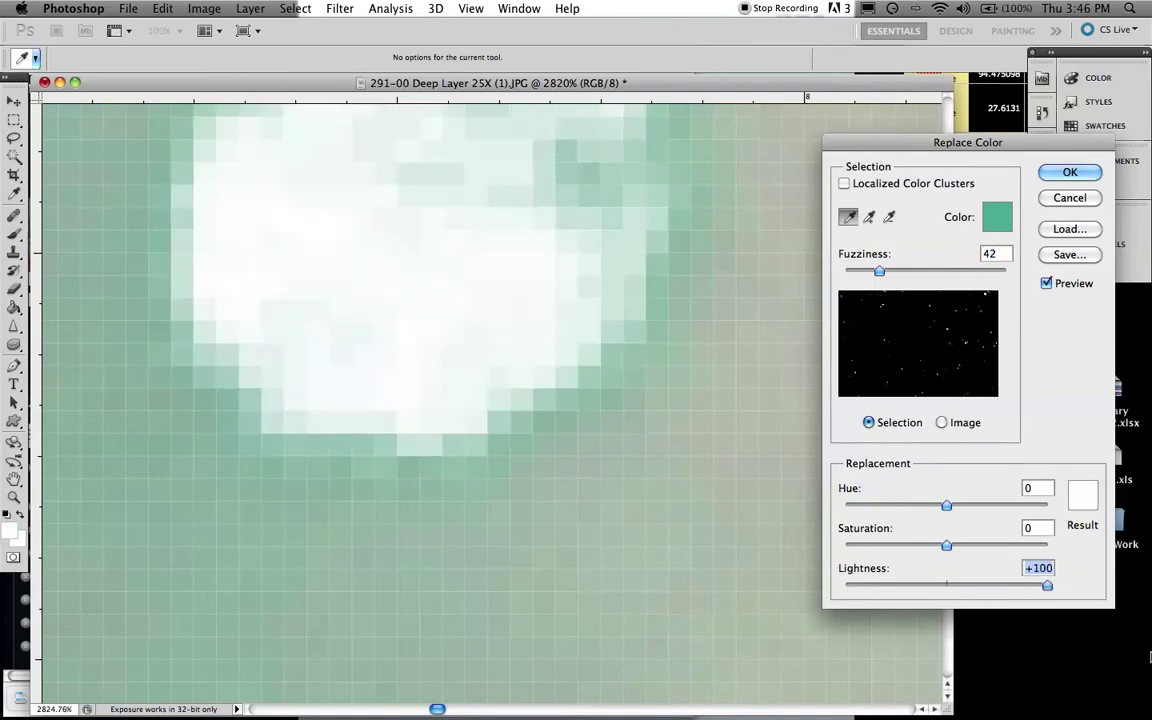
{"action": "key", "text": "Return"}
{"action": "key", "text": "b"}
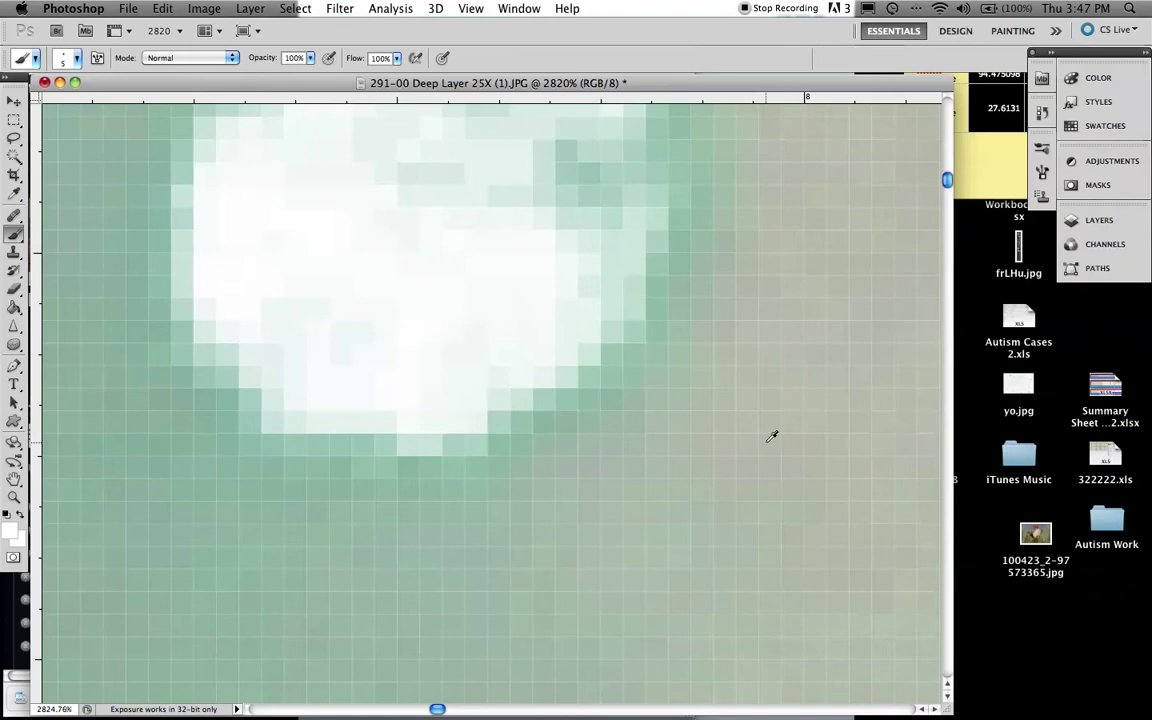
Run Replace Color on the darker green at the whitened cell's edge, raising Lightness to its maximum
{"action": "key", "text": "super+r"}
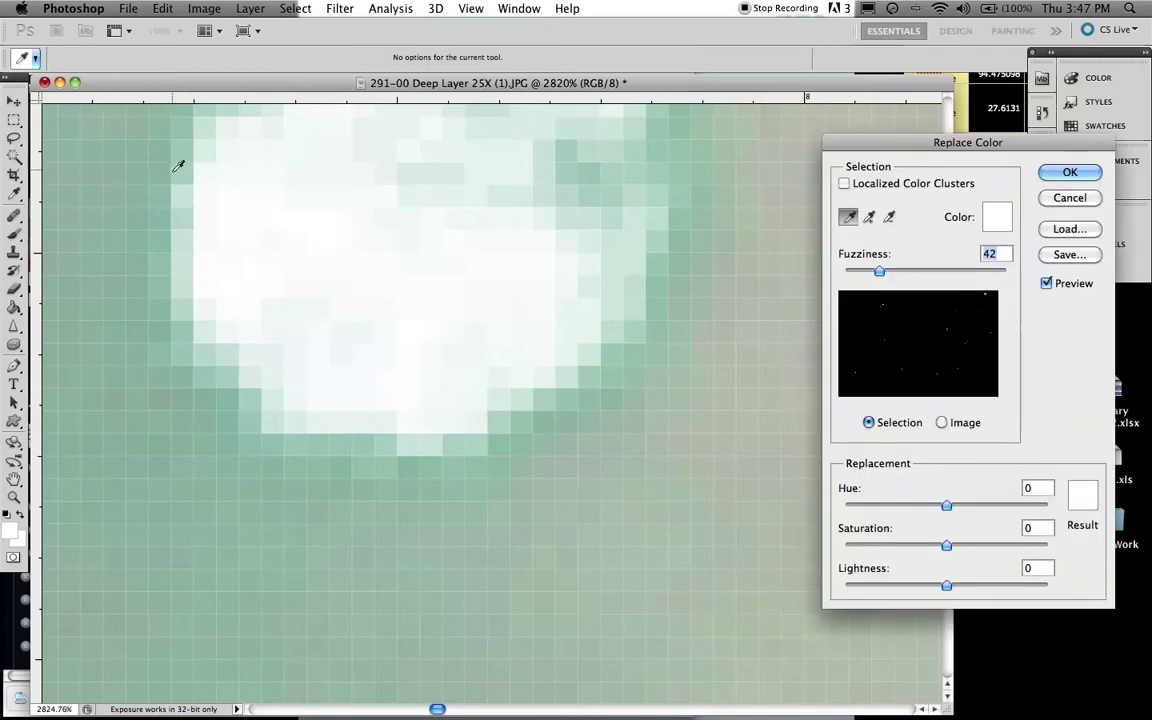
{"action": "left_click", "coordinate": [170, 175]}
{"action": "left_click_drag", "start_coordinate": [946, 586], "coordinate": [1150, 632]}
{"action": "key", "text": "Escape"}
Replace the remaining pale green ring around the cell, sampled at its lower edge, using maximum Lightness
{"action": "key", "text": "super+r"}
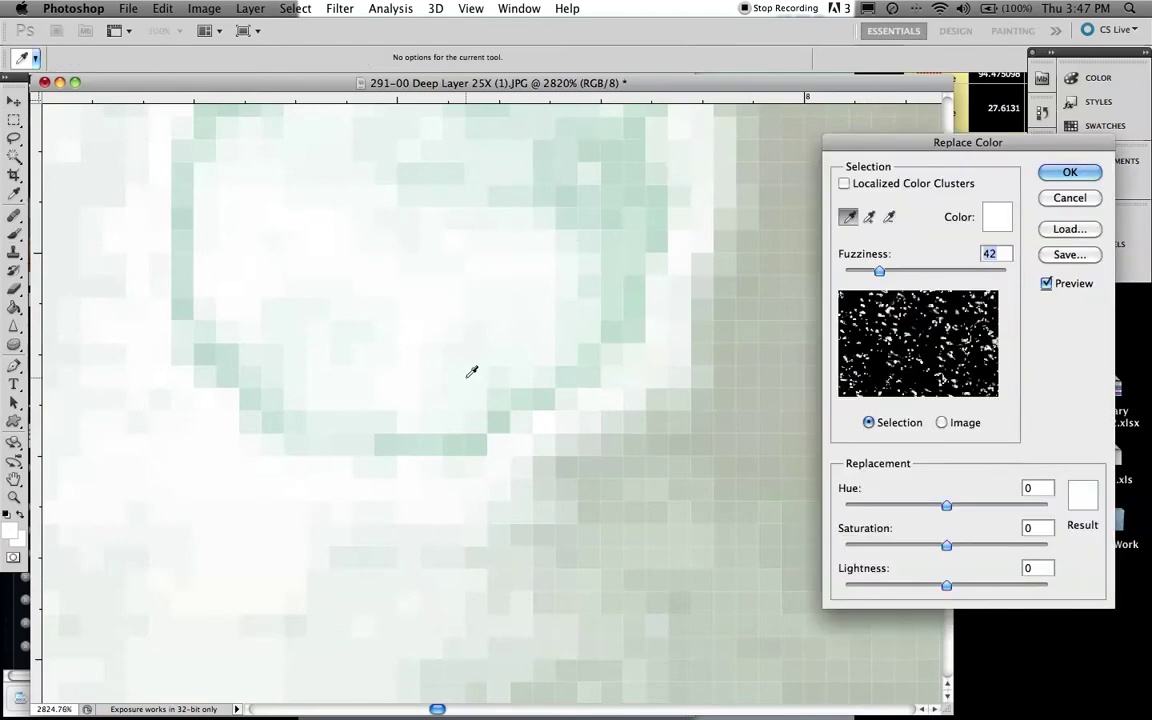
{"action": "left_click", "coordinate": [457, 445]}
{"action": "left_click_drag", "start_coordinate": [948, 587], "coordinate": [1046, 585]}
{"action": "key", "text": "Return"}
{"action": "key", "text": "b"}
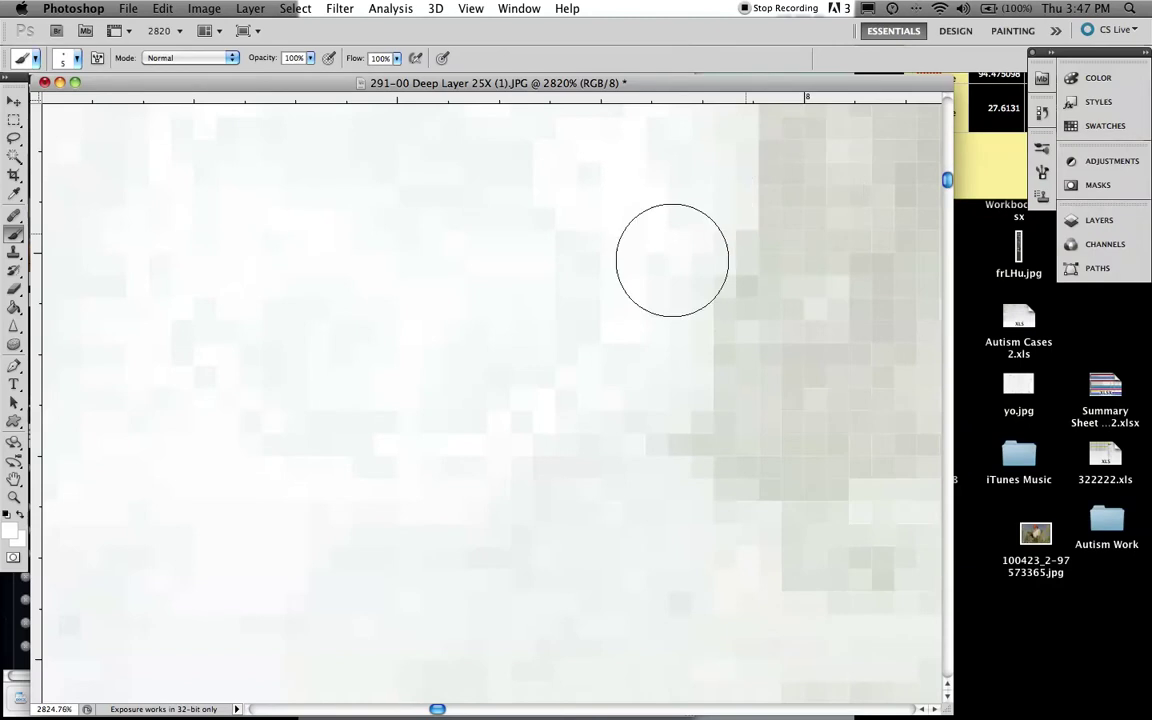
Run Replace Color again on the current near-white colour with maximum Lightness and check the whole image
{"action": "key", "text": "super+r"}
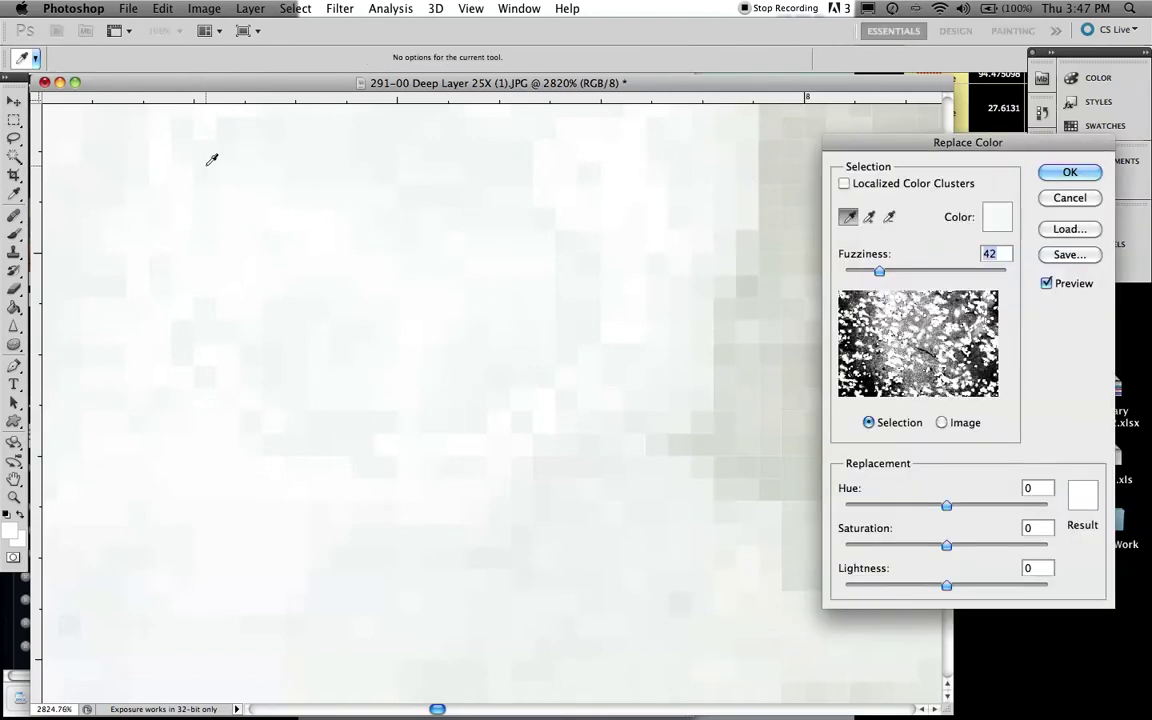
{"action": "left_click_drag", "start_coordinate": [948, 587], "coordinate": [1140, 610]}
{"action": "key", "text": "Return"}
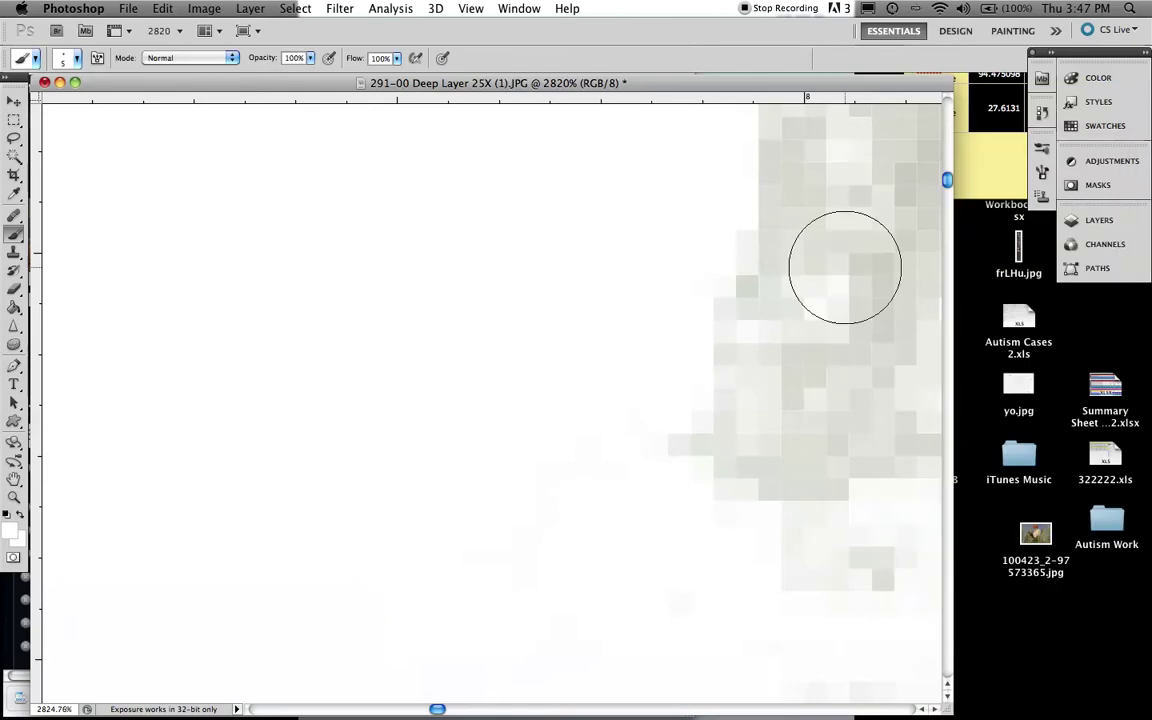
{"action": "scroll", "coordinate": [603, 315], "scroll_direction": "down", "scroll_amount": 10, "text": "alt"}
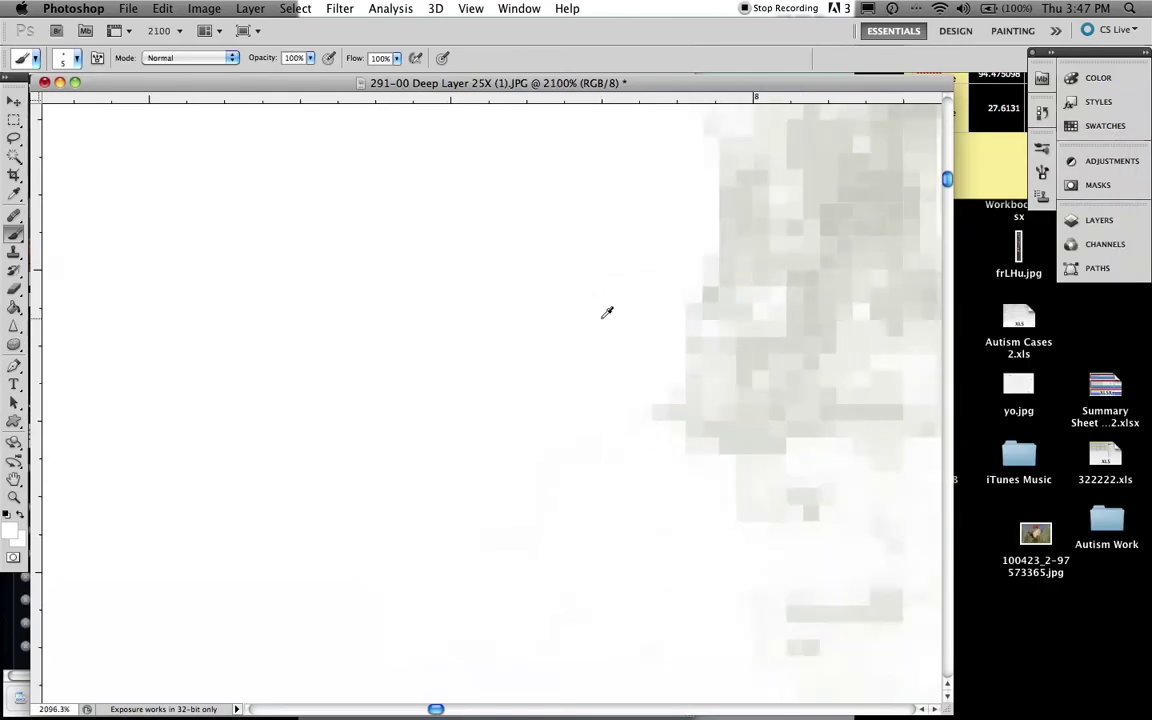
{"action": "scroll", "coordinate": [607, 313], "scroll_direction": "down", "scroll_amount": 3, "text": "alt"}
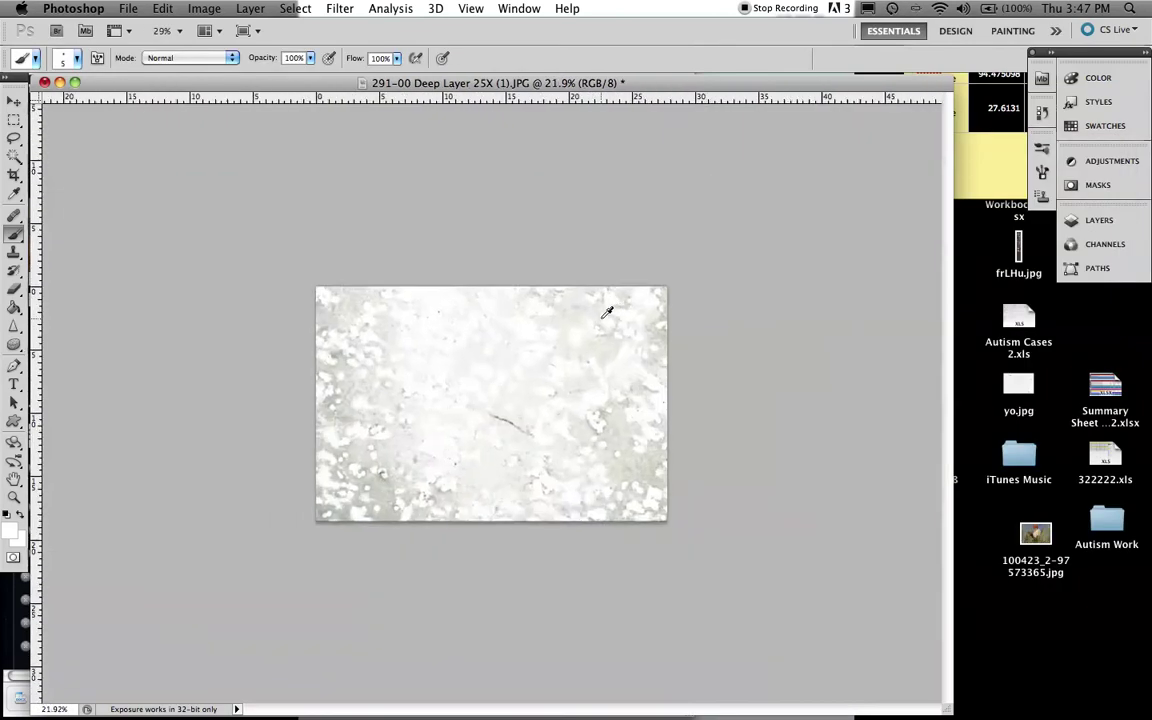
{"action": "scroll", "coordinate": [607, 313], "scroll_direction": "up", "scroll_amount": 3, "text": "alt"}
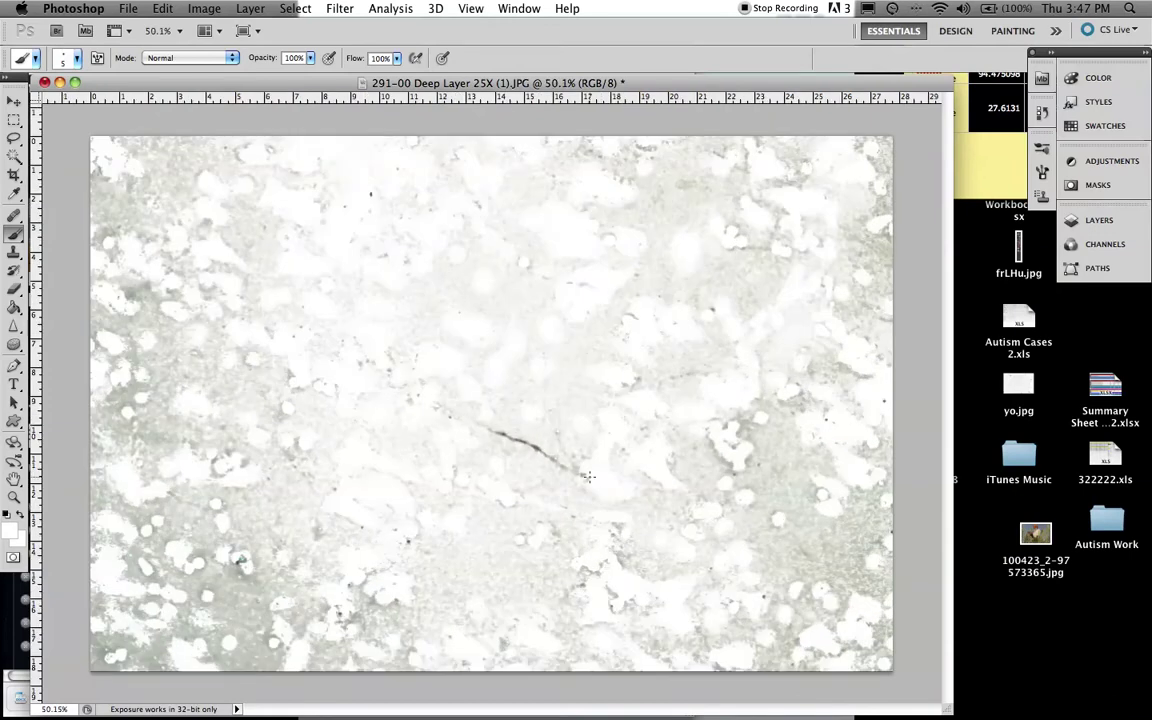
{"action": "left_click", "coordinate": [157, 8]}
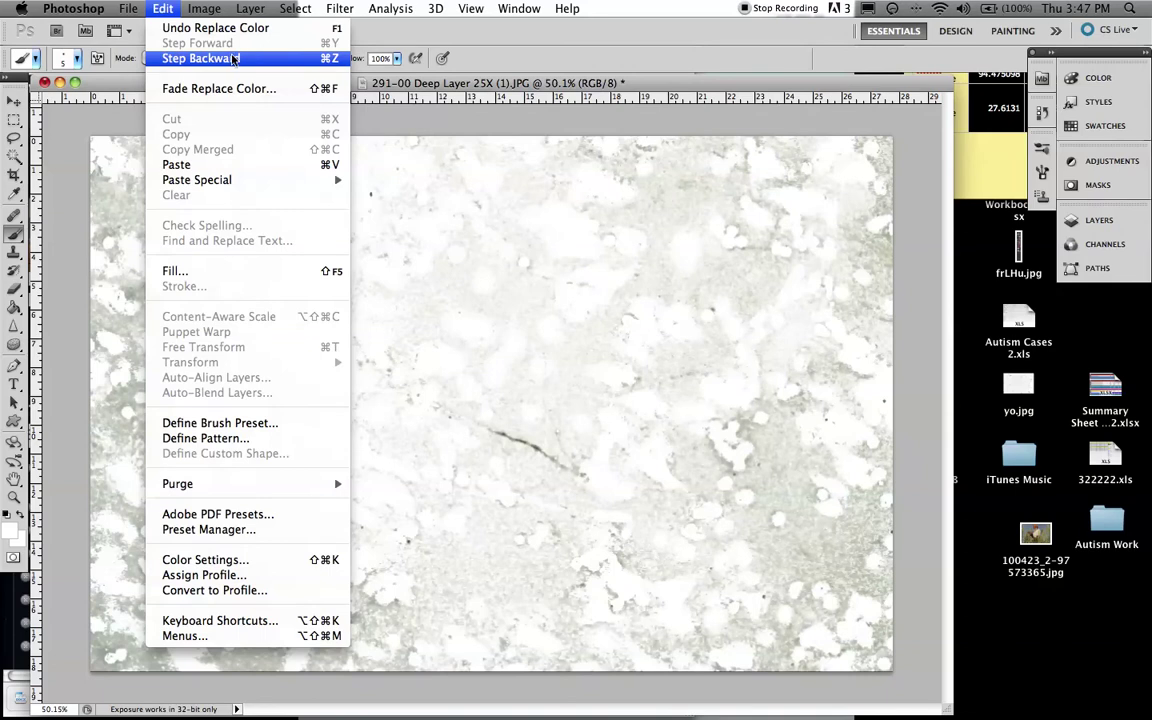
{"action": "left_click", "coordinate": [266, 60]}
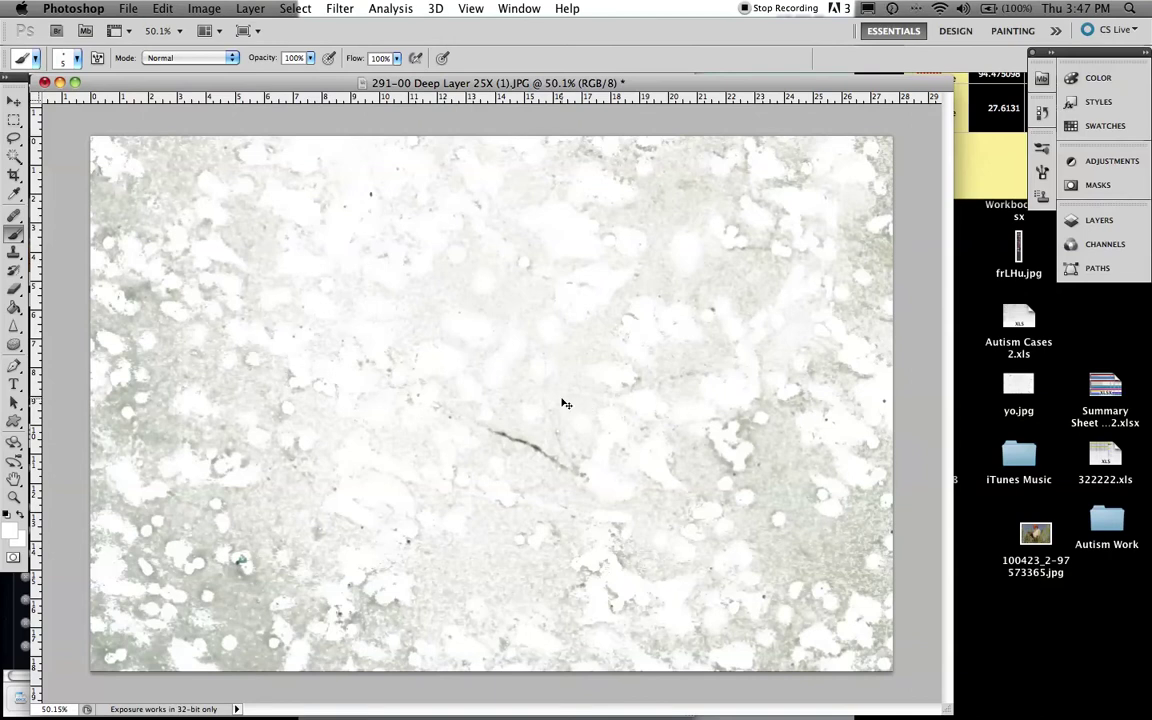
Step back through the history to the original green-stained image and forward again to compare it with the whitened version
{"action": "key", "text": "super+alt+z"}
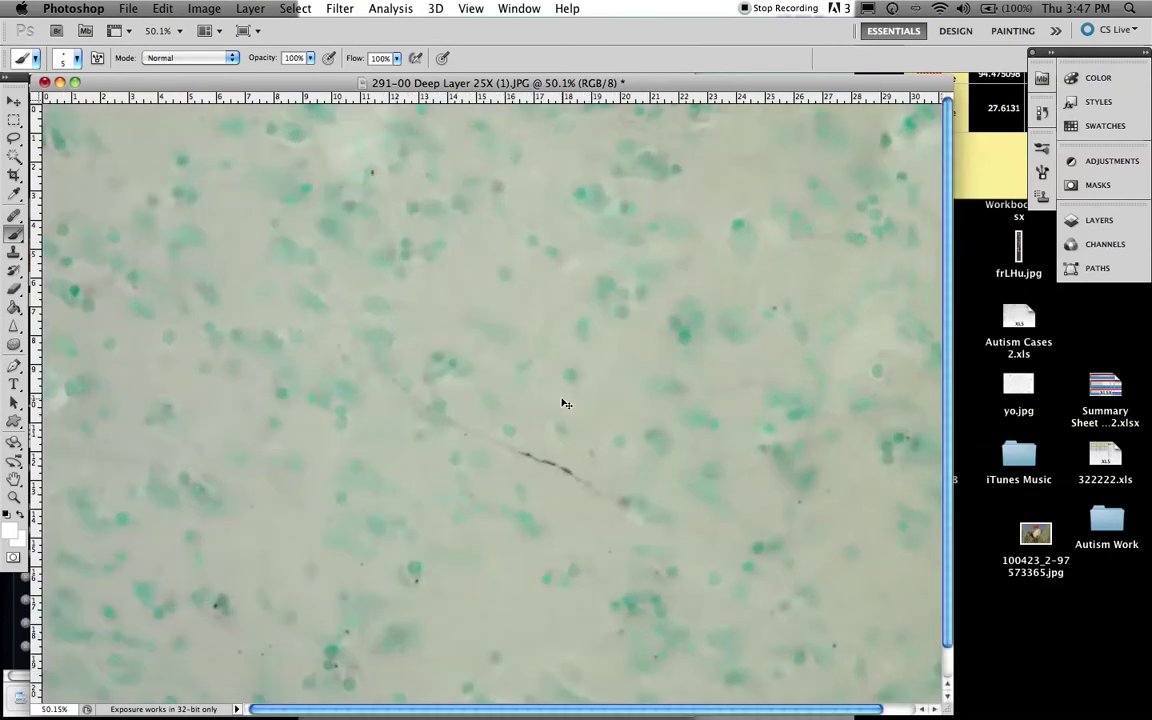
{"action": "key", "text": "super+shift+z"}
{"action": "key", "text": "super+shift+z"}
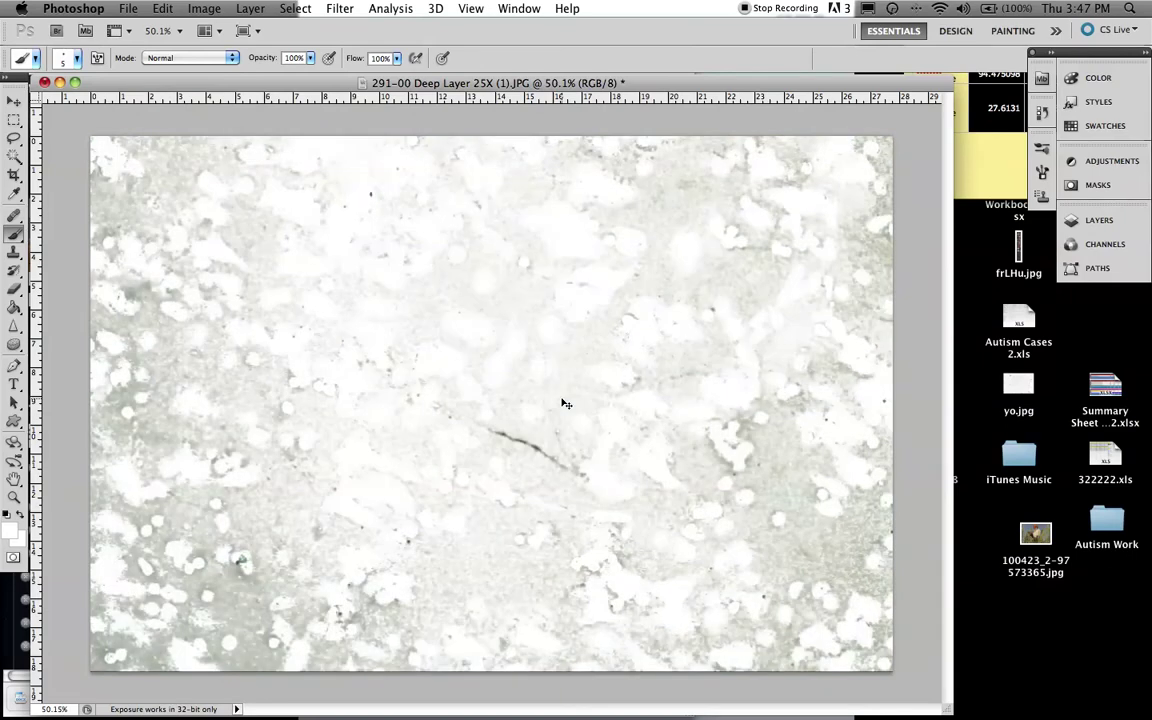
{"action": "key", "text": "super+alt+z"}
{"action": "key", "text": "super+alt+z"}
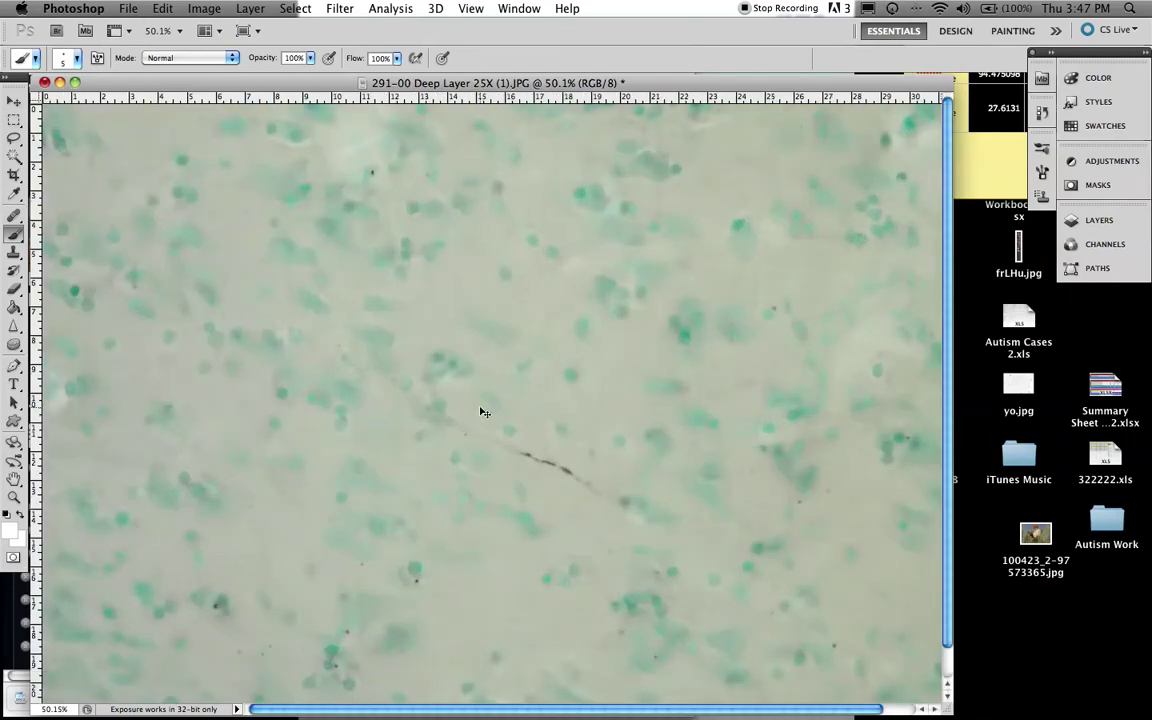
{"action": "key", "text": "super+shift+z"}
{"action": "key", "text": "super+shift+z"}
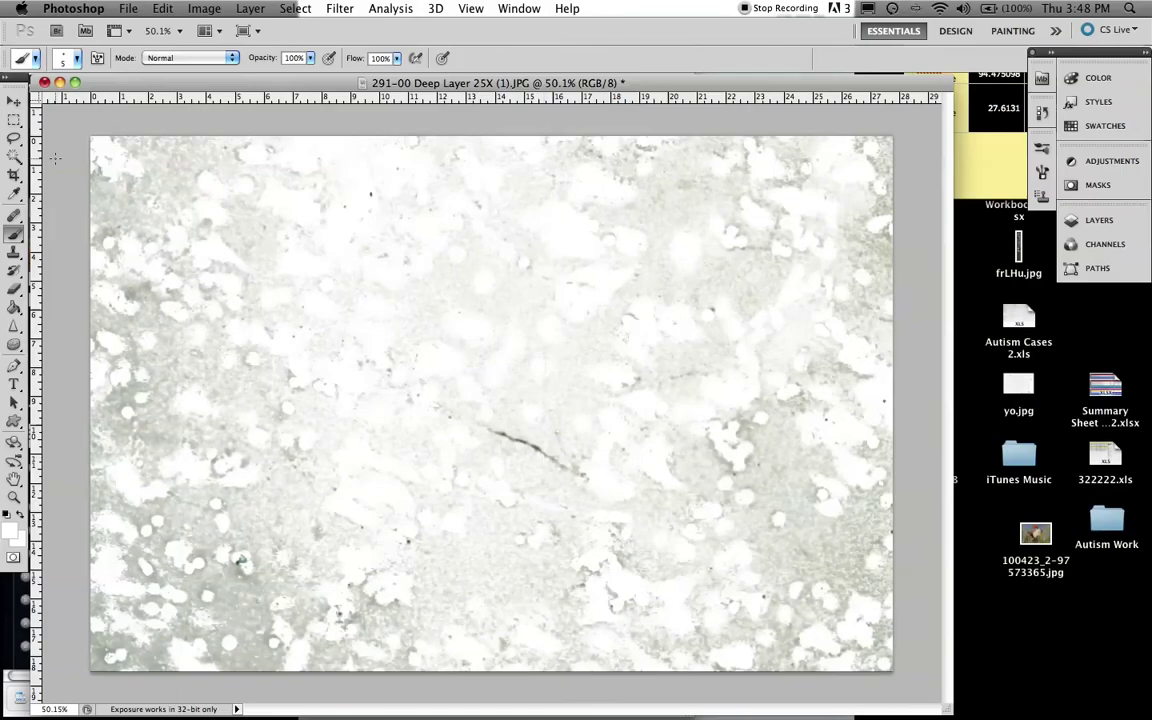
Outline the dark fibre near the image centre closely with a freehand Lasso selection
{"action": "left_click", "coordinate": [13, 139]}
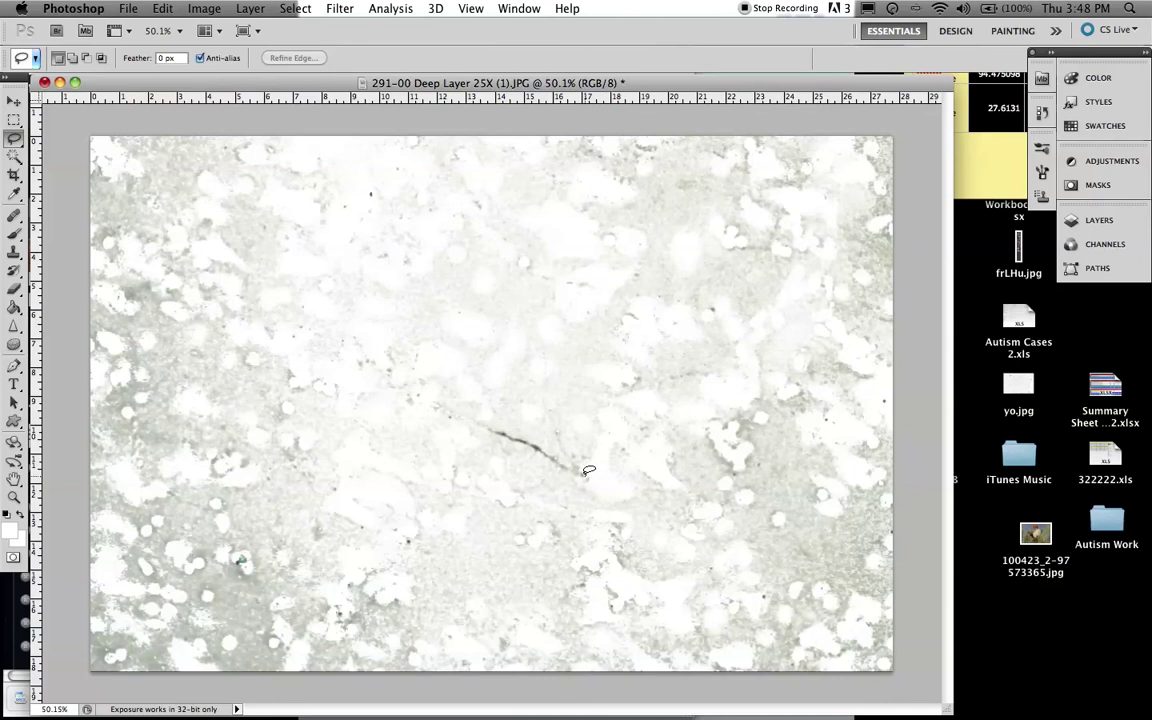
{"action": "left_click_drag", "start_coordinate": [588, 479], "coordinate": [505, 426]}
{"action": "left_click_drag", "start_coordinate": [556, 462], "coordinate": [535, 444]}
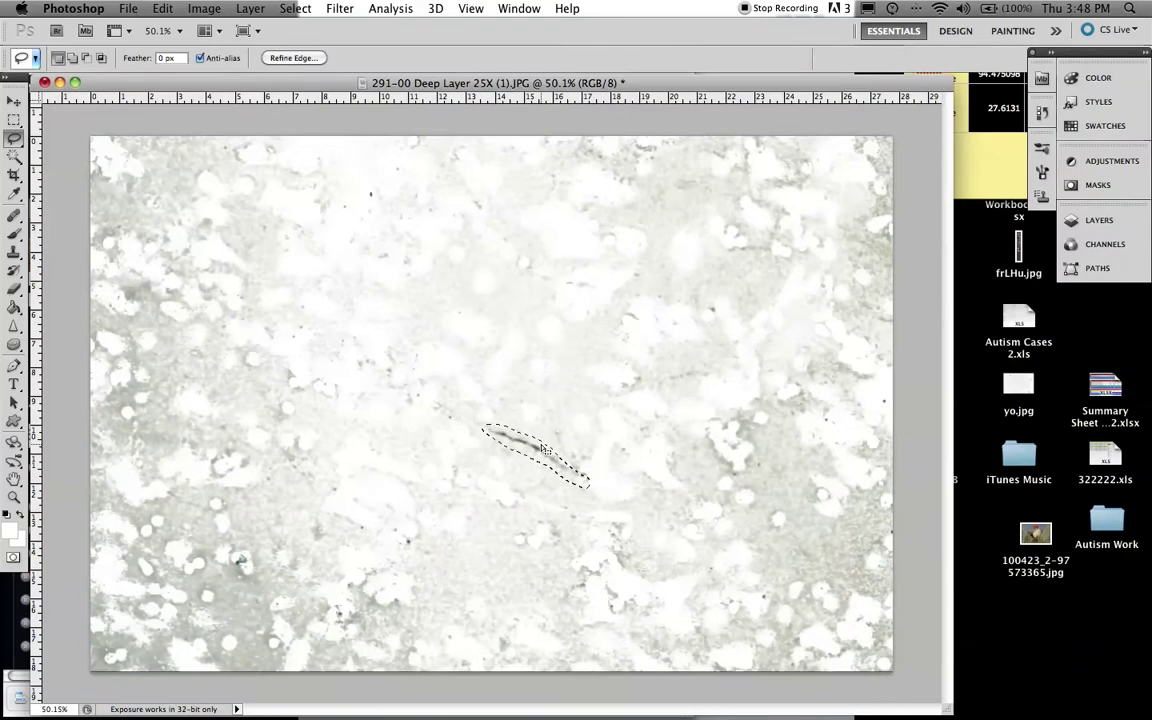
Use Replace Color on the fibre's dark reddish core, with Lightness at -100 and Fuzziness at 124
{"action": "scroll", "coordinate": [540, 455], "scroll_direction": "up", "scroll_amount": 10}
{"action": "scroll", "coordinate": [542, 447], "scroll_direction": "down", "scroll_amount": 2}
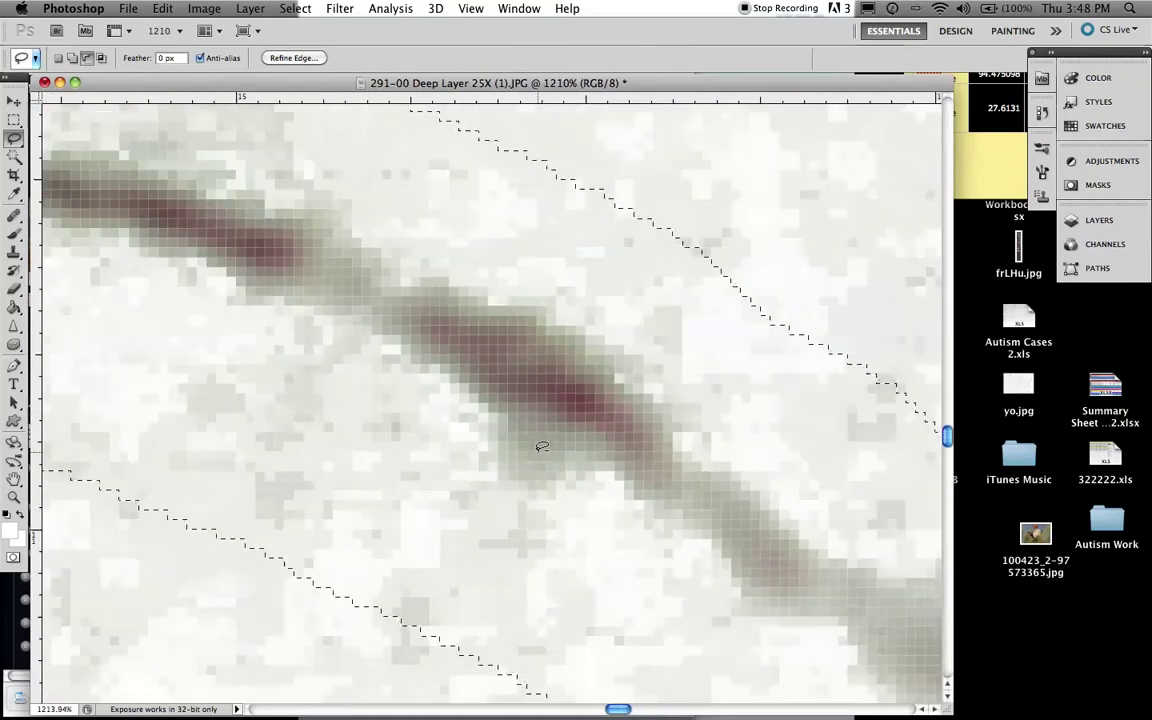
{"action": "key", "text": "super+shift+r"}
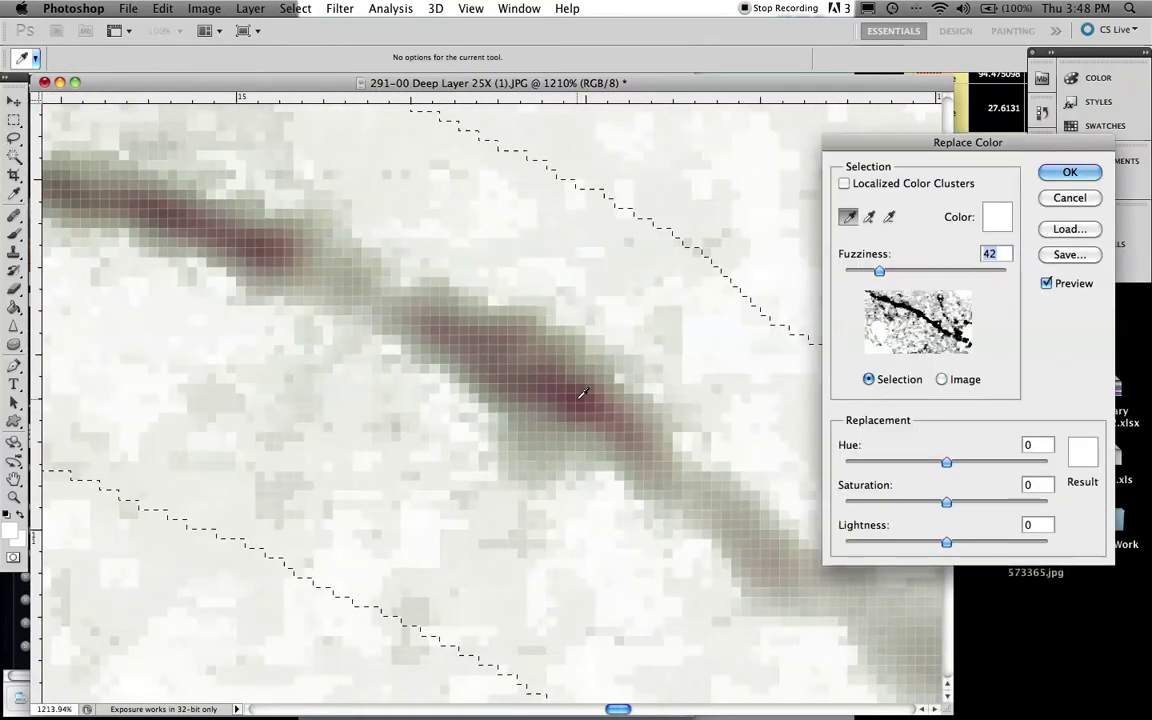
{"action": "left_click", "coordinate": [585, 398]}
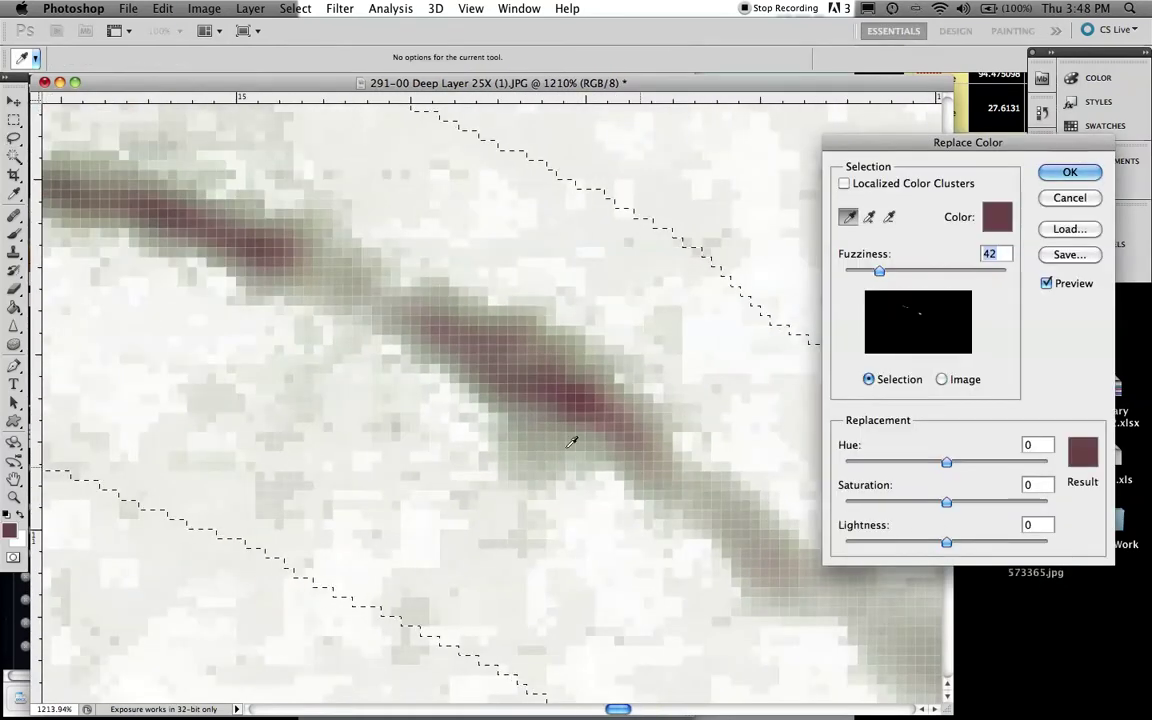
{"action": "left_click_drag", "start_coordinate": [947, 545], "coordinate": [589, 527]}
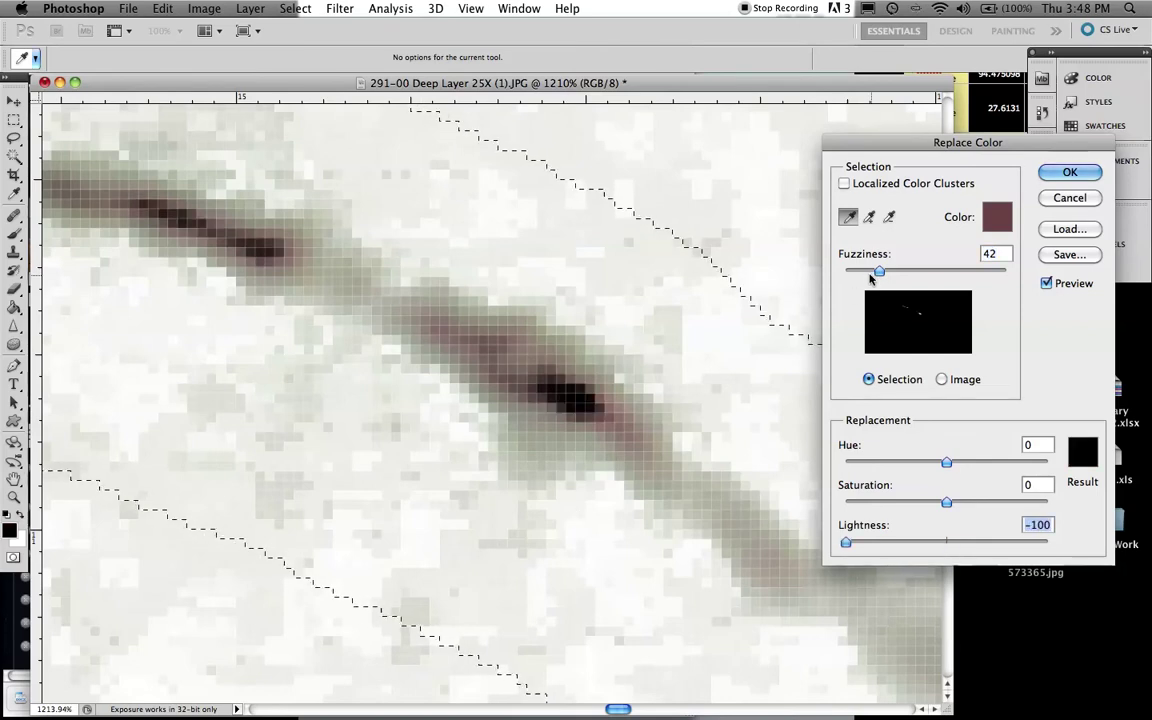
{"action": "mouse_move", "coordinate": [879, 271]}
{"action": "left_mouse_down"}
{"action": "mouse_move", "coordinate": [847, 273]}
{"action": "mouse_move", "coordinate": [918, 277]}
{"action": "left_mouse_up"}
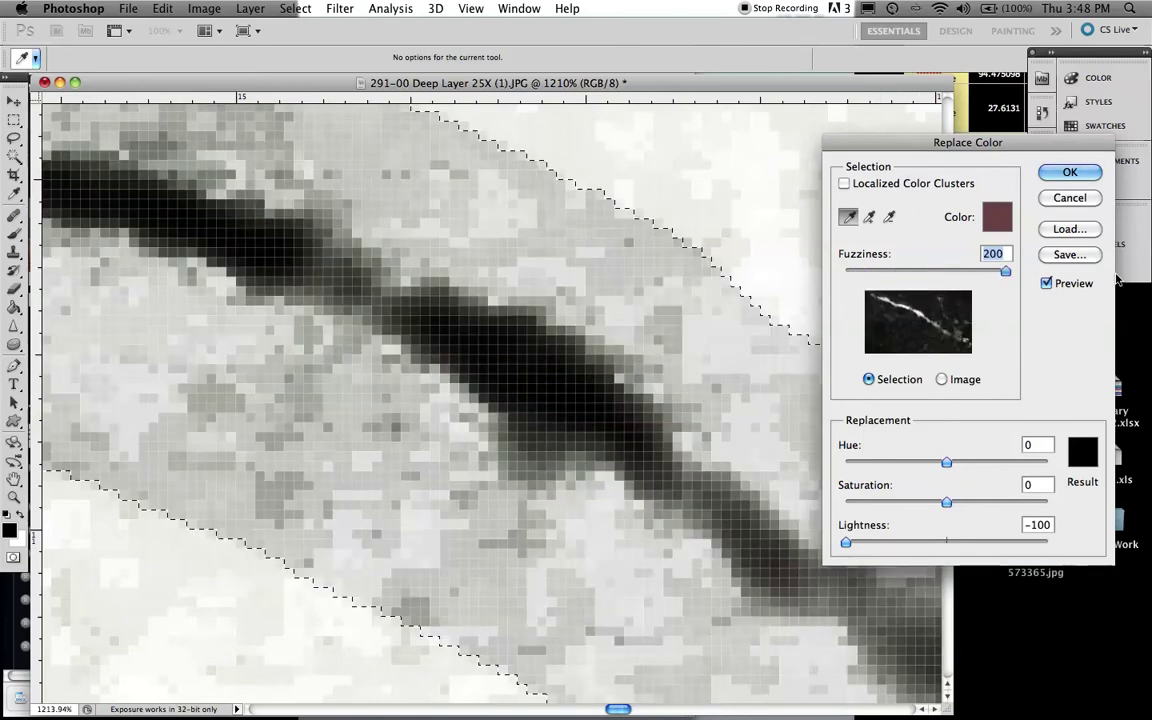
{"action": "left_click_drag", "start_coordinate": [1005, 272], "coordinate": [945, 278]}
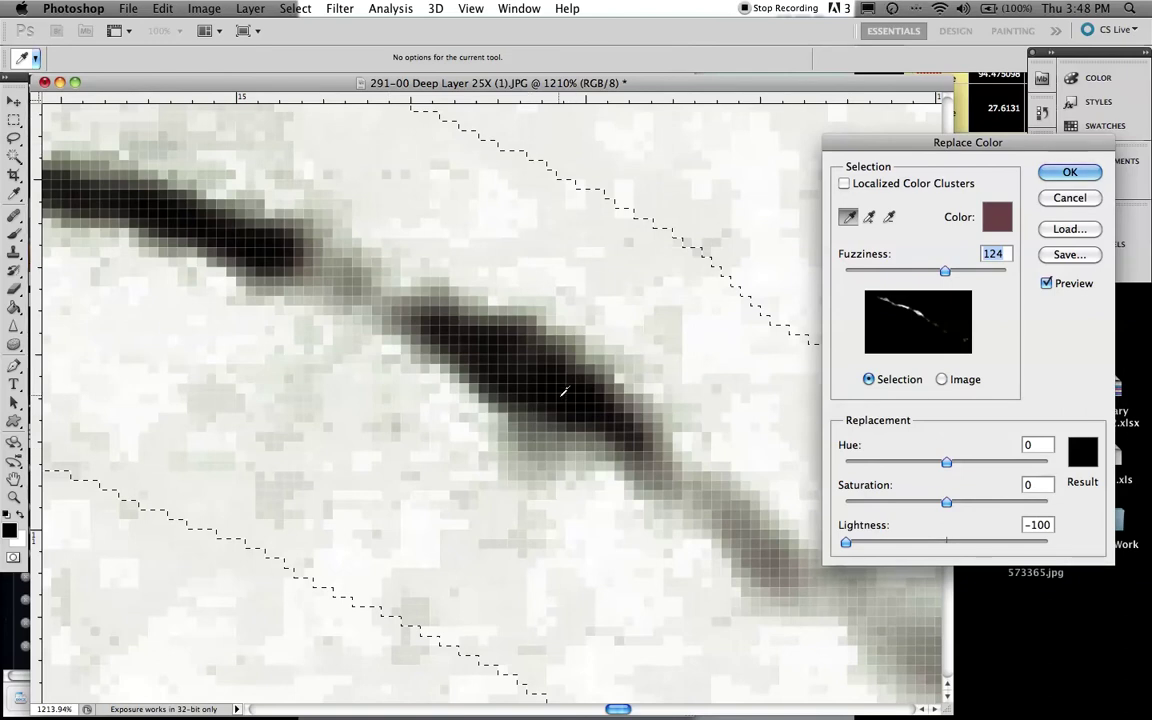
{"action": "left_click", "coordinate": [1069, 172]}
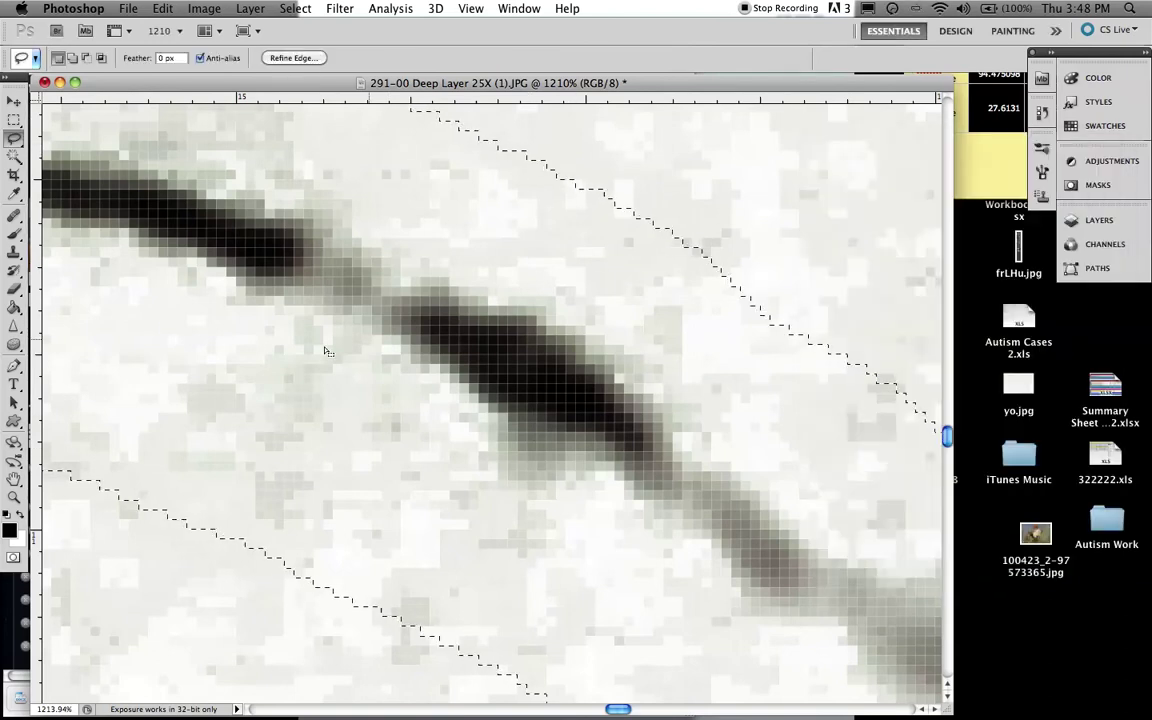
Run Replace Color on the grey-brown segment toward the fibre's lower end, with Lightness at -100 and Fuzziness at 97
{"action": "scroll", "coordinate": [505, 305], "scroll_direction": "down", "scroll_amount": 6}
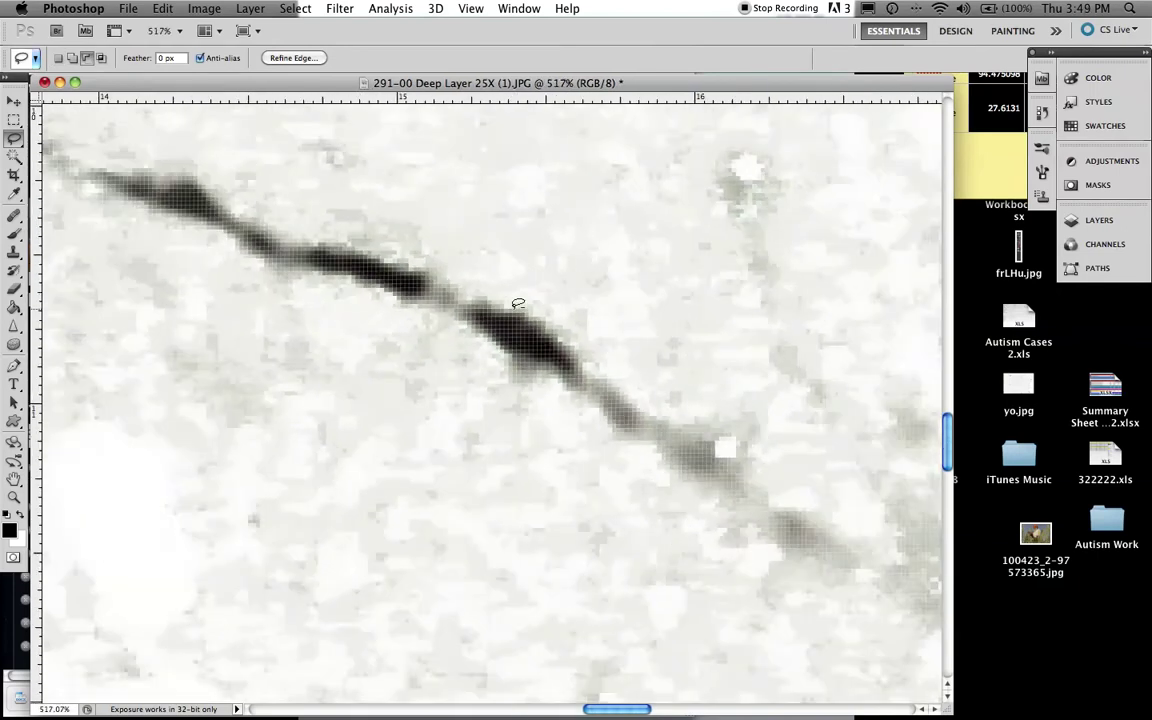
{"action": "scroll", "coordinate": [676, 428], "scroll_direction": "up", "scroll_amount": 6}
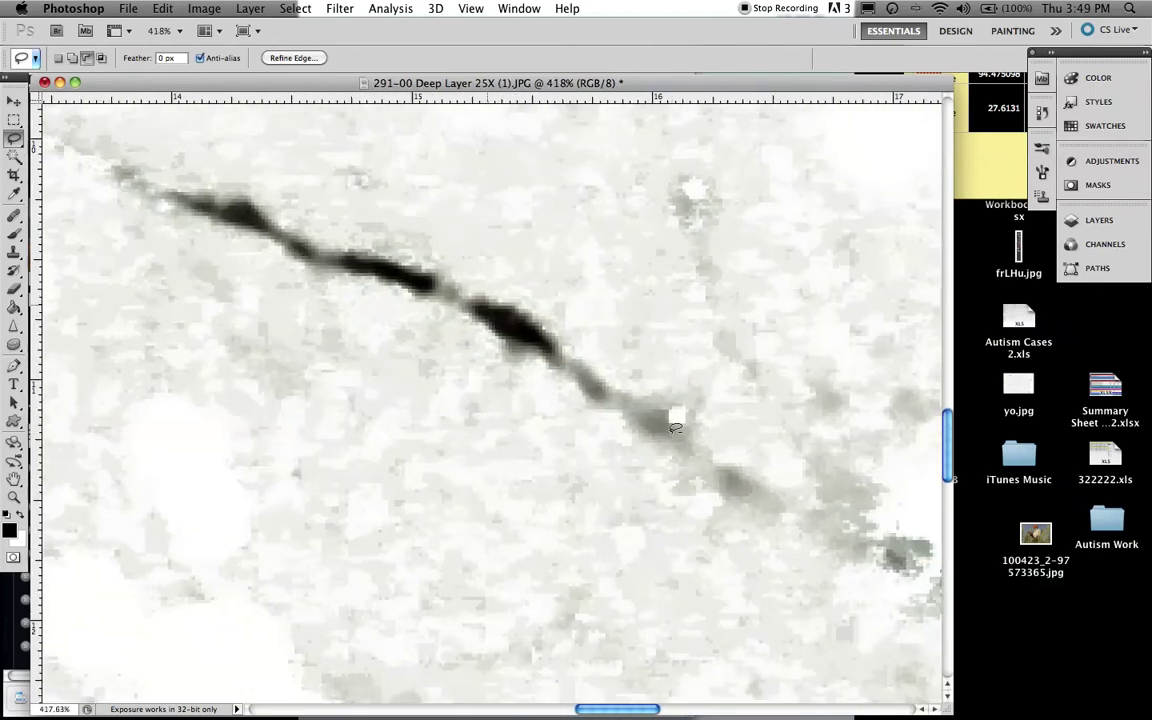
{"action": "scroll", "coordinate": [676, 428], "scroll_direction": "down", "scroll_amount": 3}
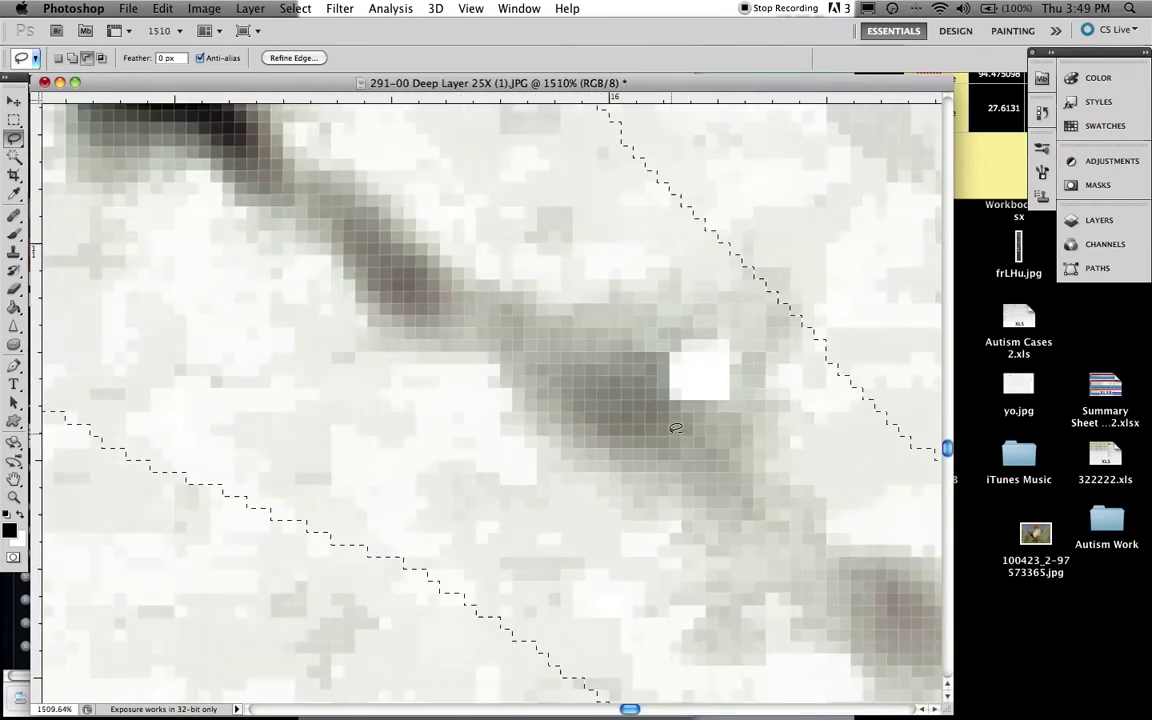
{"action": "key", "text": "super+shift+r"}
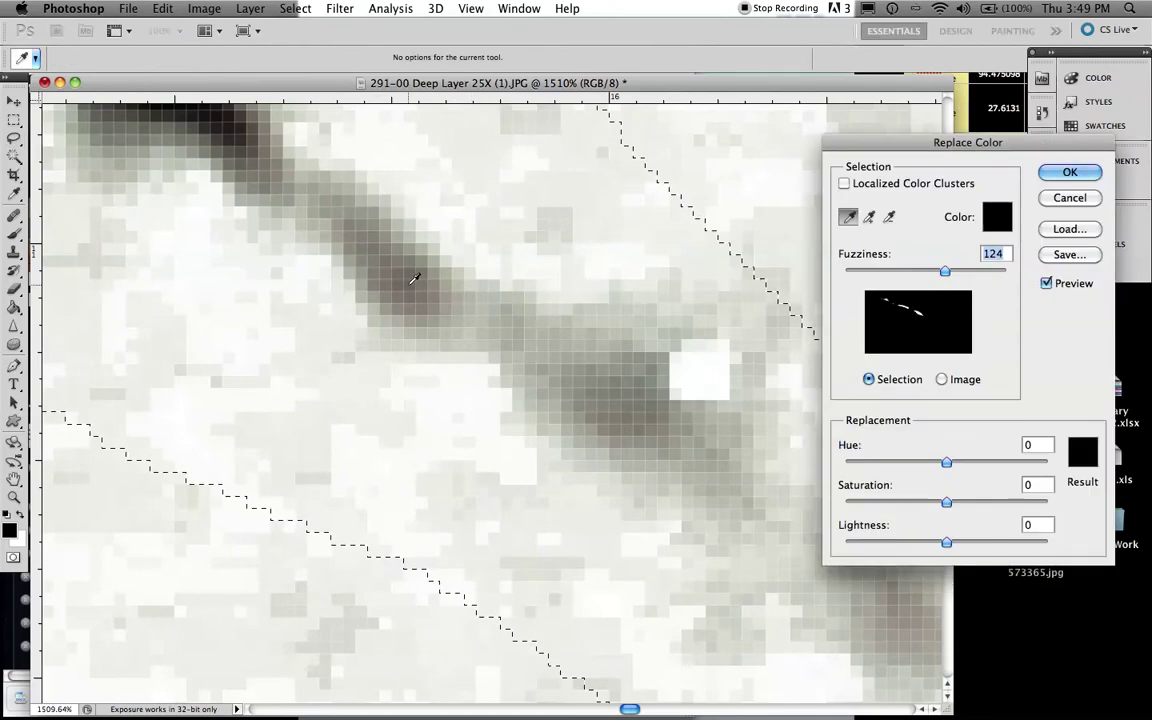
{"action": "left_click", "coordinate": [421, 279]}
{"action": "left_click_drag", "start_coordinate": [946, 542], "coordinate": [548, 506]}
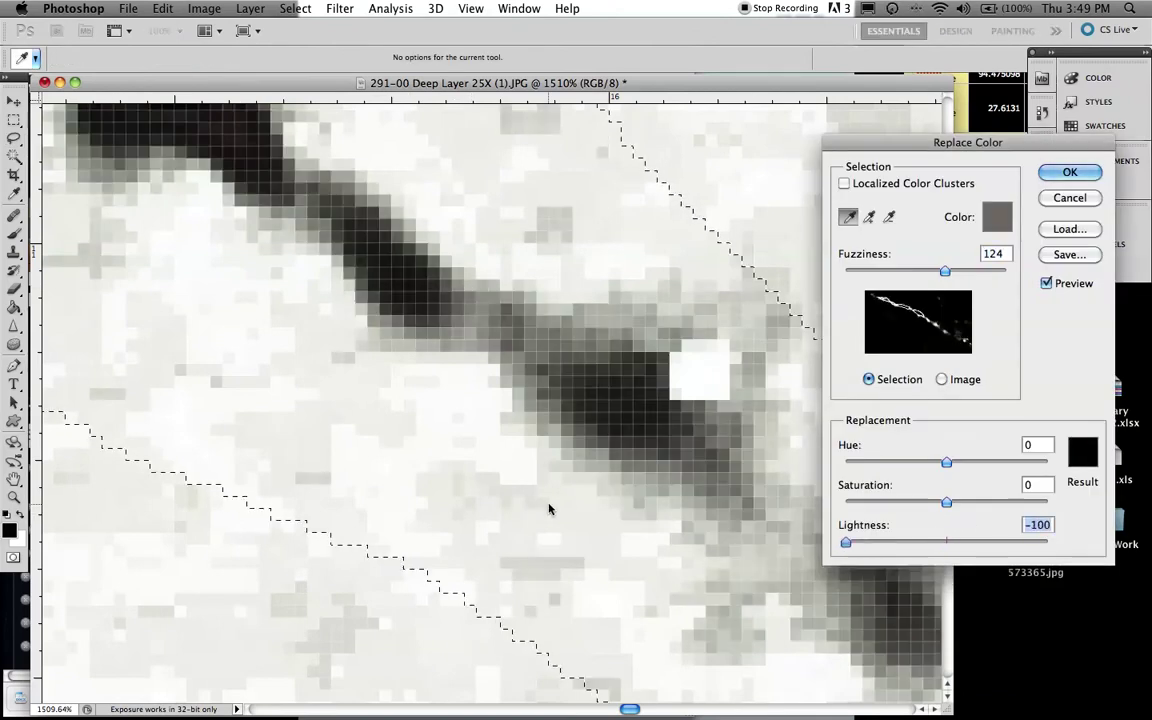
{"action": "mouse_move", "coordinate": [945, 271]}
{"action": "left_mouse_down"}
{"action": "mouse_move", "coordinate": [896, 276]}
{"action": "mouse_move", "coordinate": [935, 277]}
{"action": "mouse_move", "coordinate": [921, 275]}
{"action": "left_mouse_up"}
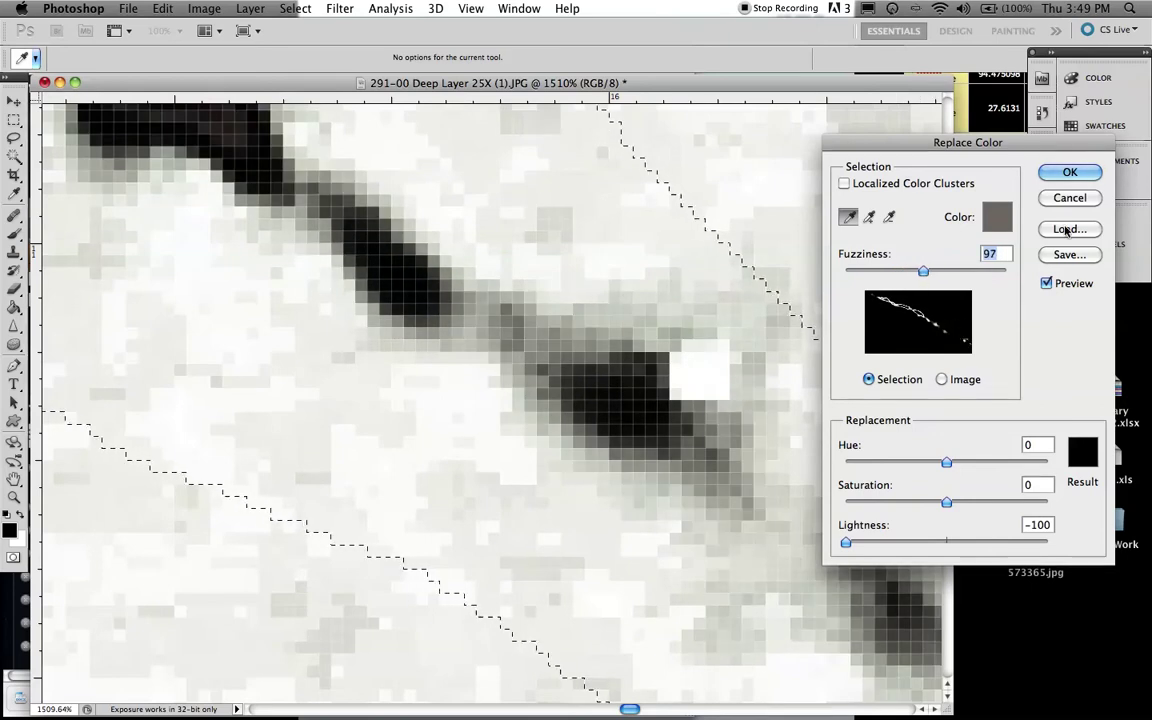
{"action": "left_click", "coordinate": [1070, 174]}
Turn the near-black interior of the fibre's thickest part pure black with Replace Color, setting Lightness to -100
{"action": "key", "text": "l"}
{"action": "scroll", "coordinate": [483, 391], "scroll_direction": "down", "scroll_amount": 5}
{"action": "left_click_drag", "start_coordinate": [480, 425], "coordinate": [470, 445]}
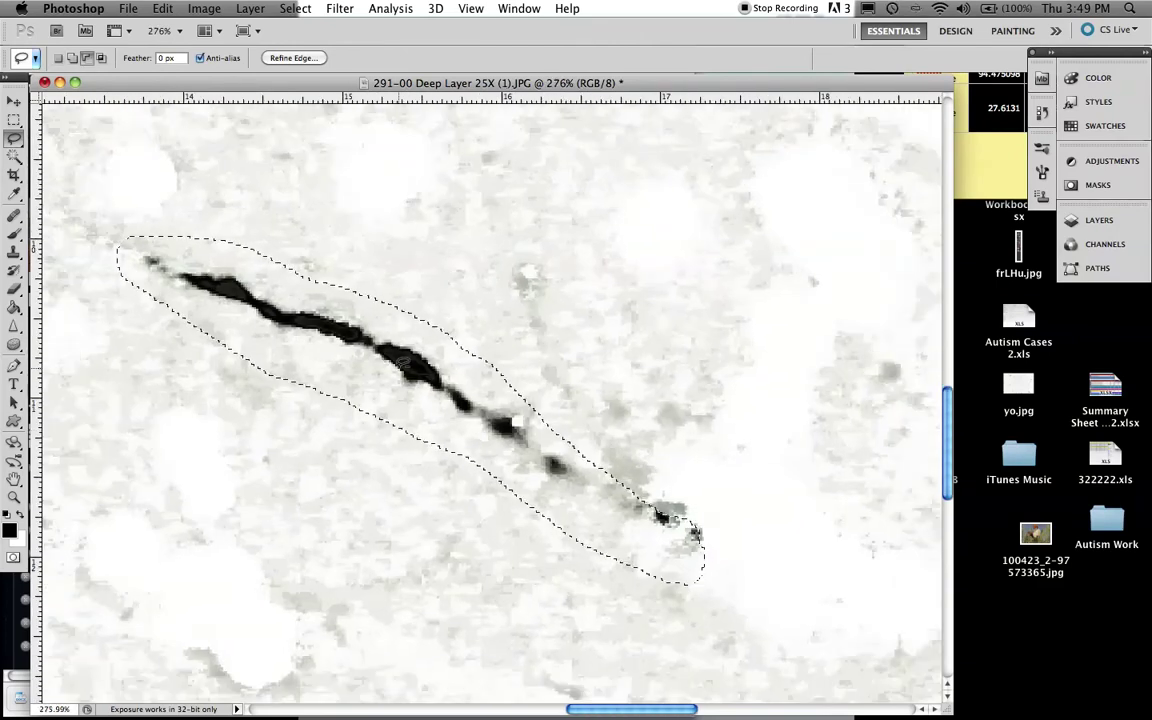
{"action": "scroll", "coordinate": [402, 362], "scroll_direction": "up", "scroll_amount": 5}
{"action": "scroll", "coordinate": [402, 362], "scroll_direction": "up", "scroll_amount": 4}
{"action": "key", "text": "super+shift+r"}
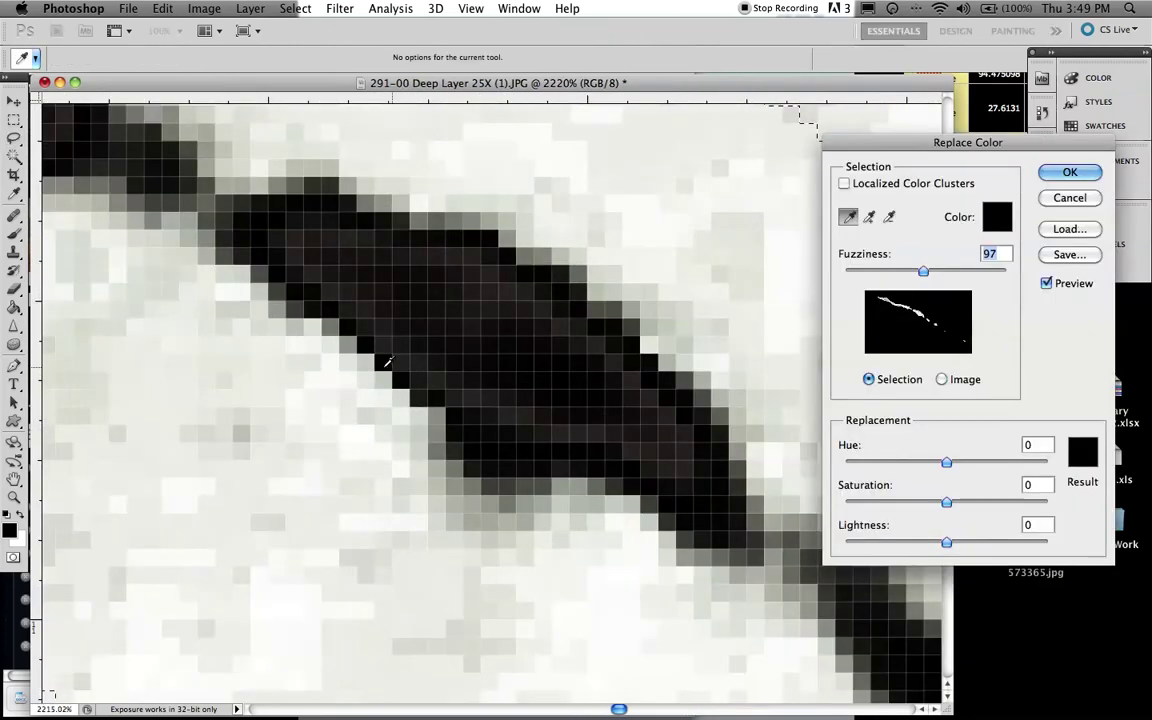
{"action": "left_click", "coordinate": [391, 325]}
{"action": "left_click", "coordinate": [946, 545]}
{"action": "left_click_drag", "start_coordinate": [946, 545], "coordinate": [958, 543]}
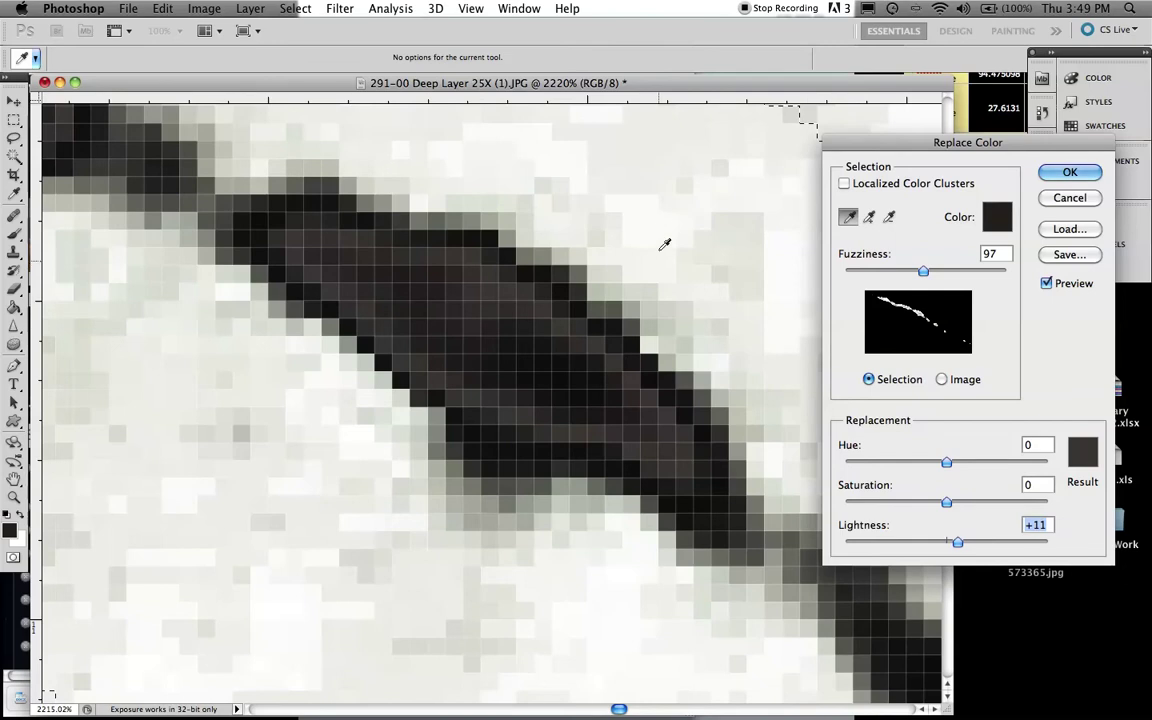
{"action": "left_click", "coordinate": [663, 221]}
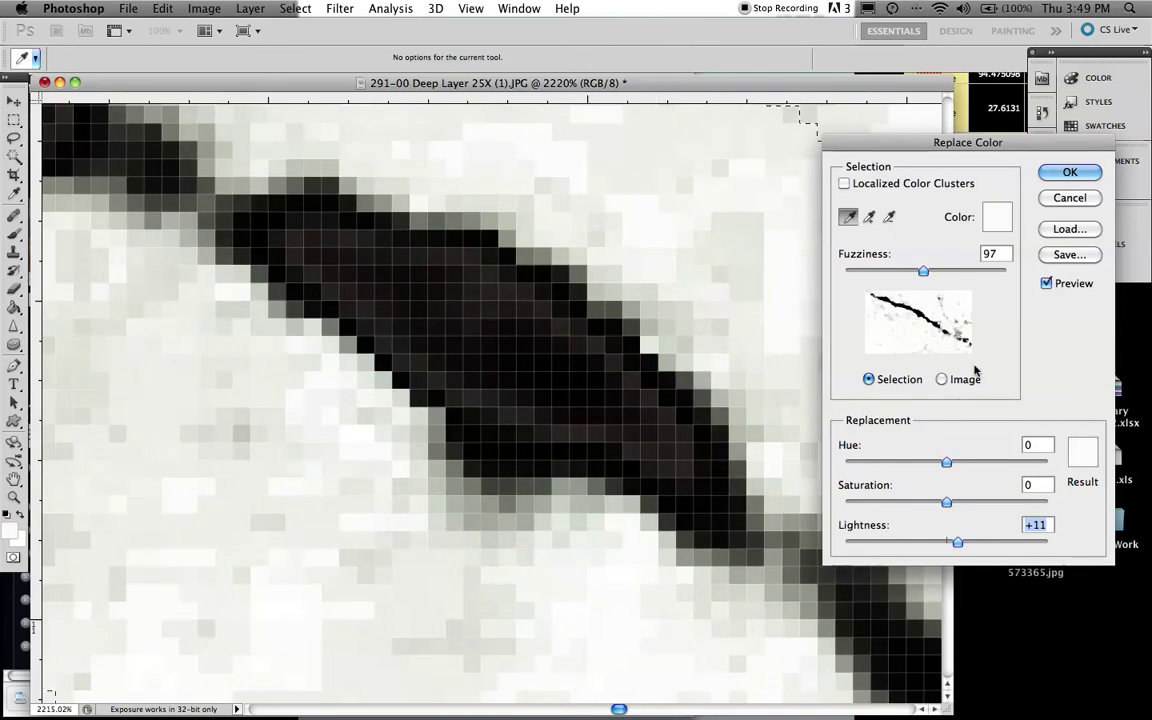
{"action": "left_click", "coordinate": [565, 323]}
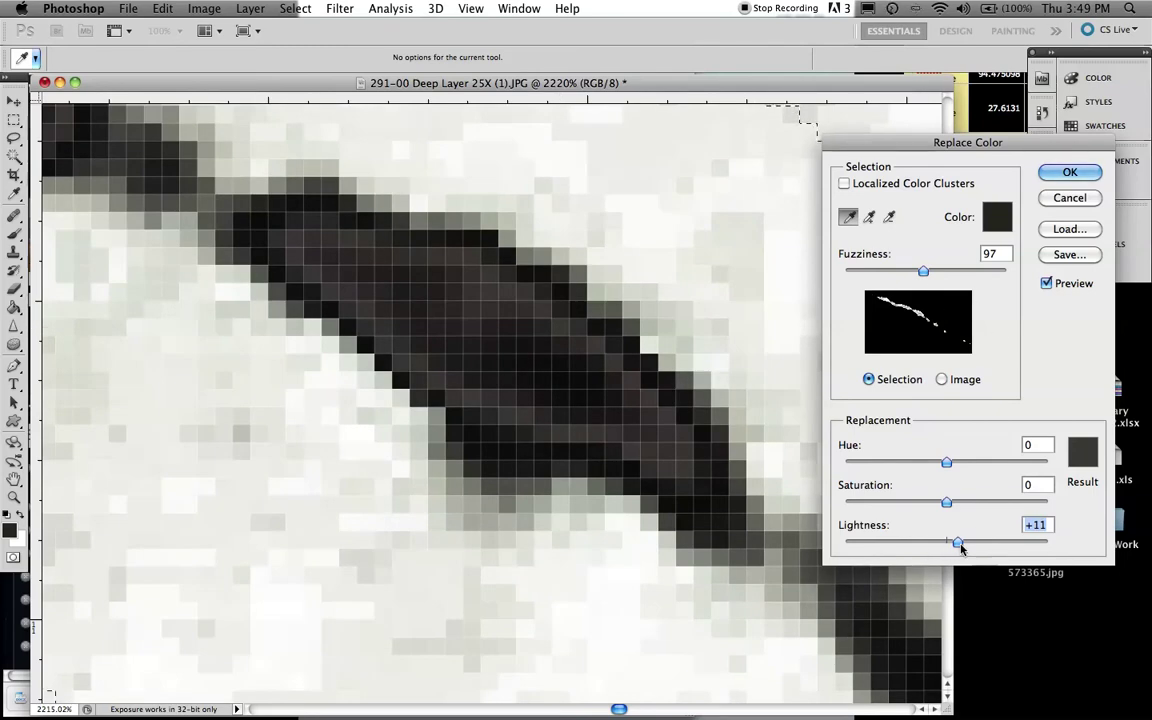
{"action": "left_click_drag", "start_coordinate": [957, 543], "coordinate": [766, 548]}
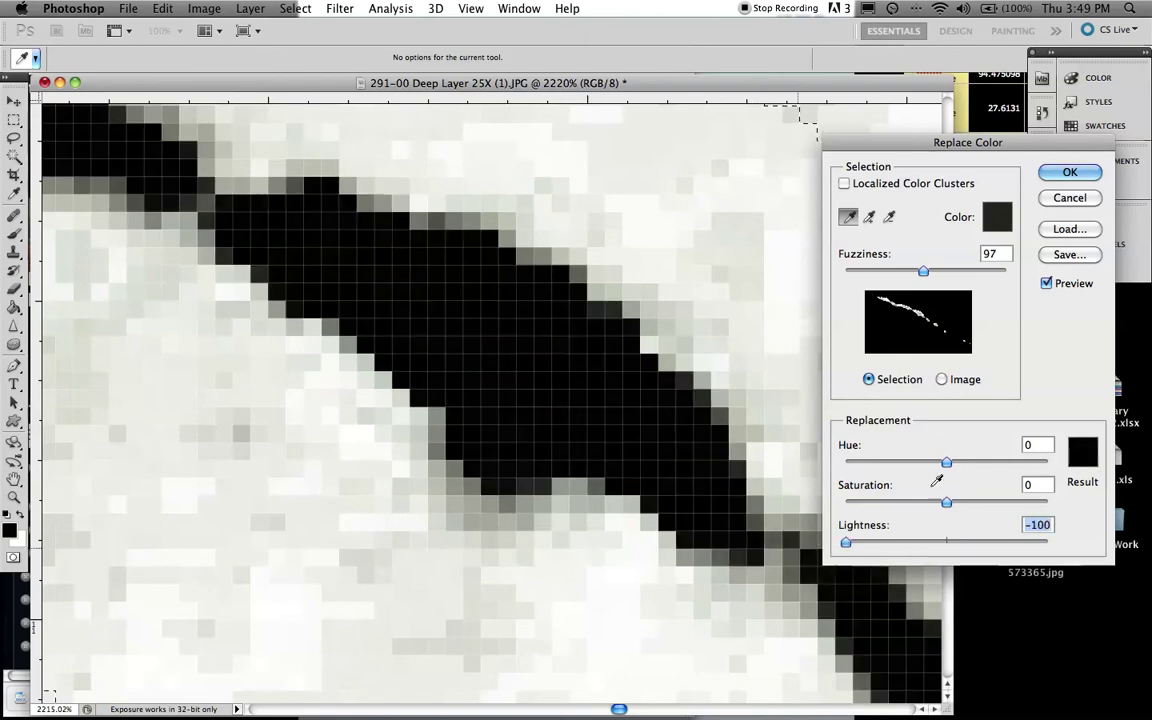
{"action": "left_click", "coordinate": [1067, 173]}
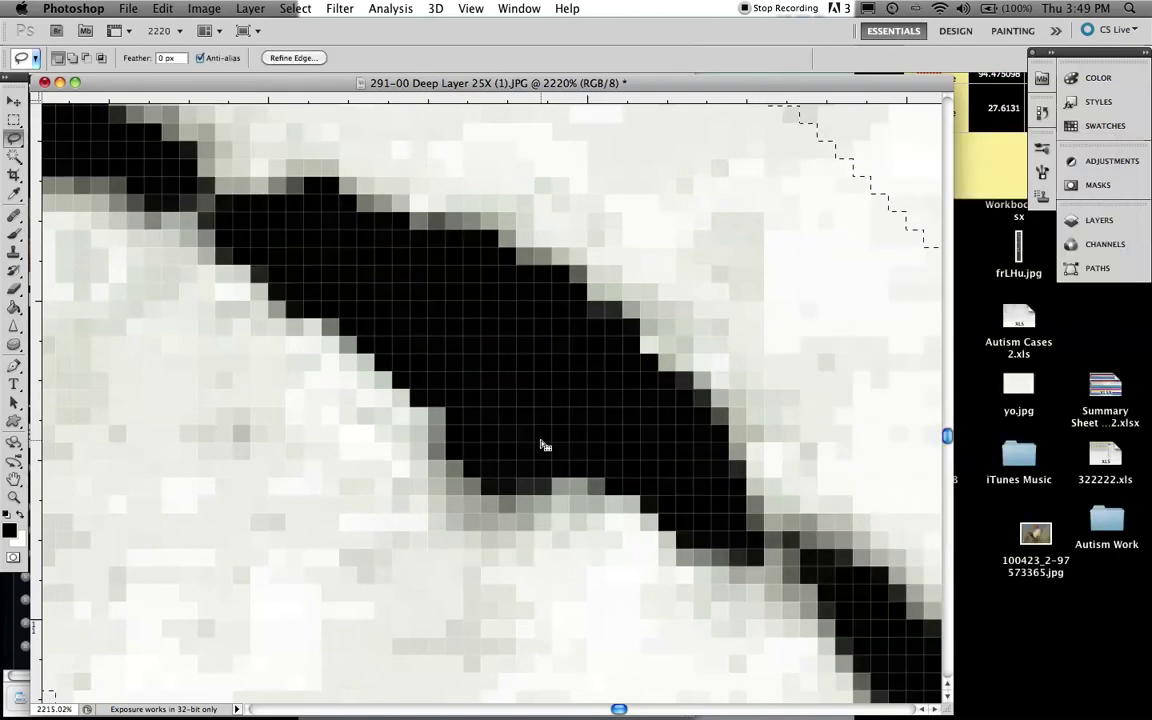
Step back and forward through the history to compare the fibre before and after its darkening
{"action": "scroll", "coordinate": [540, 442], "scroll_direction": "down", "scroll_amount": 10}
{"action": "scroll", "coordinate": [543, 435], "scroll_direction": "down", "scroll_amount": 2}
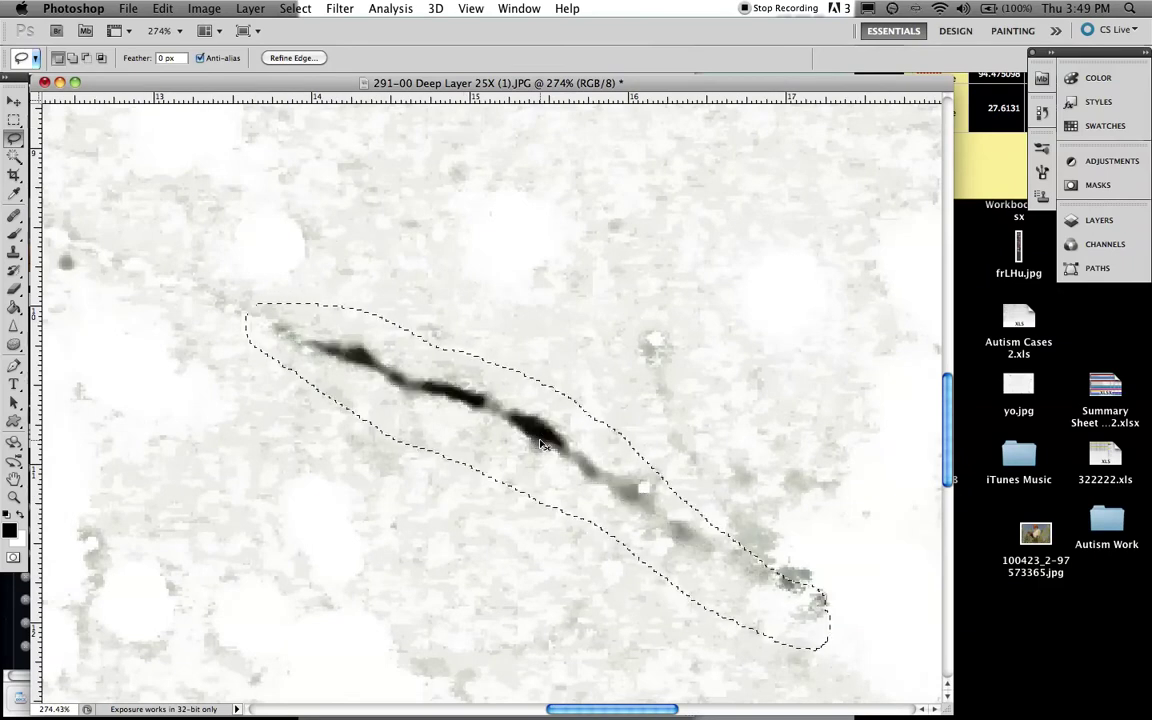
{"action": "key", "text": "super+alt+z"}
{"action": "key", "text": "super+alt+z"}
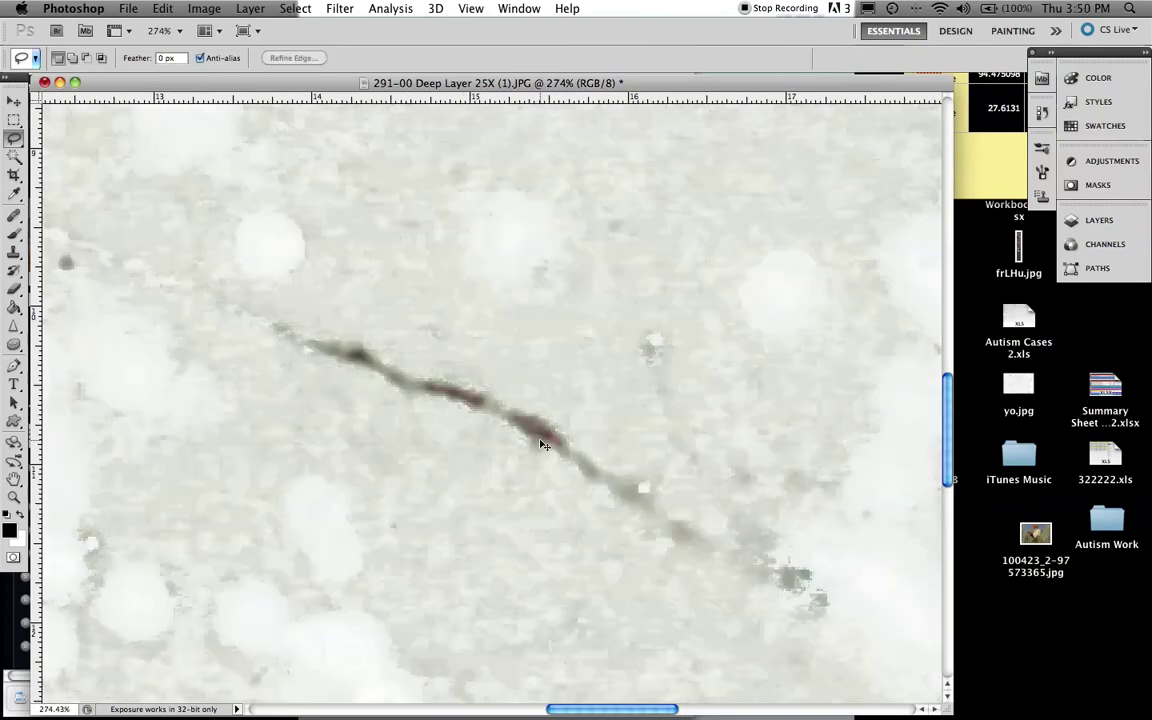
{"action": "key", "text": "shift+super+z"}
{"action": "key", "text": "shift+super+z"}
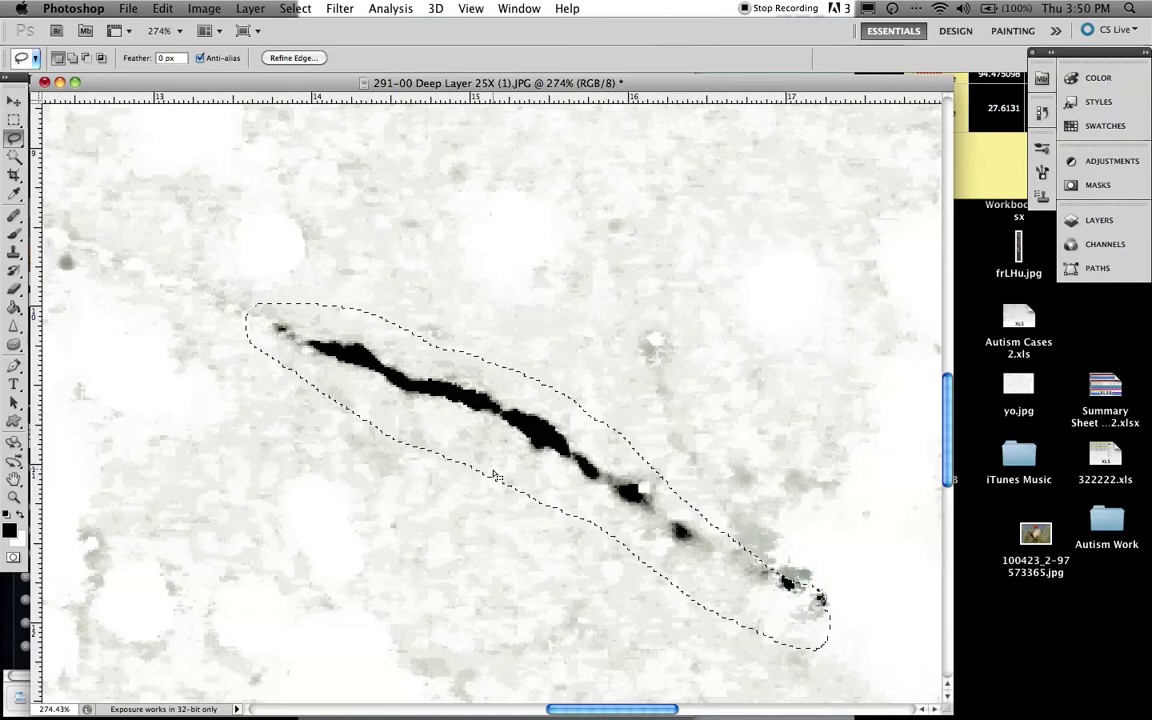
Deselect the fibre outline and bring the whole image into view
{"action": "left_click", "coordinate": [560, 452]}
{"action": "scroll", "coordinate": [386, 360], "scroll_direction": "down", "scroll_amount": 10}
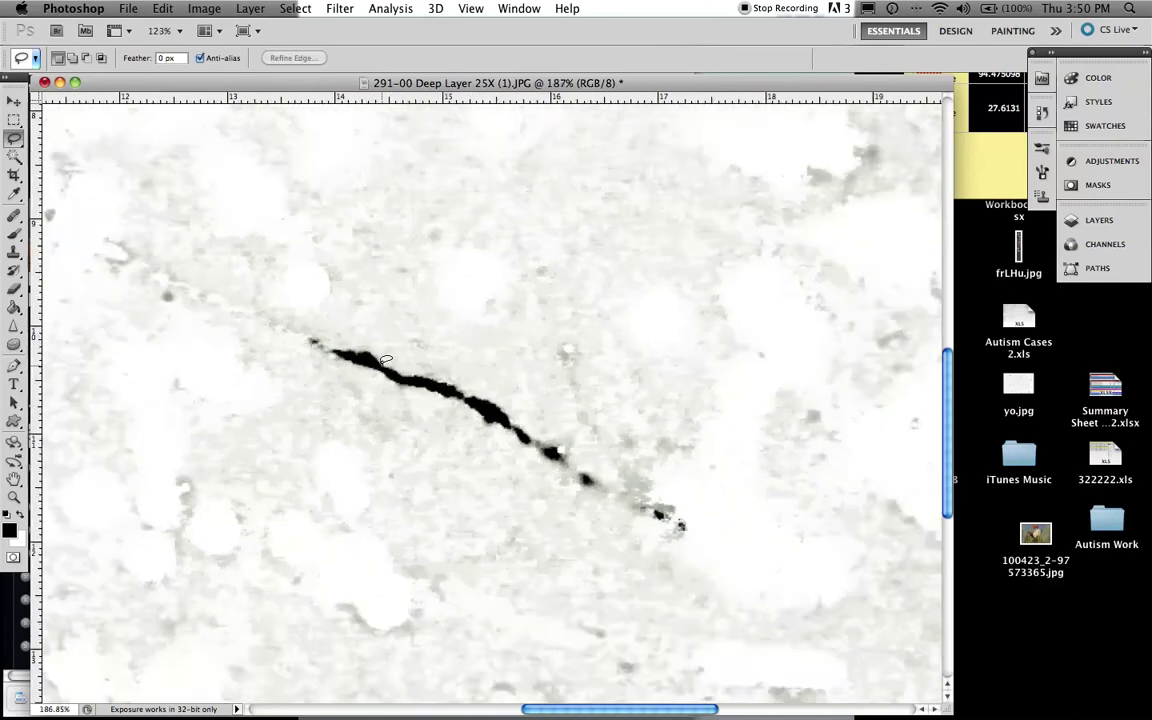
{"action": "scroll", "coordinate": [386, 360], "scroll_direction": "up", "scroll_amount": 4}
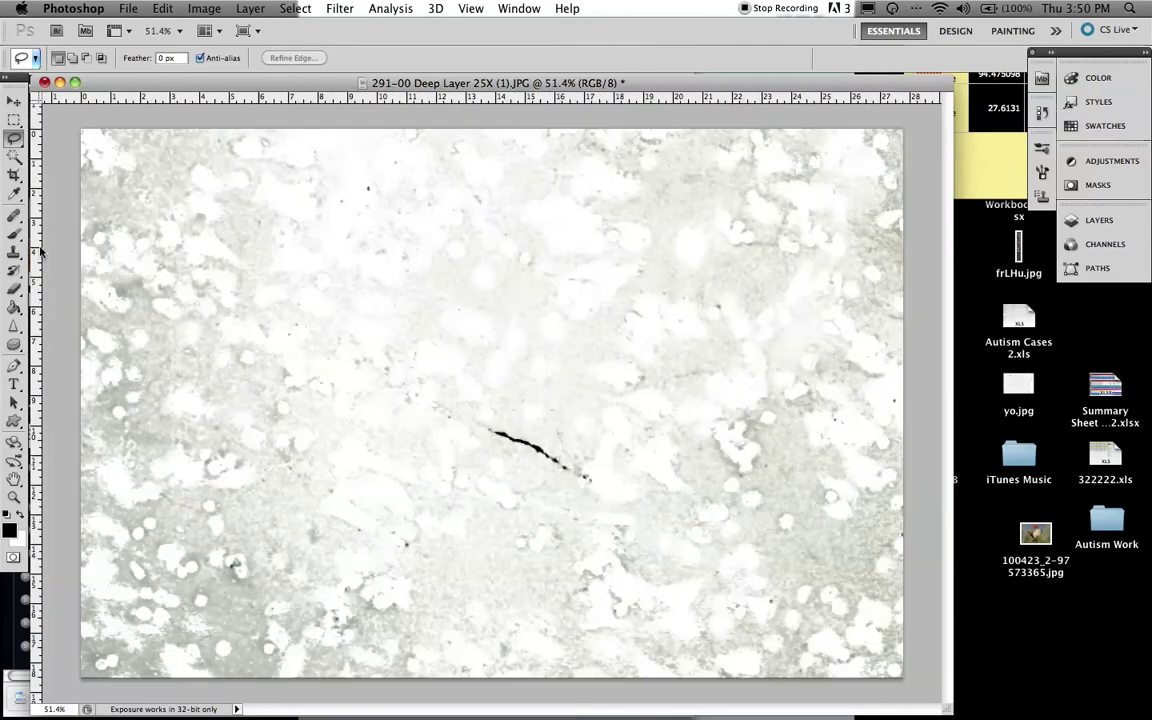
{"action": "mouse_move", "coordinate": [150, 346]}
{"action": "left_mouse_down"}
{"action": "mouse_move", "coordinate": [123, 363]}
{"action": "mouse_move", "coordinate": [315, 245]}
{"action": "mouse_move", "coordinate": [132, 429]}
{"action": "mouse_move", "coordinate": [172, 400]}
{"action": "left_mouse_up"}
{"action": "left_click", "coordinate": [428, 502]}
{"action": "left_click_drag", "start_coordinate": [592, 479], "coordinate": [505, 455]}
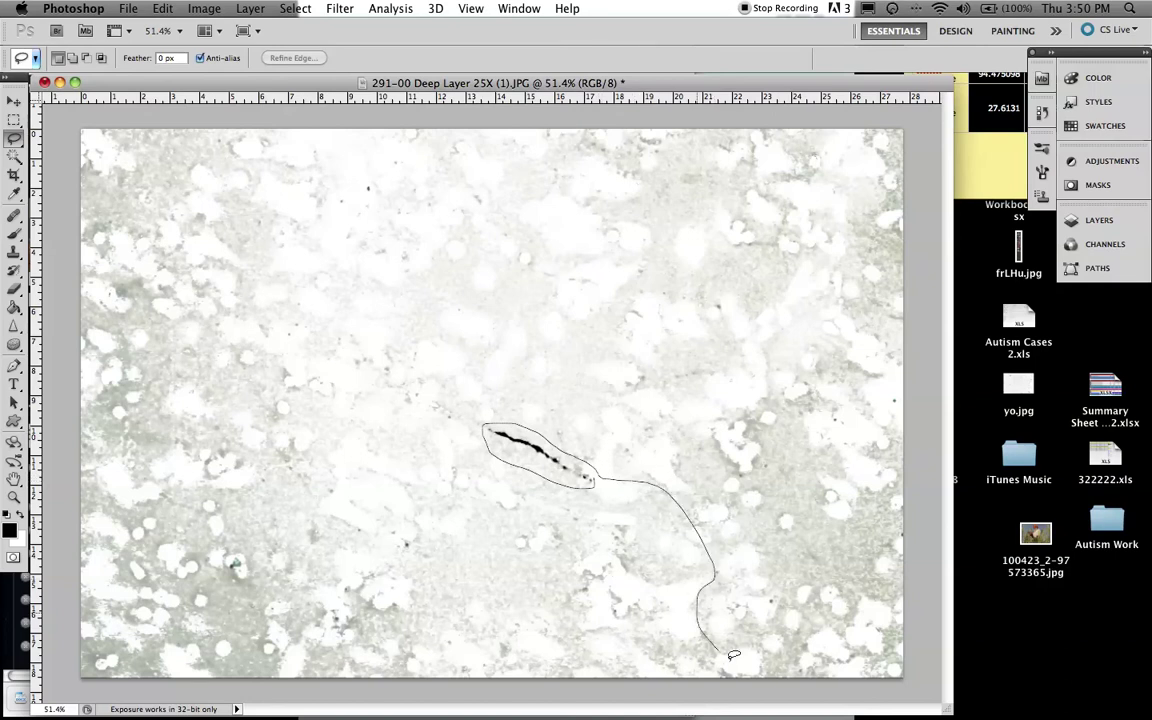
{"action": "mouse_move", "coordinate": [897, 658]}
{"action": "left_mouse_down"}
{"action": "mouse_move", "coordinate": [805, 648]}
{"action": "mouse_move", "coordinate": [660, 690]}
{"action": "left_mouse_up"}
{"action": "left_click_drag", "start_coordinate": [1055, 698], "coordinate": [741, 96]}
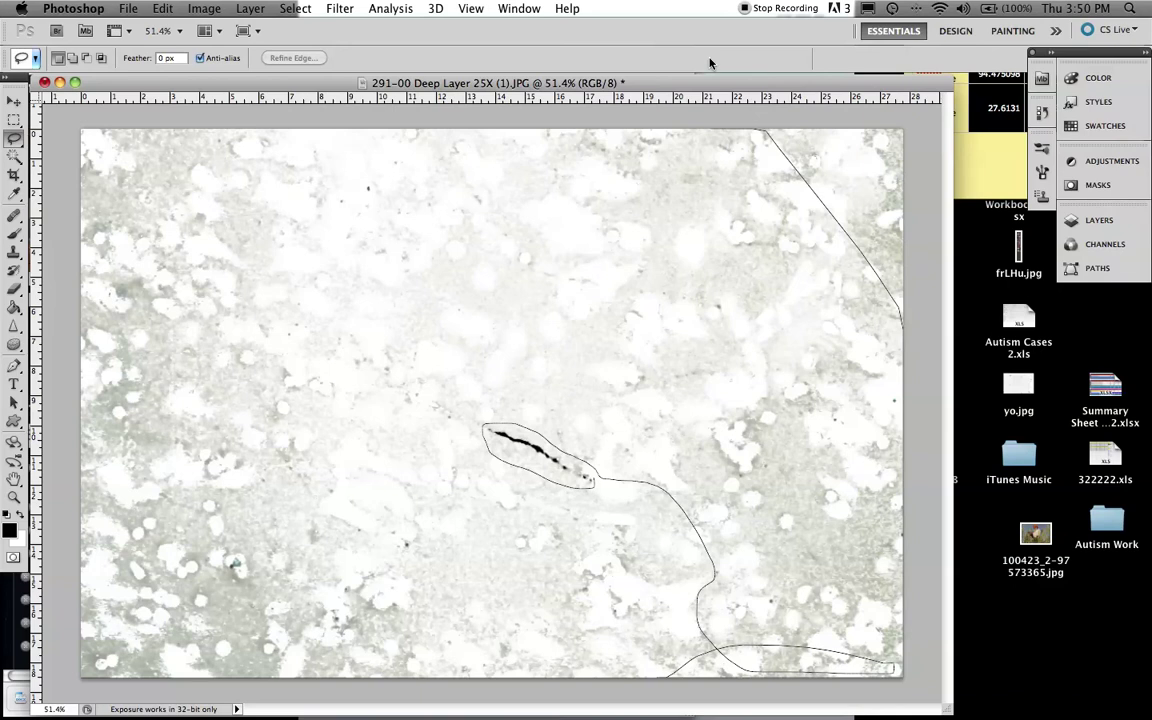
{"action": "left_click_drag", "start_coordinate": [1012, 138], "coordinate": [1008, 140]}
Lasso the whole background, excluding a close loop around the fibre and a narrow strip from it to the image's lower edge
{"action": "left_click", "coordinate": [407, 532]}
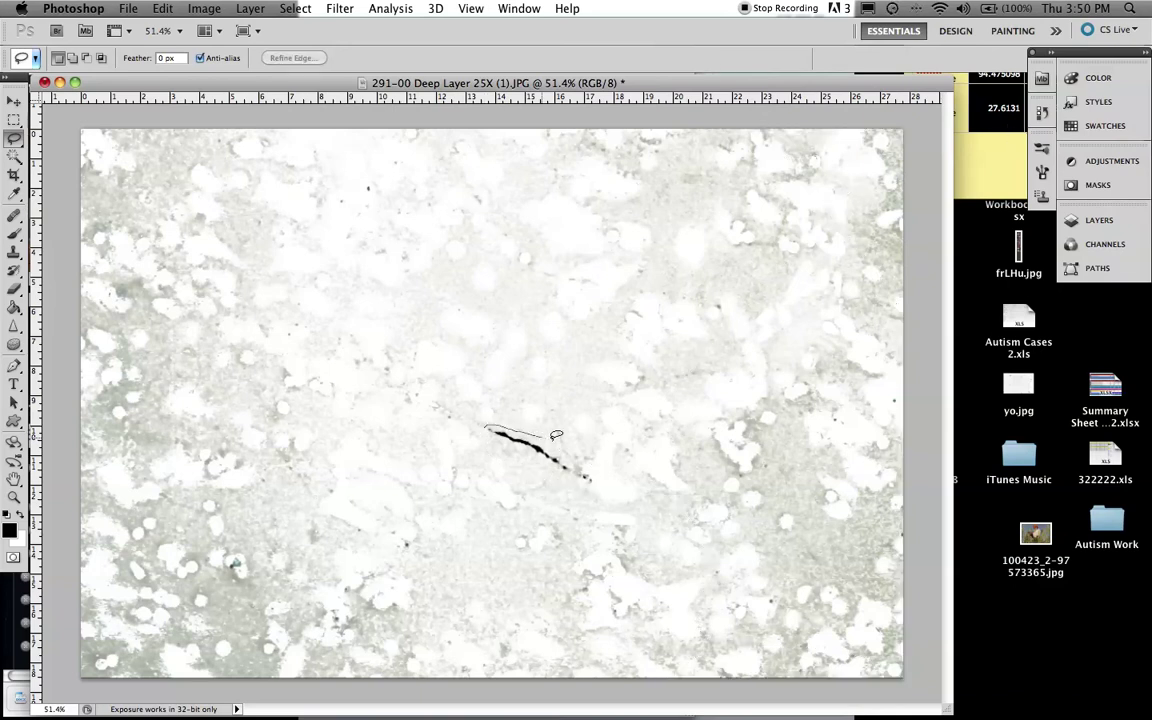
{"action": "left_click_drag", "start_coordinate": [573, 478], "coordinate": [490, 430]}
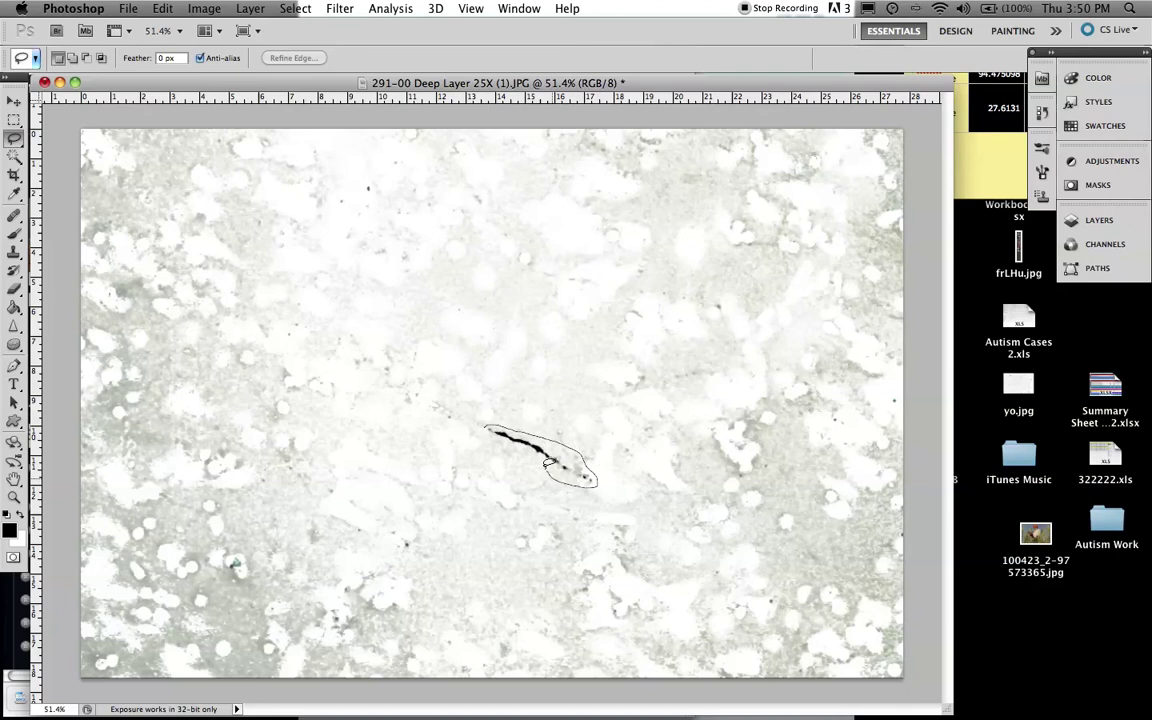
{"action": "left_click_drag", "start_coordinate": [388, 494], "coordinate": [320, 690]}
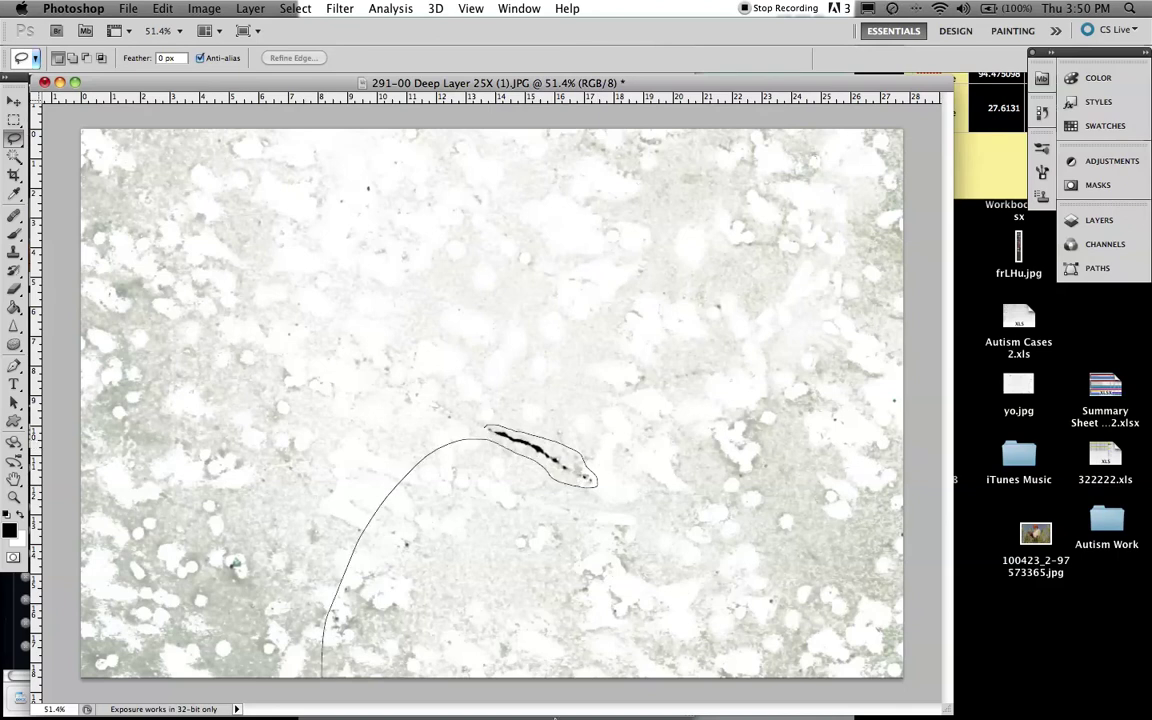
{"action": "mouse_move", "coordinate": [1112, 716]}
{"action": "left_mouse_down"}
{"action": "mouse_move", "coordinate": [806, 118]}
{"action": "mouse_move", "coordinate": [256, 116]}
{"action": "mouse_move", "coordinate": [73, 160]}
{"action": "mouse_move", "coordinate": [14, 512]}
{"action": "left_mouse_up"}
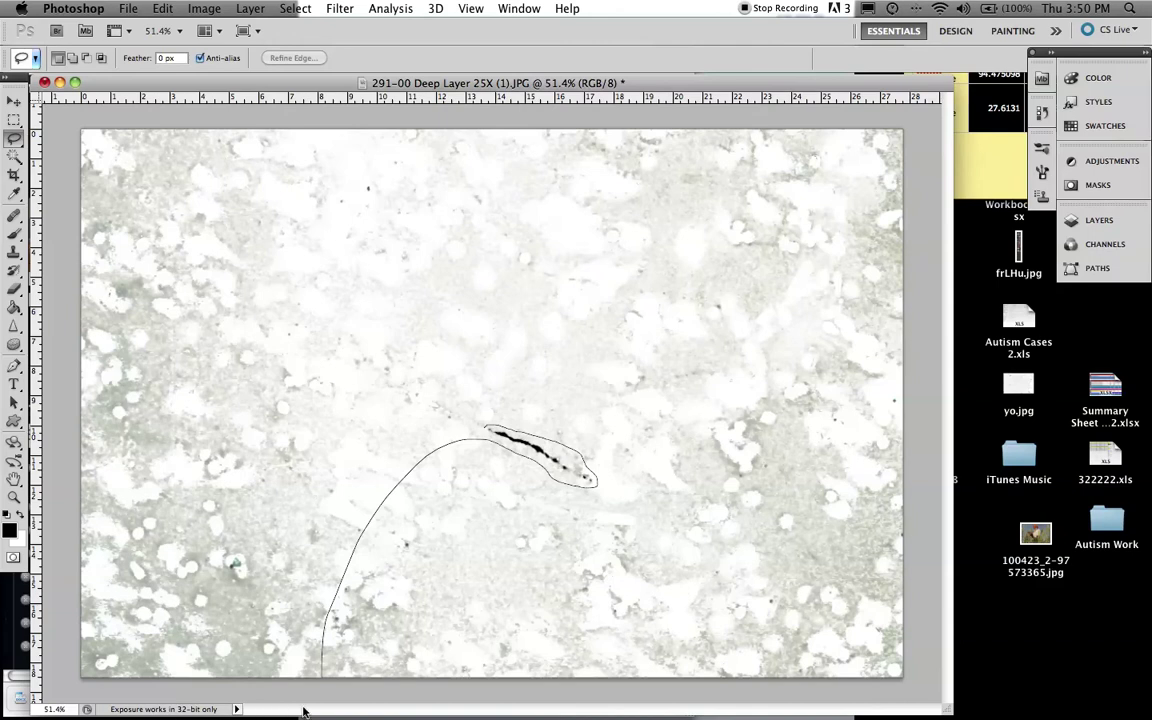
{"action": "mouse_move", "coordinate": [350, 699]}
{"action": "left_mouse_down"}
{"action": "mouse_move", "coordinate": [311, 666]}
{"action": "mouse_move", "coordinate": [310, 535]}
{"action": "left_mouse_up"}
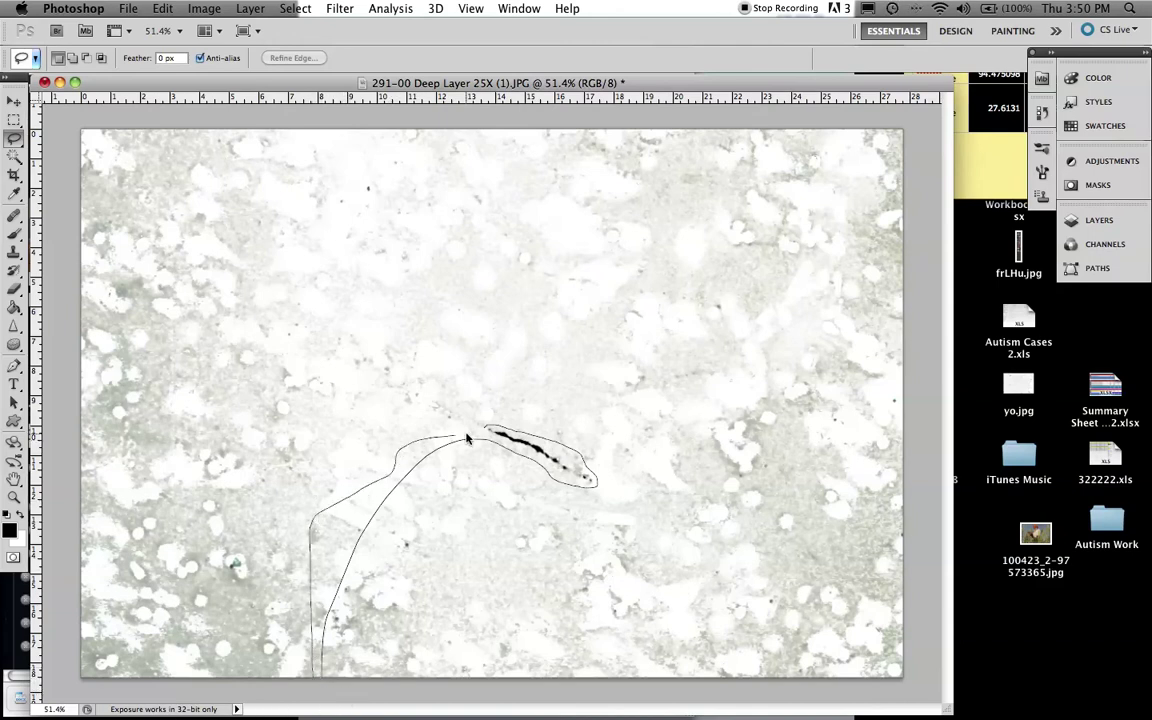
{"action": "left_click_drag", "start_coordinate": [480, 437], "coordinate": [482, 436]}
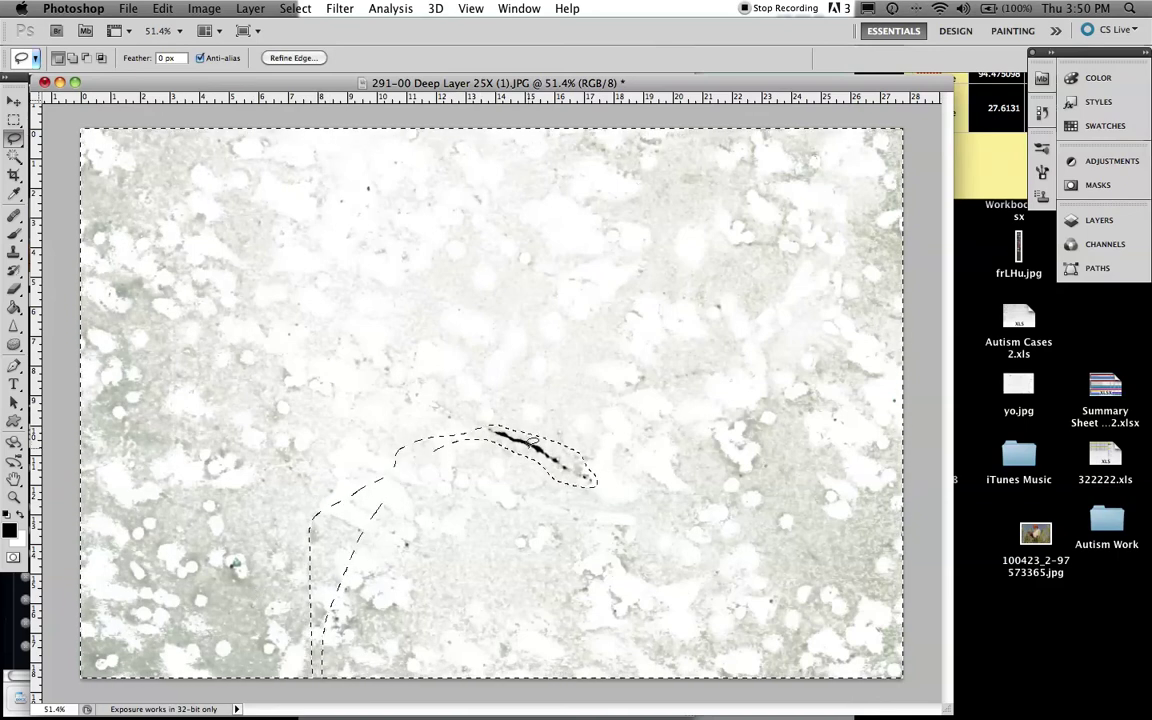
Whiten the selected background with Replace Color, sampling its light grey and setting Lightness to +100 and Fuzziness to 200
{"action": "key", "text": "super+r"}
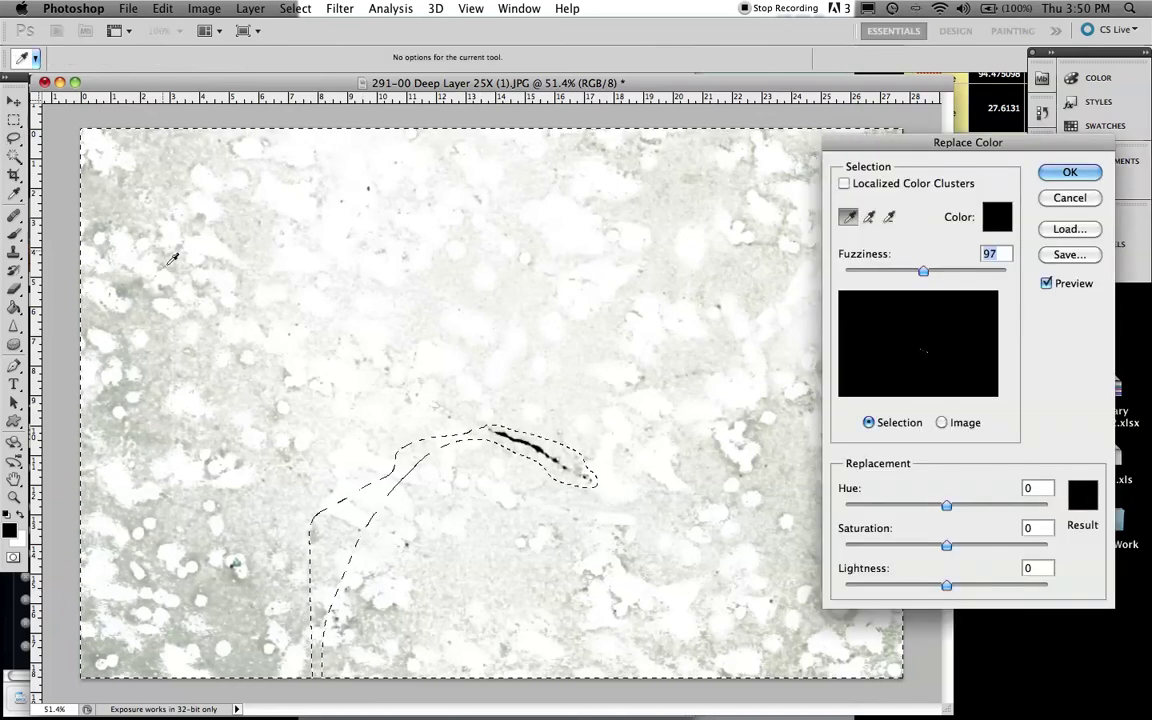
{"action": "left_click", "coordinate": [566, 355]}
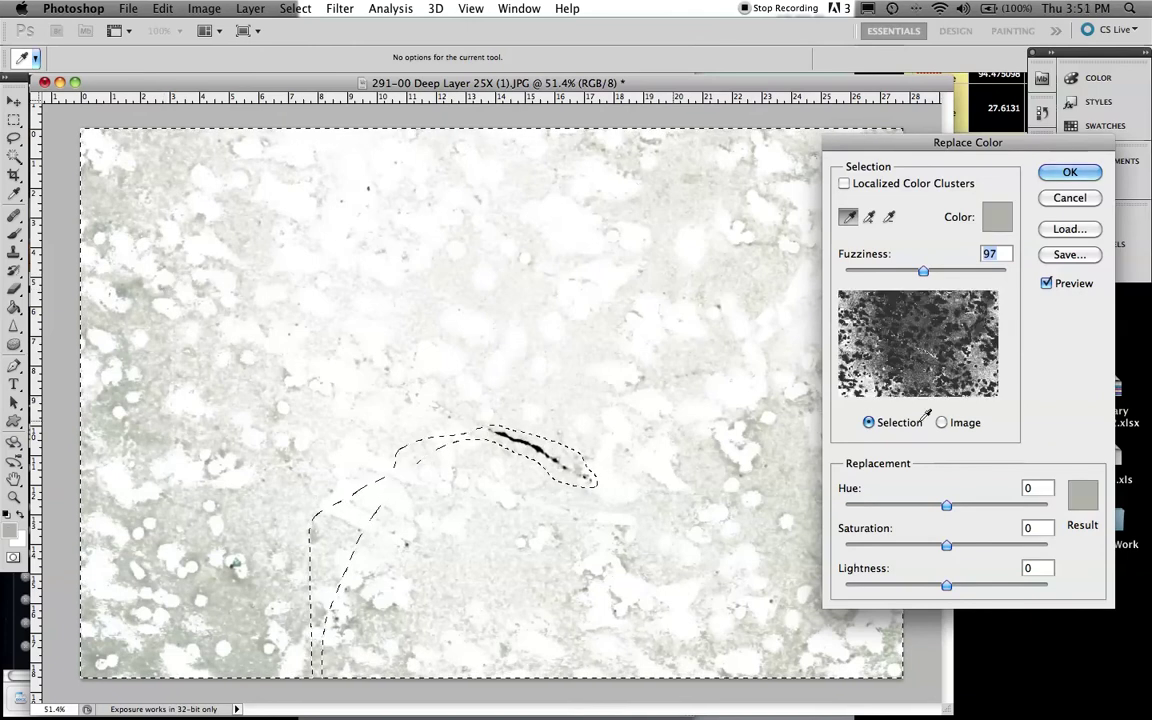
{"action": "left_click_drag", "start_coordinate": [946, 589], "coordinate": [1150, 592]}
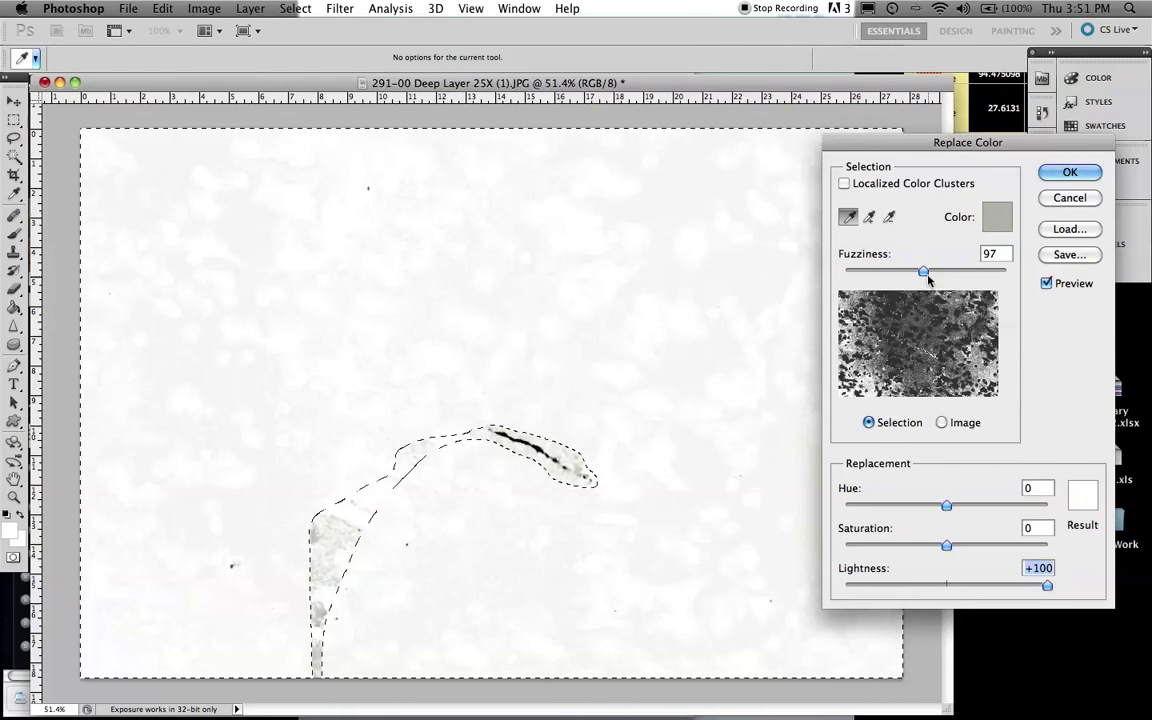
{"action": "left_click_drag", "start_coordinate": [923, 272], "coordinate": [1149, 285]}
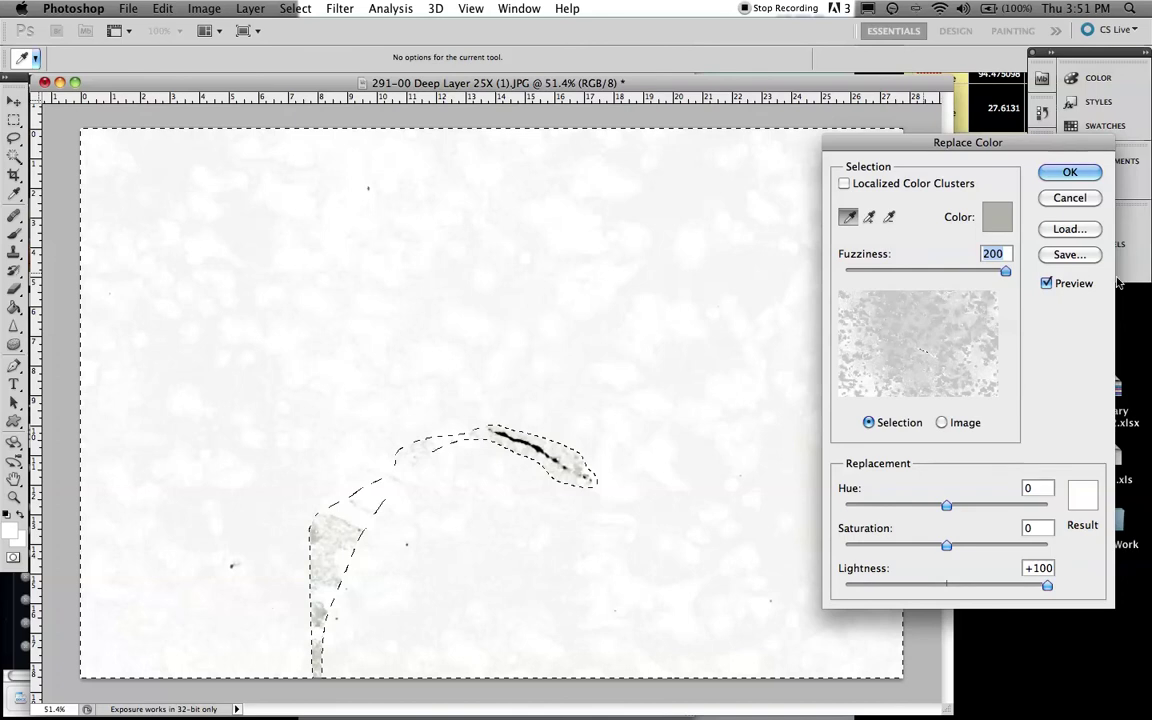
{"action": "left_click", "coordinate": [1069, 174]}
{"action": "left_click", "coordinate": [1071, 175]}
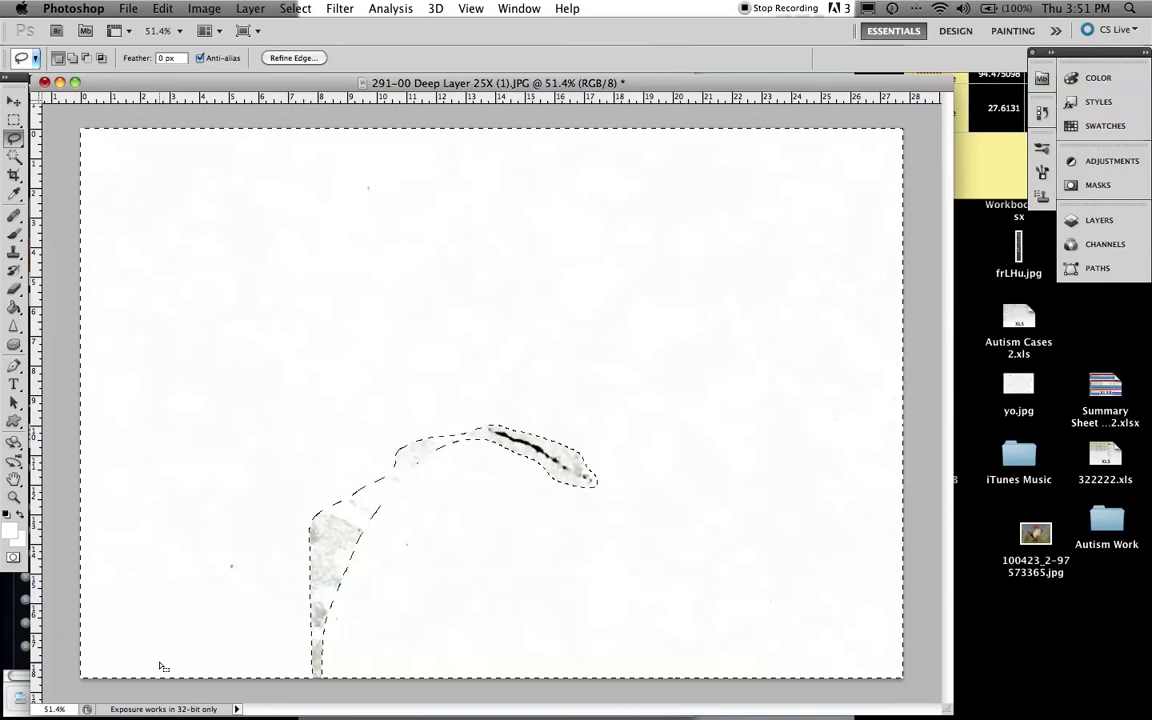
Run Replace Color once more on the near-white background with Lightness at +100 to clear its remaining faint tint
{"action": "key", "text": "super+shift+r"}
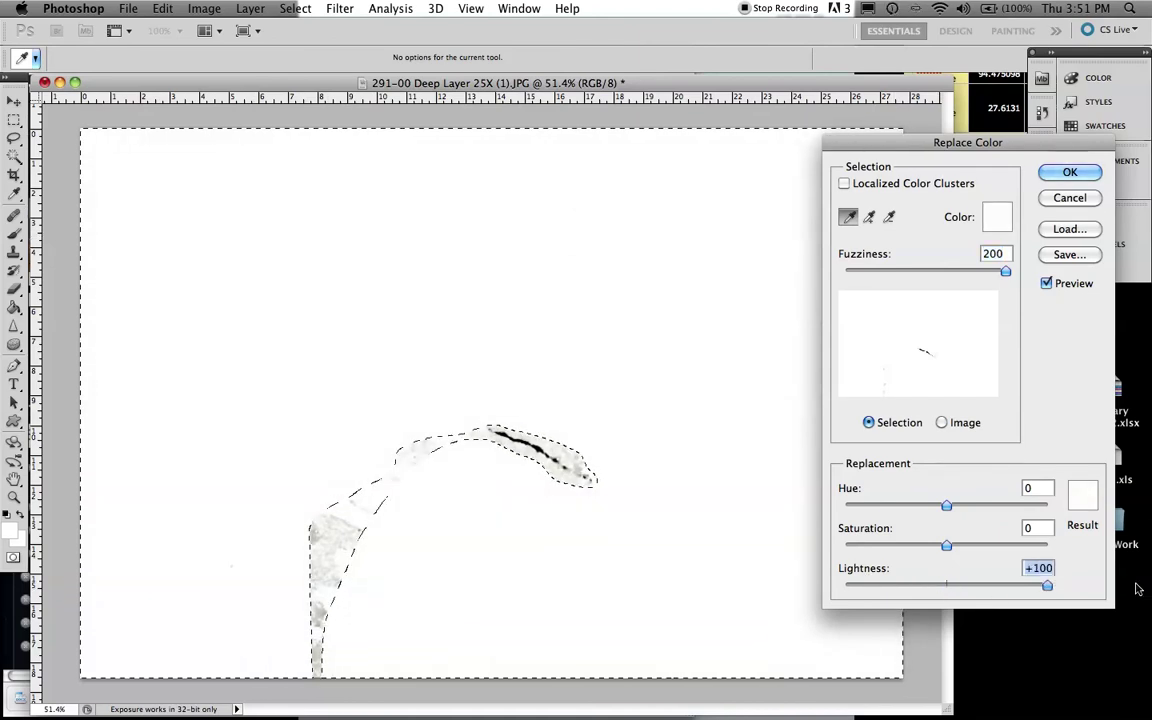
{"action": "left_click", "coordinate": [1069, 172]}
{"action": "key", "text": "super+r"}
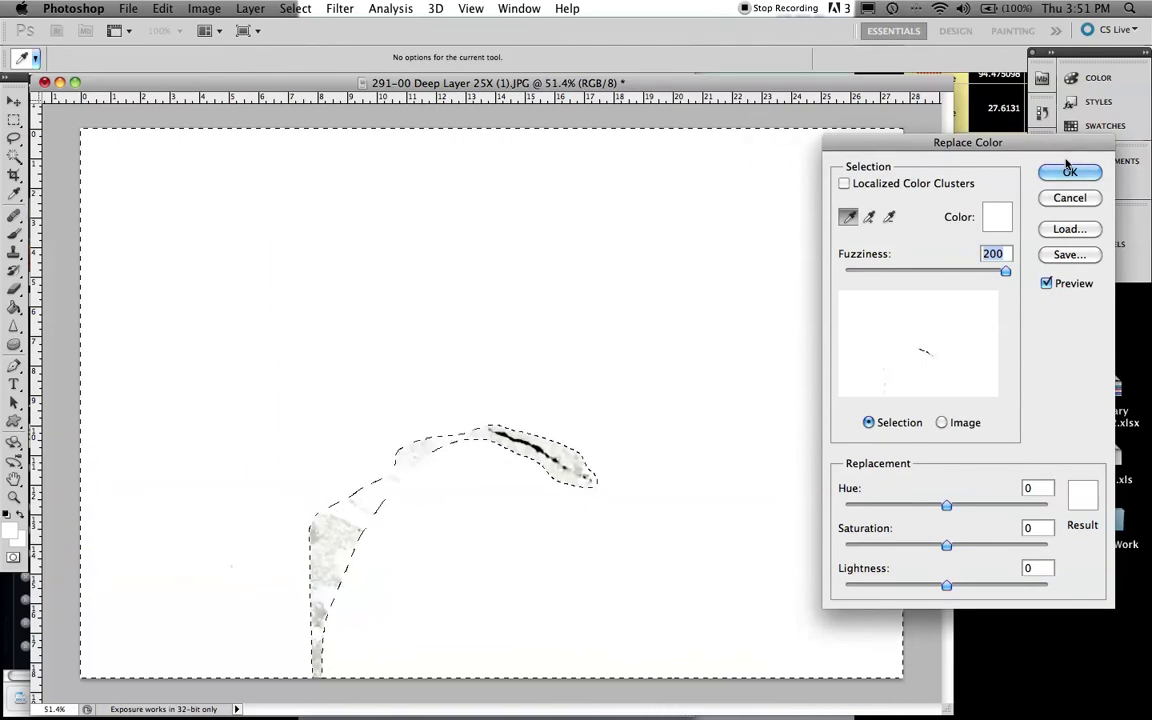
{"action": "left_click", "coordinate": [1069, 198]}
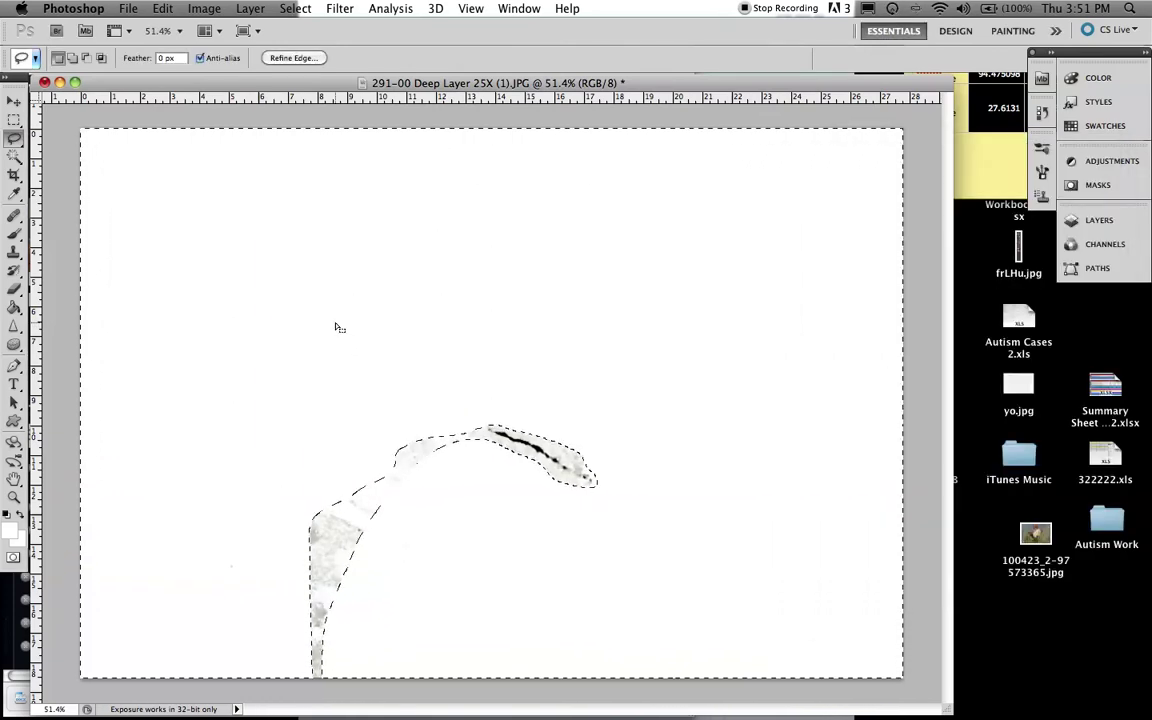
Replace the selection with a lasso around the leftover grey strip, and add the grey rim along the fibre's lower side
{"action": "left_click", "coordinate": [509, 432]}
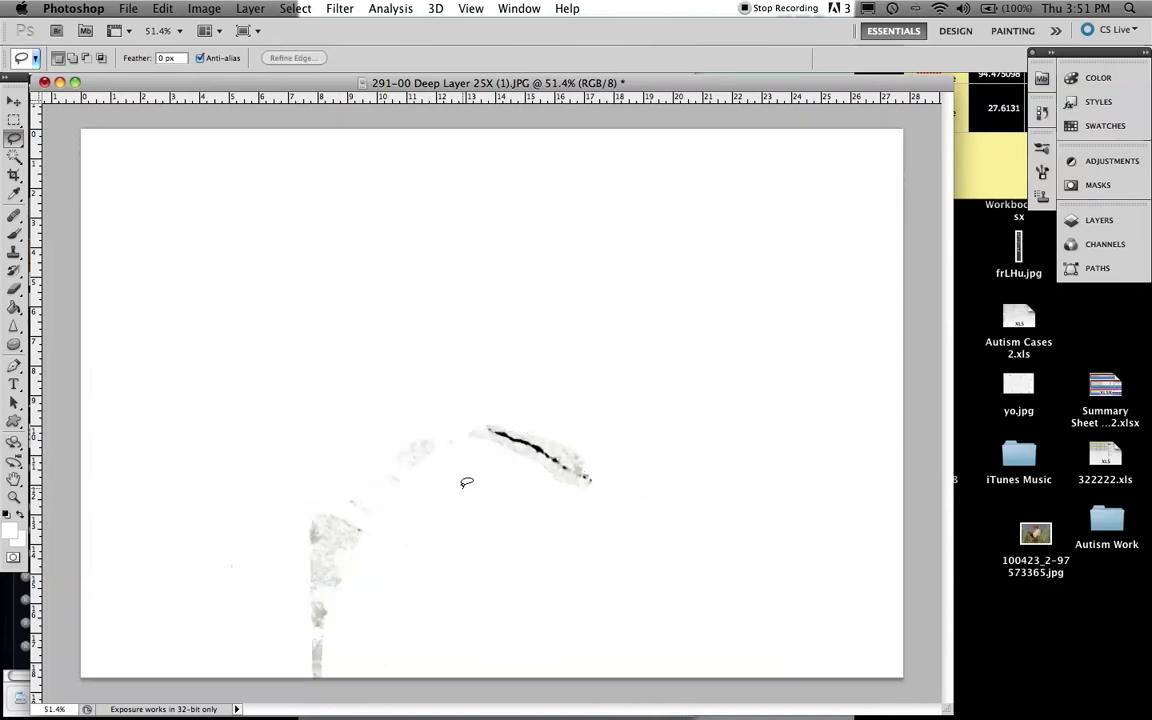
{"action": "left_click_drag", "start_coordinate": [455, 428], "coordinate": [256, 716]}
{"action": "left_click_drag", "start_coordinate": [452, 495], "coordinate": [460, 480]}
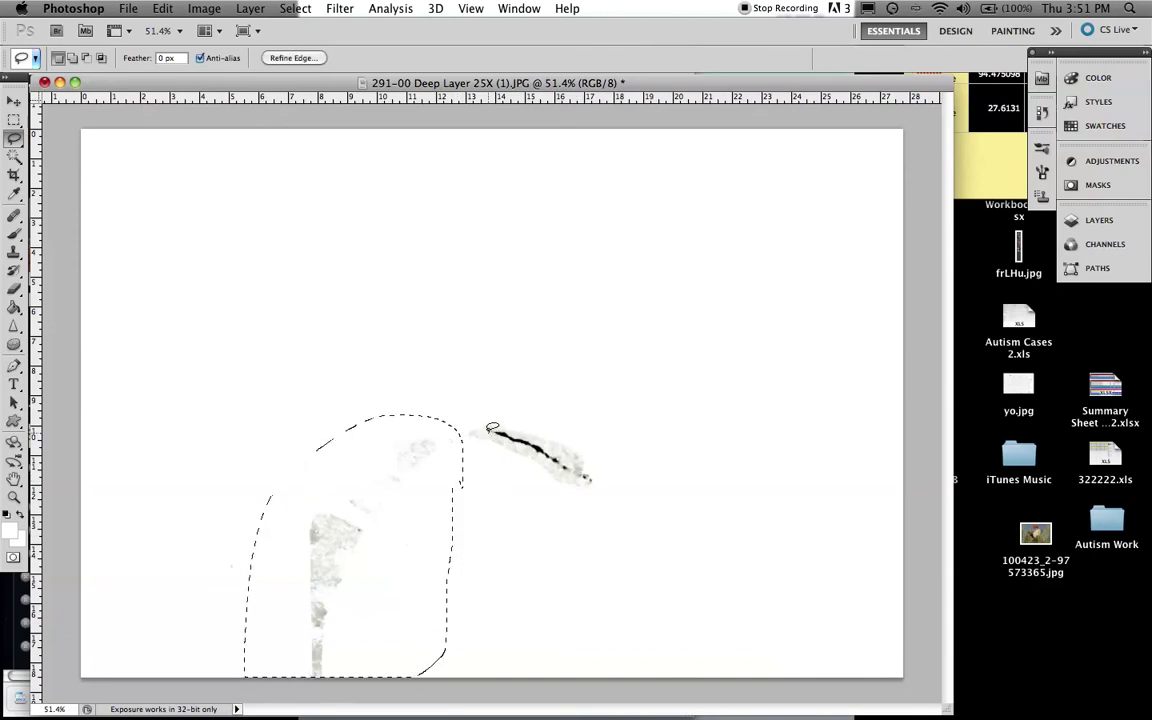
{"action": "mouse_move", "coordinate": [480, 428]}
{"action": "left_mouse_down"}
{"action": "mouse_move", "coordinate": [578, 482]}
{"action": "mouse_move", "coordinate": [545, 484]}
{"action": "mouse_move", "coordinate": [481, 438]}
{"action": "left_mouse_up"}
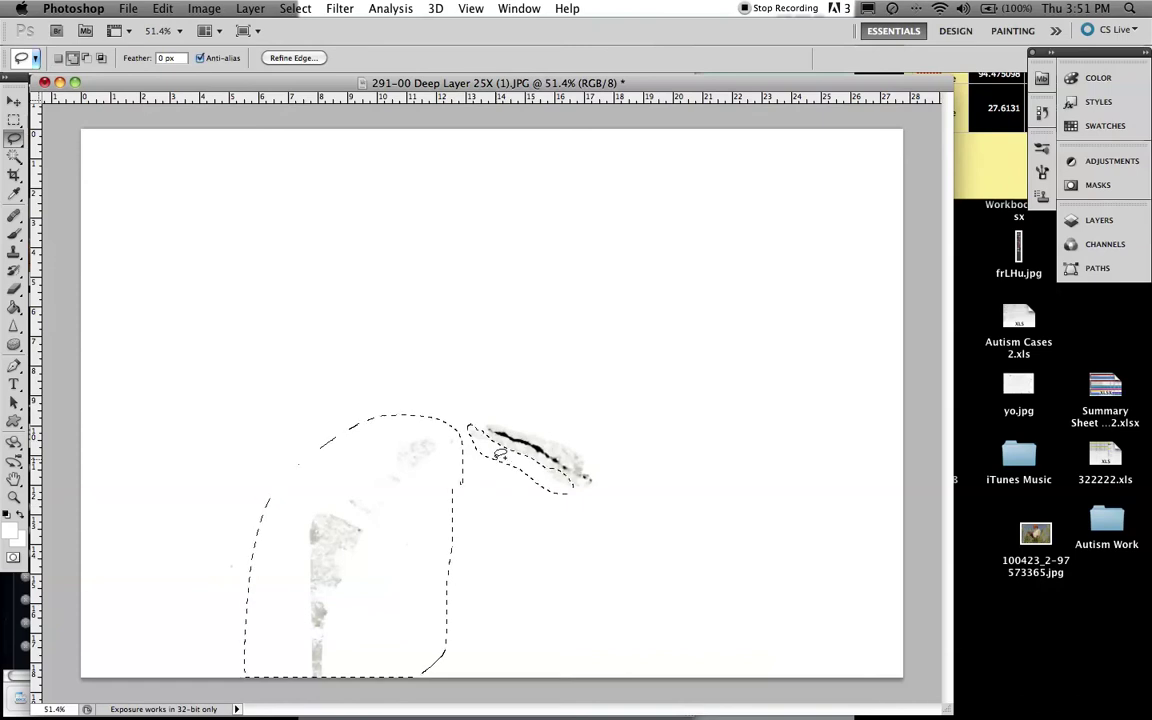
Whiten the selected leftovers with Replace Color, sampling the strip's grey and setting Lightness to +100, and remove the selection
{"action": "key", "text": "super+r"}
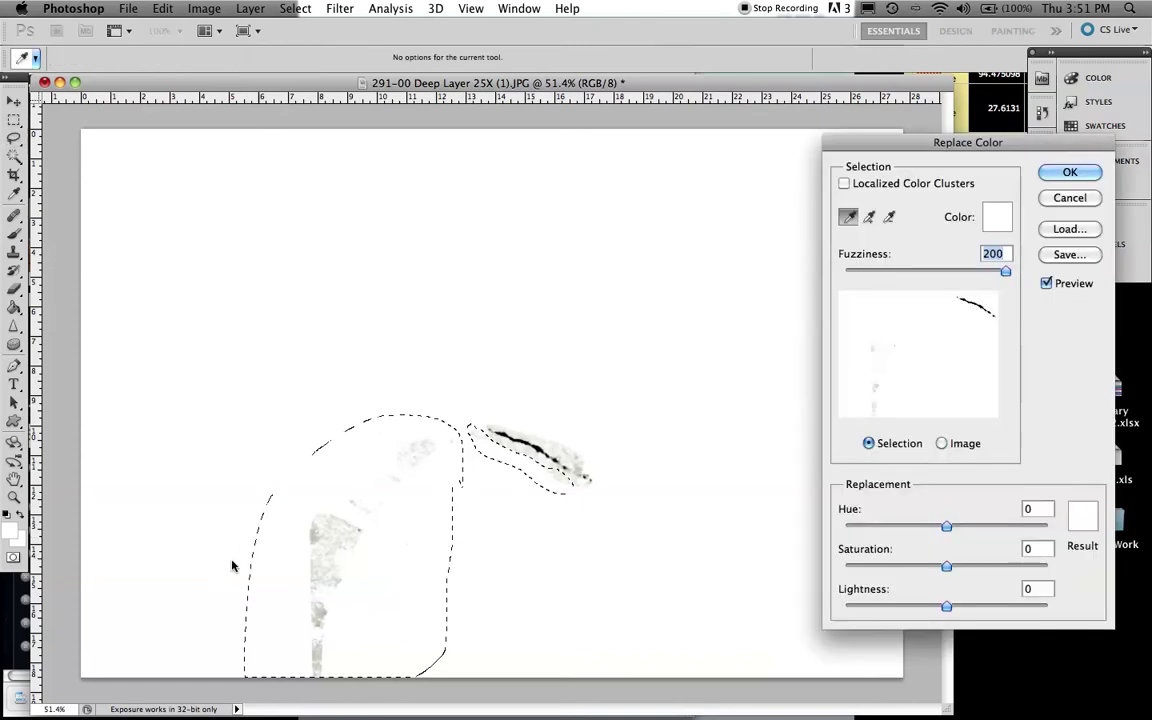
{"action": "left_click", "coordinate": [318, 535]}
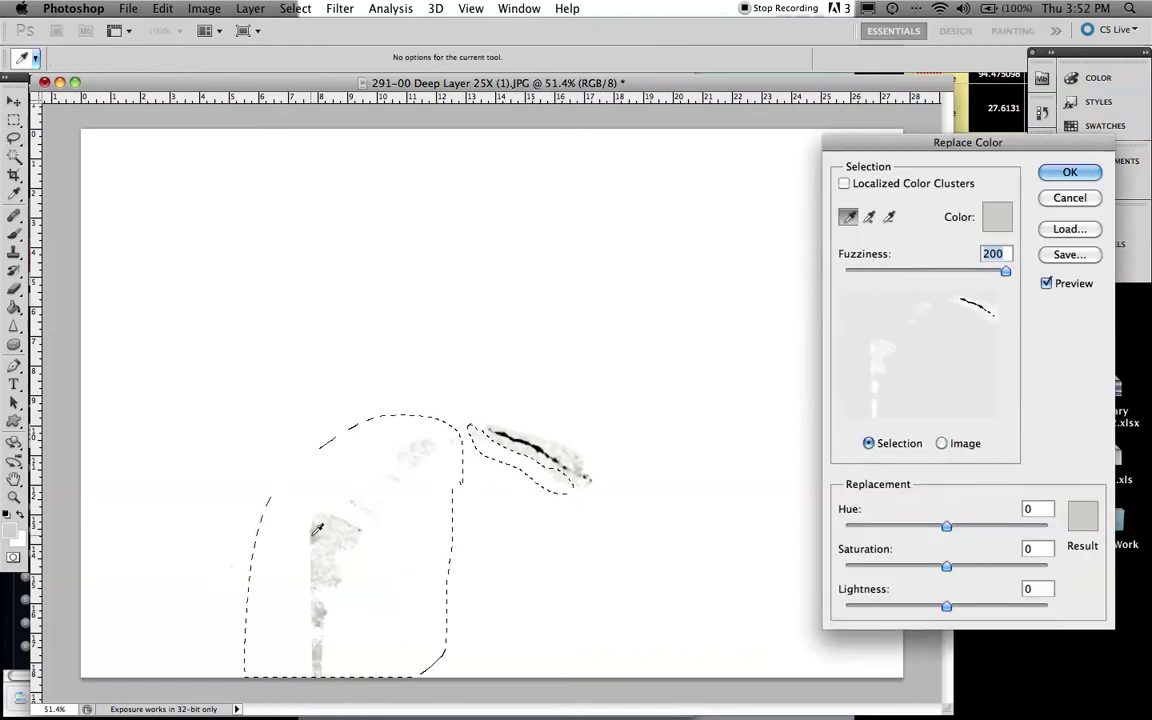
{"action": "left_click_drag", "start_coordinate": [946, 606], "coordinate": [1047, 606]}
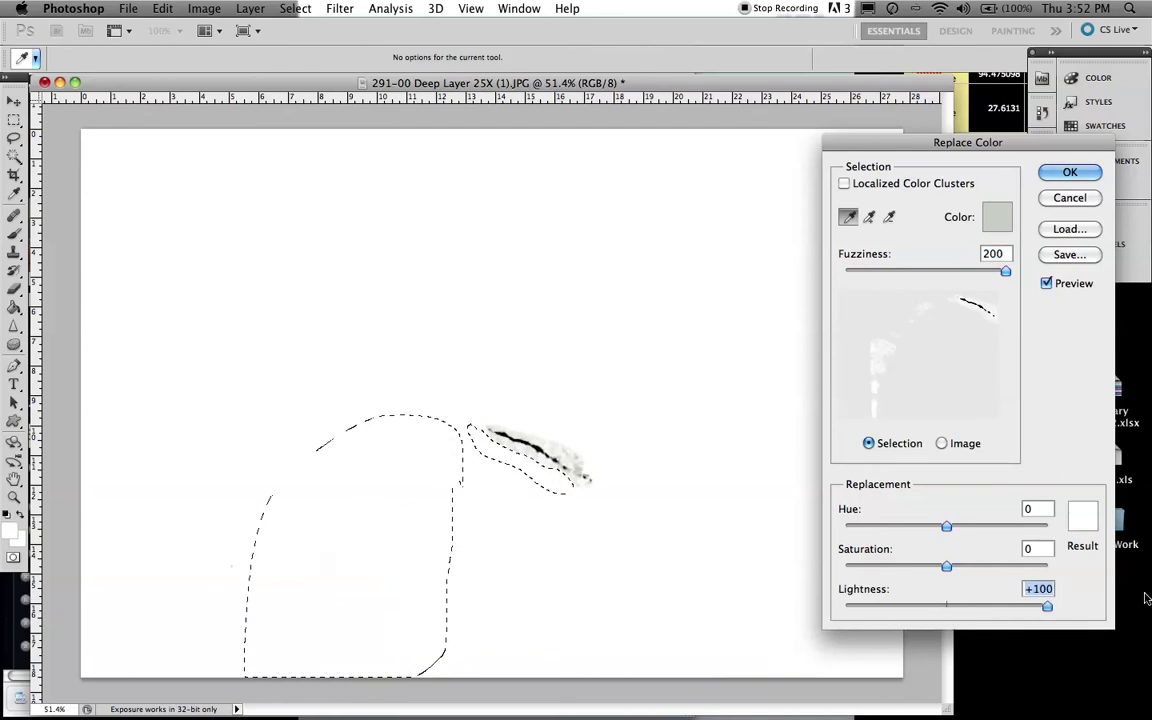
{"action": "left_click", "coordinate": [1068, 174]}
{"action": "left_click", "coordinate": [176, 403]}
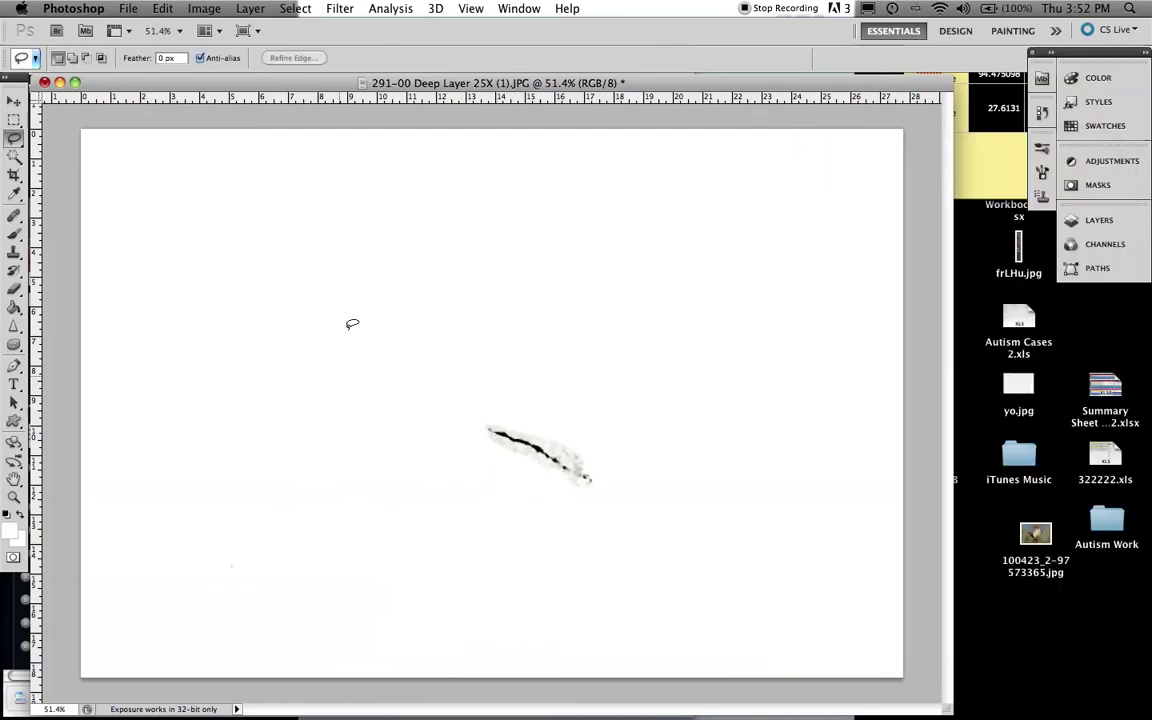
Convert the image's colour mode from RGB to Grayscale
{"action": "left_click", "coordinate": [250, 8]}
{"action": "mouse_move", "coordinate": [205, 10]}
{"action": "mouse_move", "coordinate": [240, 28]}
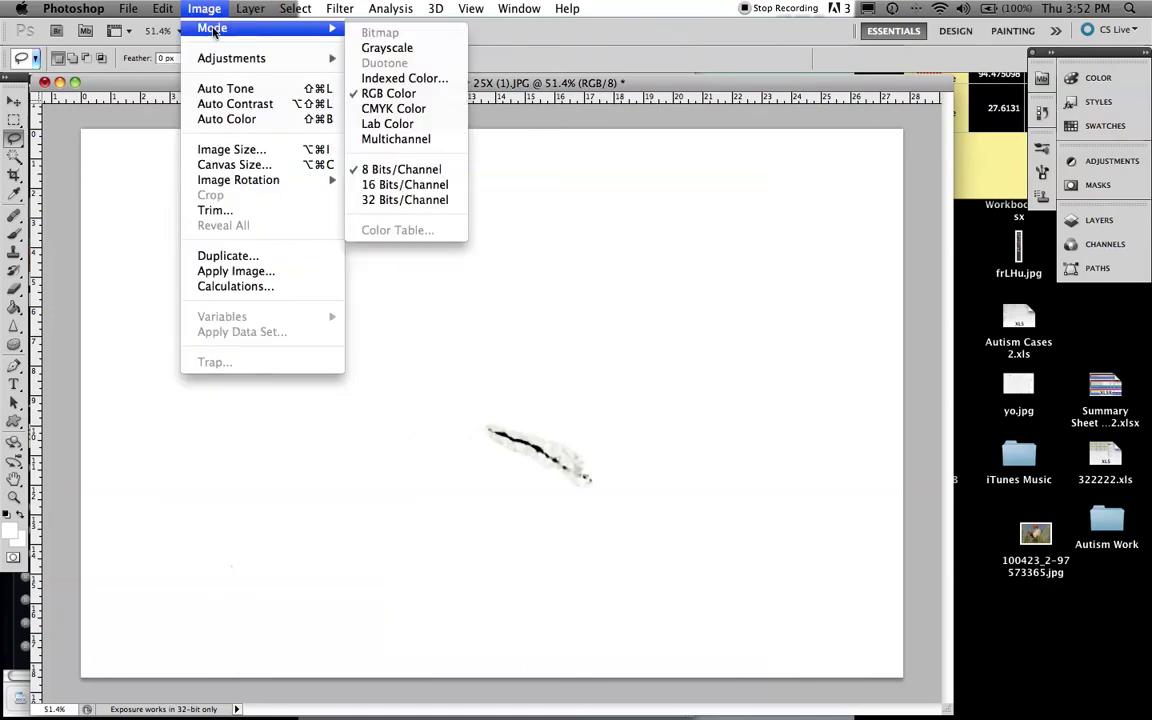
{"action": "left_click", "coordinate": [418, 50]}
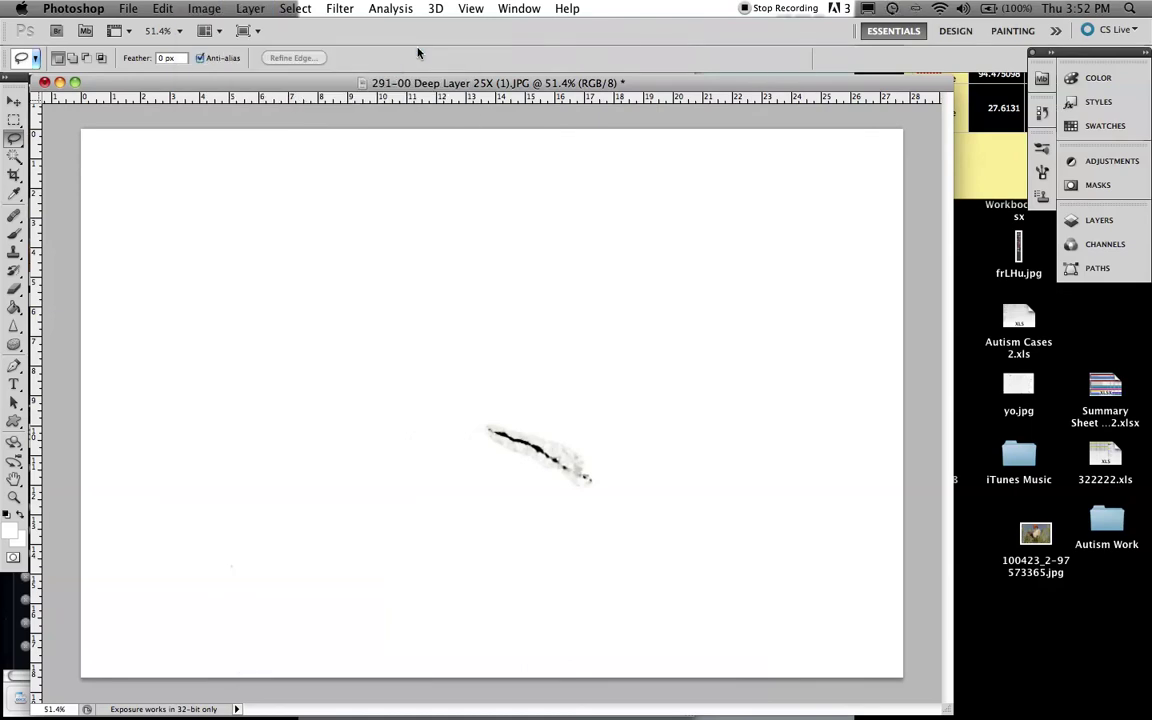
Start saving the image under a new location as a JPEG, choosing the Desktop as the destination
{"action": "left_click", "coordinate": [128, 8]}
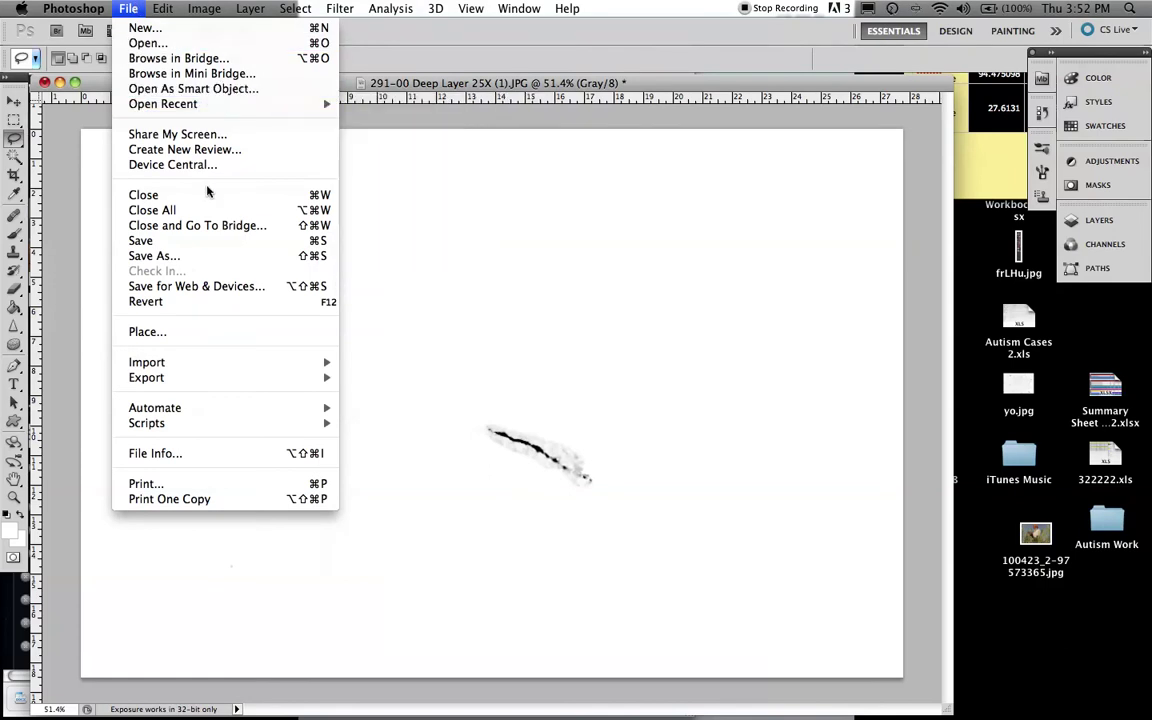
{"action": "left_click", "coordinate": [210, 254]}
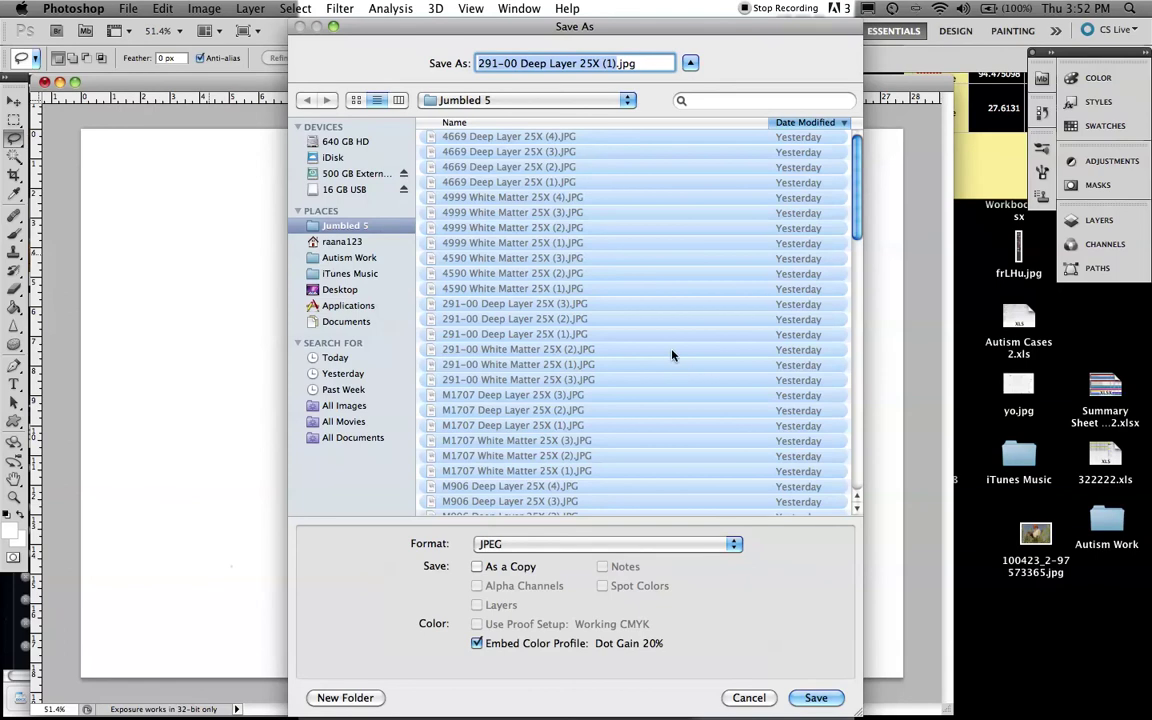
{"action": "scroll", "coordinate": [672, 350], "scroll_direction": "down", "scroll_amount": 10}
{"action": "scroll", "coordinate": [668, 335], "scroll_direction": "up", "scroll_amount": 10}
{"action": "left_click", "coordinate": [340, 290]}
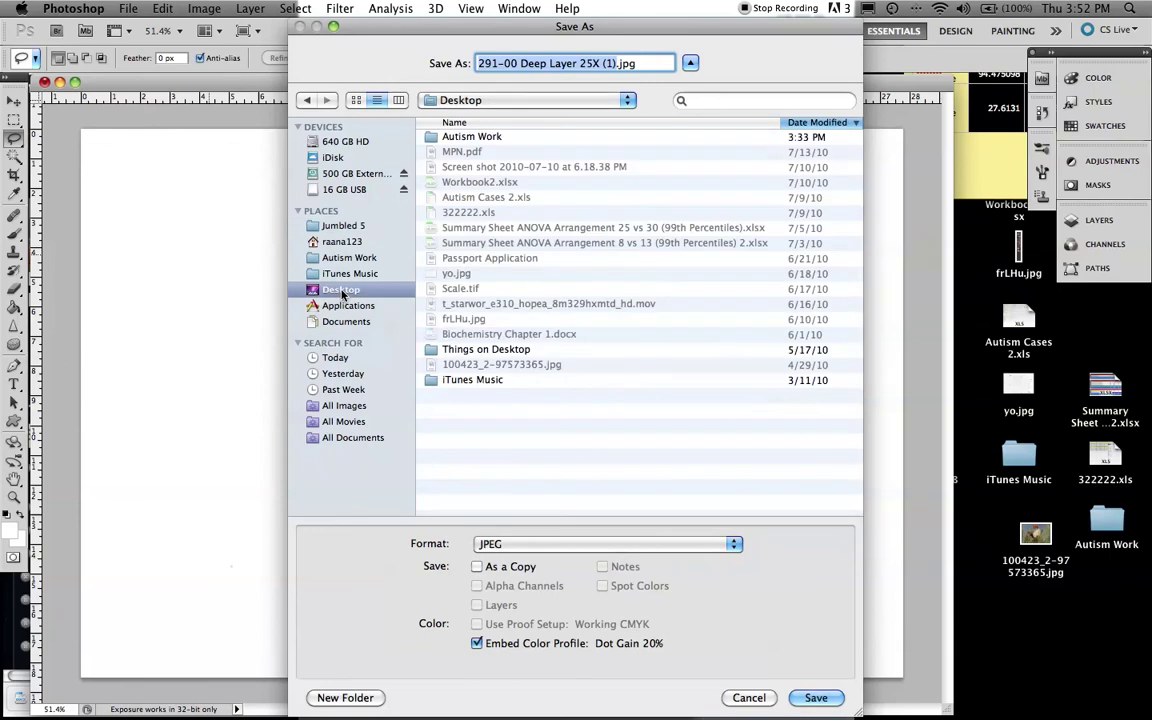
Create a new folder on the Desktop for the save, named with a person's first name in the possessive plus "Pictures"
{"action": "left_click", "coordinate": [380, 697]}
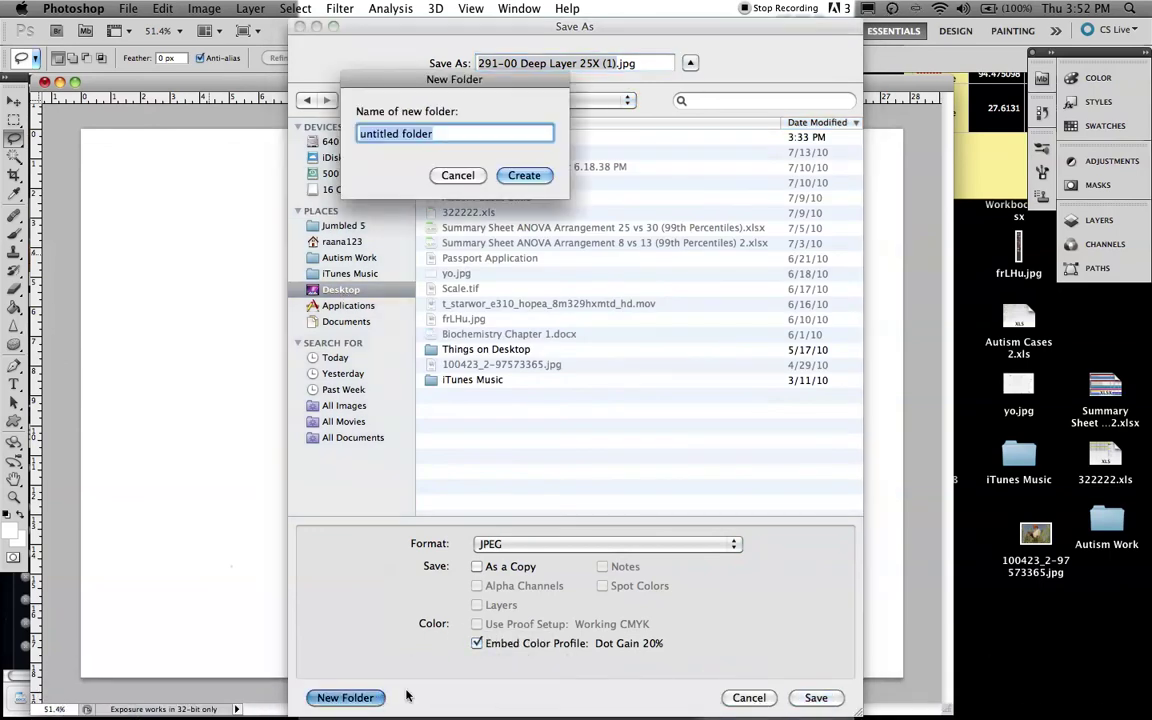
{"action": "type", "text": "Th3"}
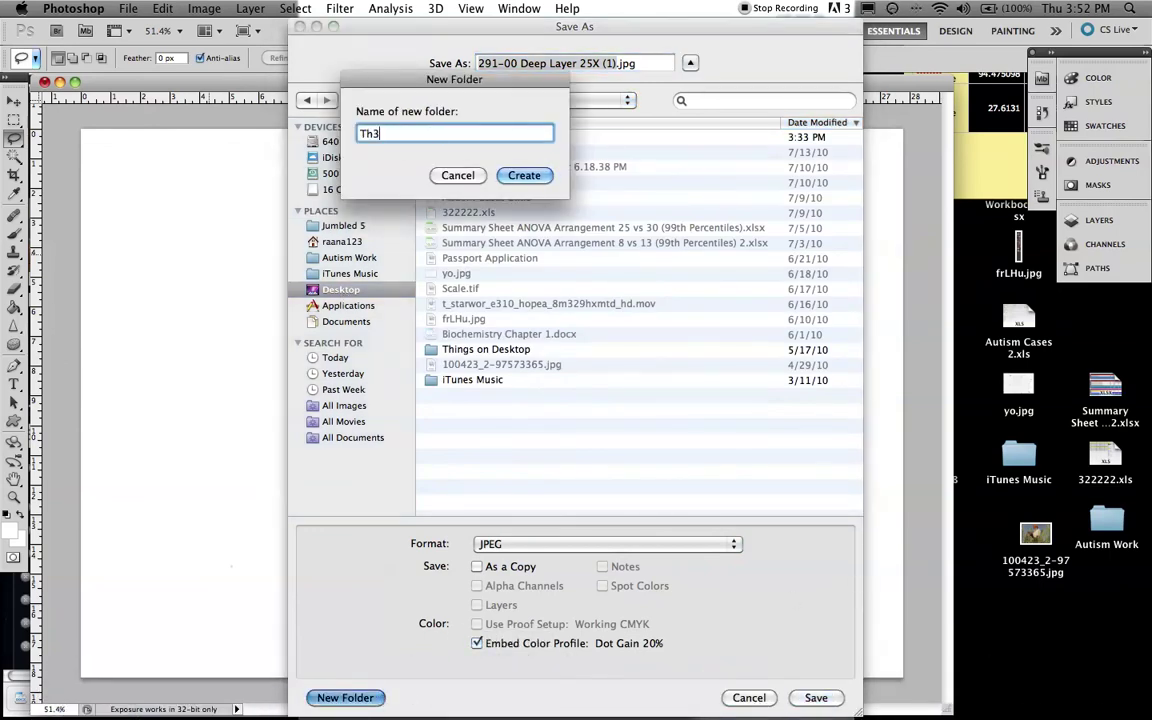
{"action": "type", "text": "s is"}
{"action": "key", "text": "BackSpace"}
{"action": "key", "text": "BackSpace"}
{"action": "key", "text": "BackSpace"}
{"action": "key", "text": "BackSpace"}
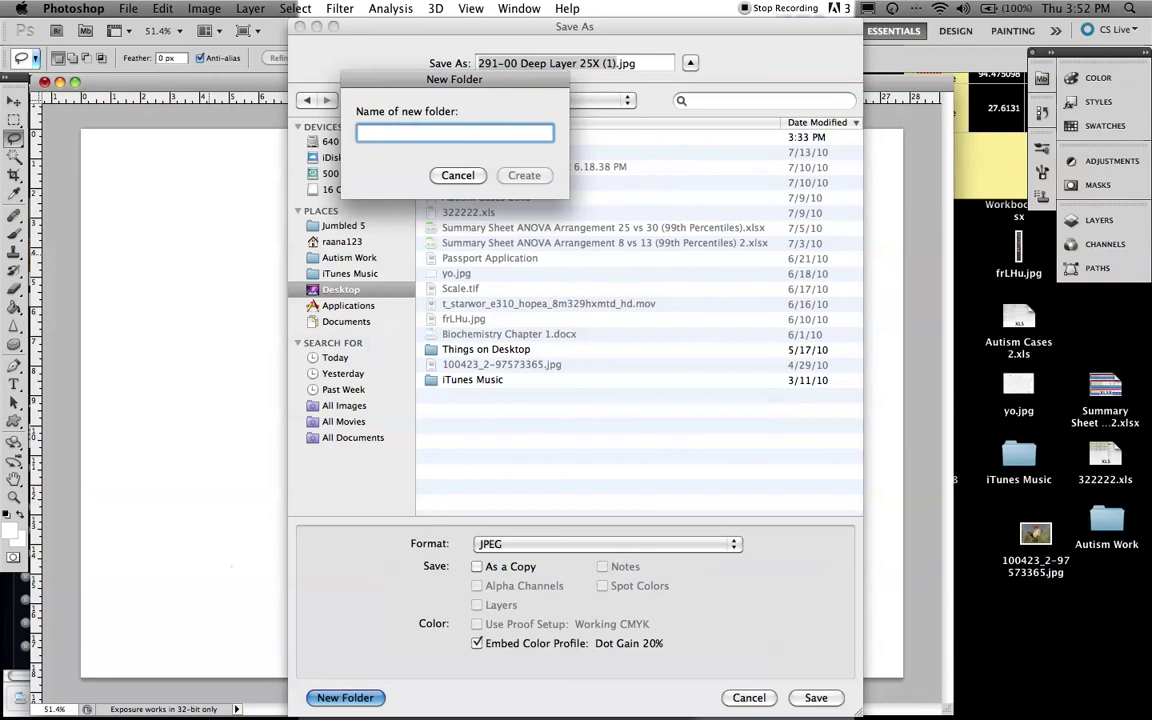
{"action": "type", "text": "Asa's"}
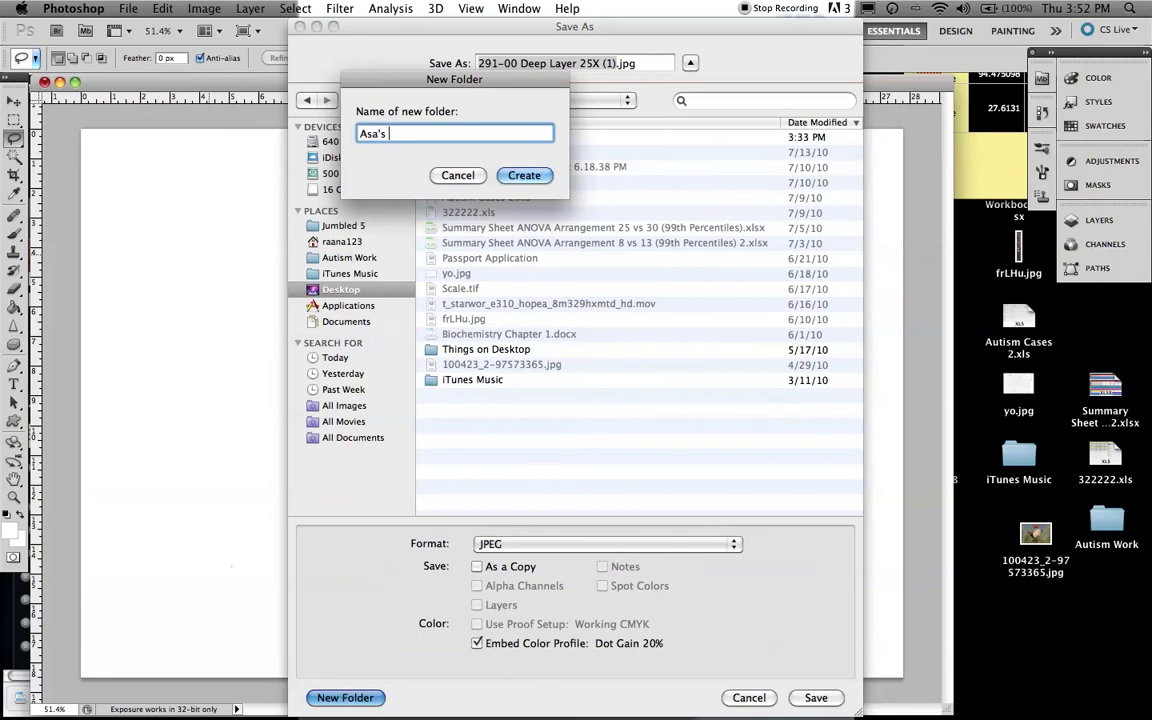
{"action": "key", "text": "Return"}
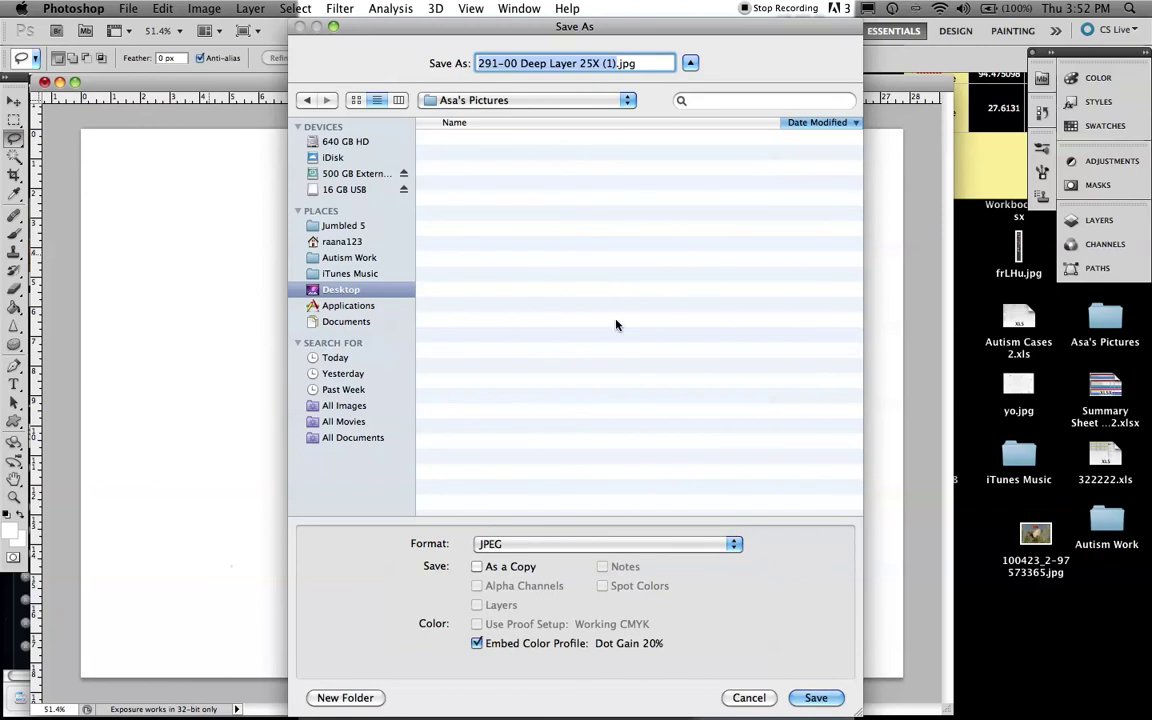
Switch to Microsoft Excel and enlarge the Master Sheet.xlsx window to show more rows
{"action": "key", "text": "super+Tab"}
{"action": "key", "text": "Escape"}
{"action": "mouse_move", "coordinate": [640, 705]}
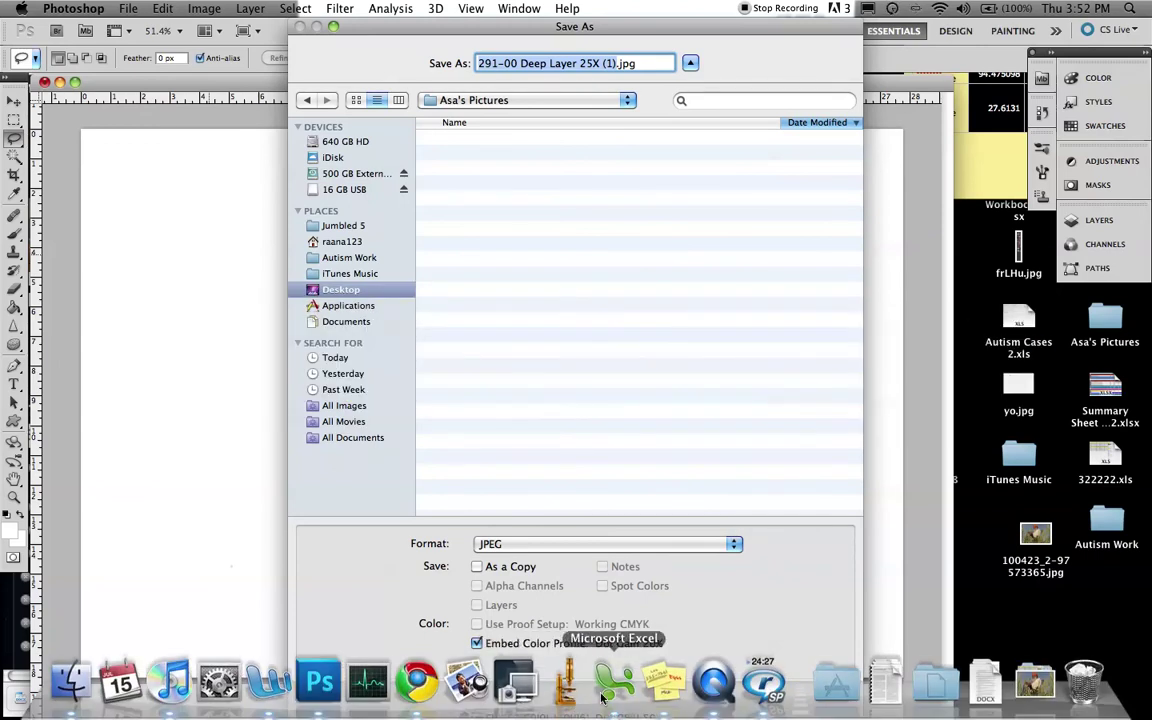
{"action": "left_click", "coordinate": [570, 700]}
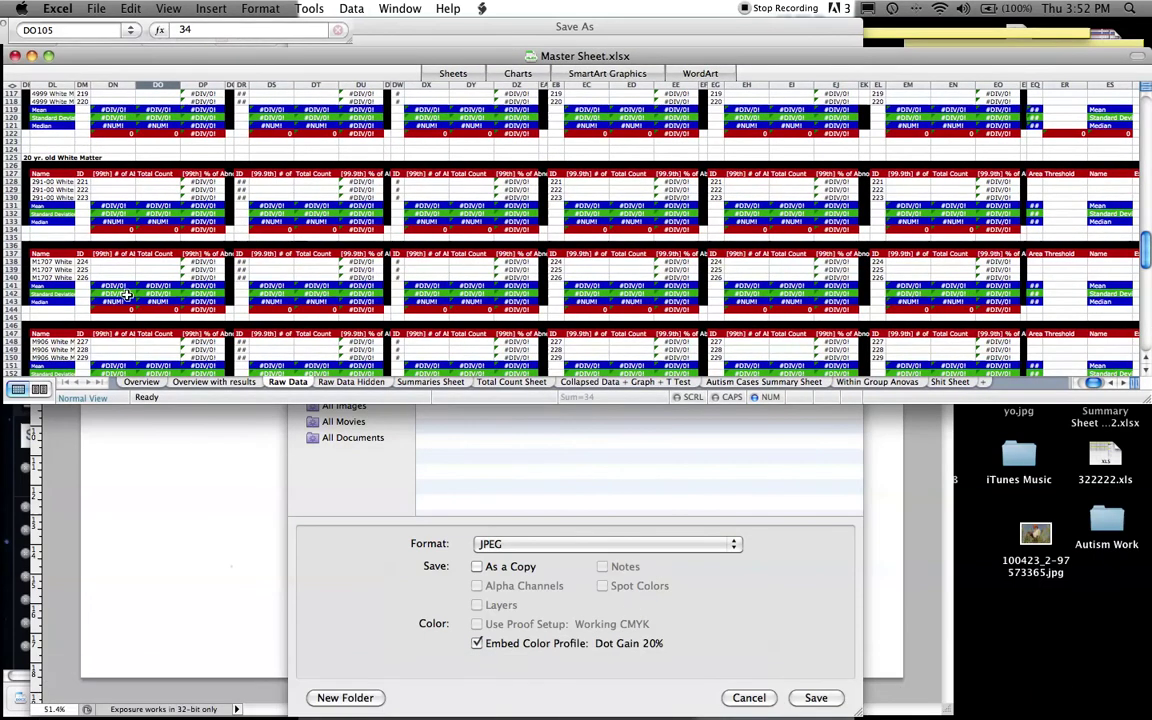
{"action": "key", "text": "super+Tab"}
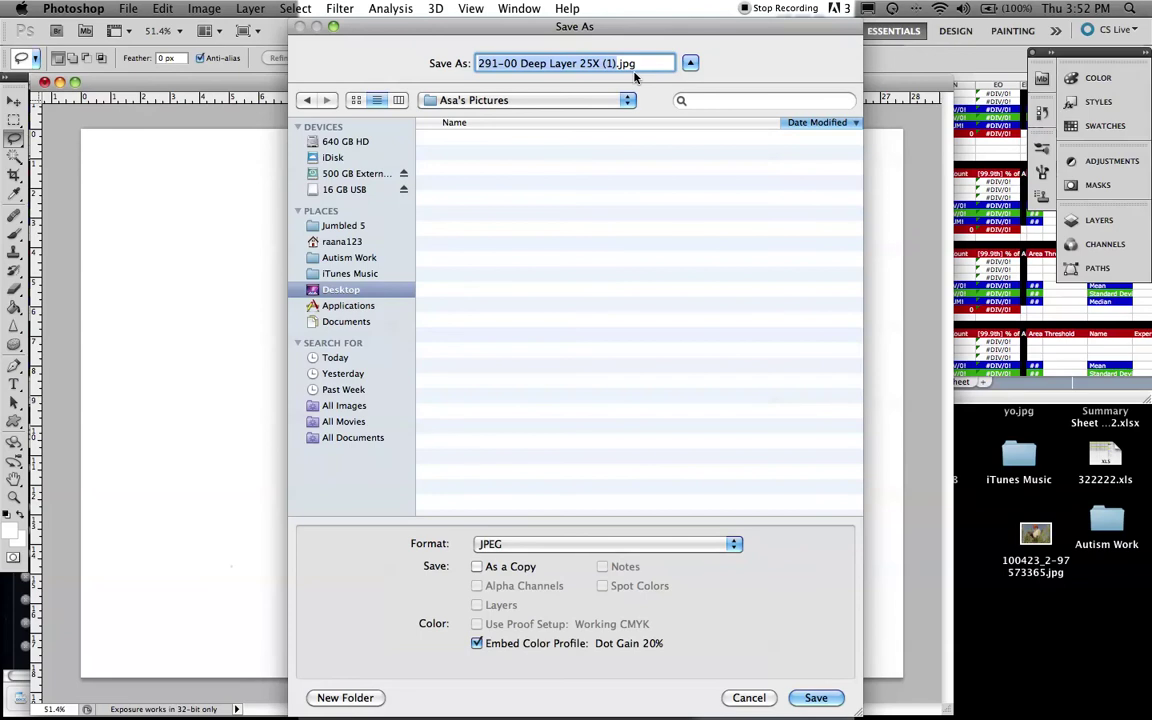
{"action": "key", "text": "super+Tab"}
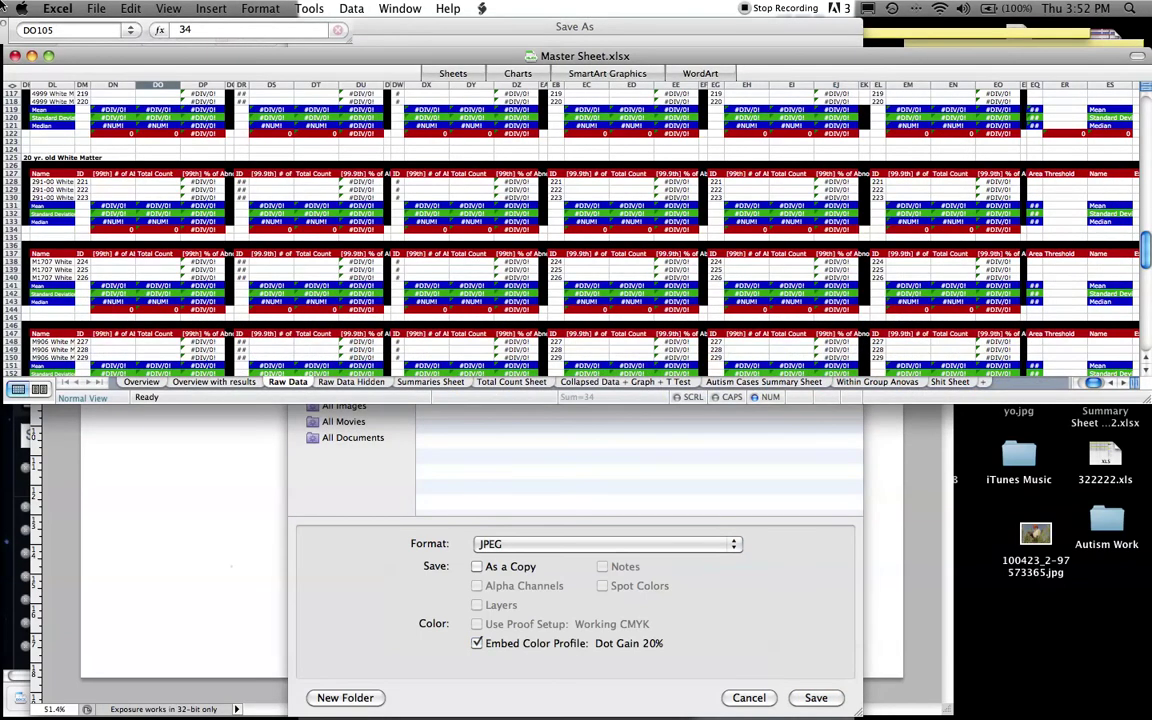
{"action": "left_click", "coordinate": [48, 55]}
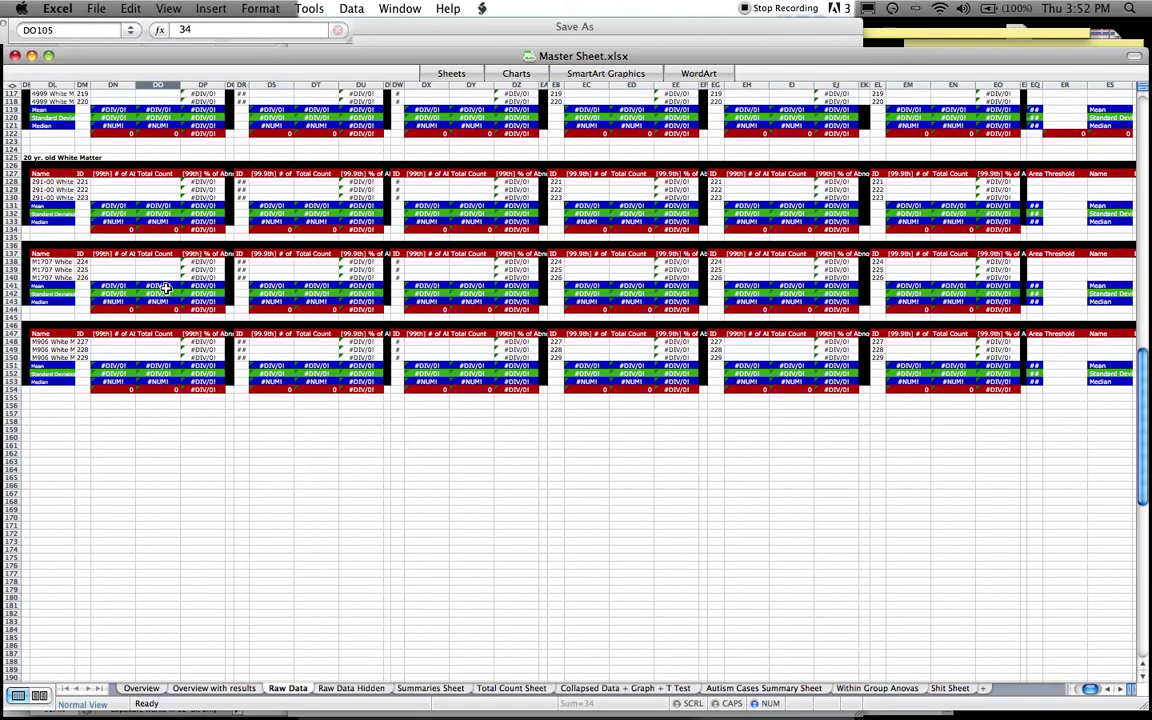
Look up the ID of 291-00 Deep Layer 25X (1) among the Deep Layer tables of the Raw Data sheet
{"action": "scroll", "coordinate": [166, 288], "scroll_direction": "up", "scroll_amount": 20}
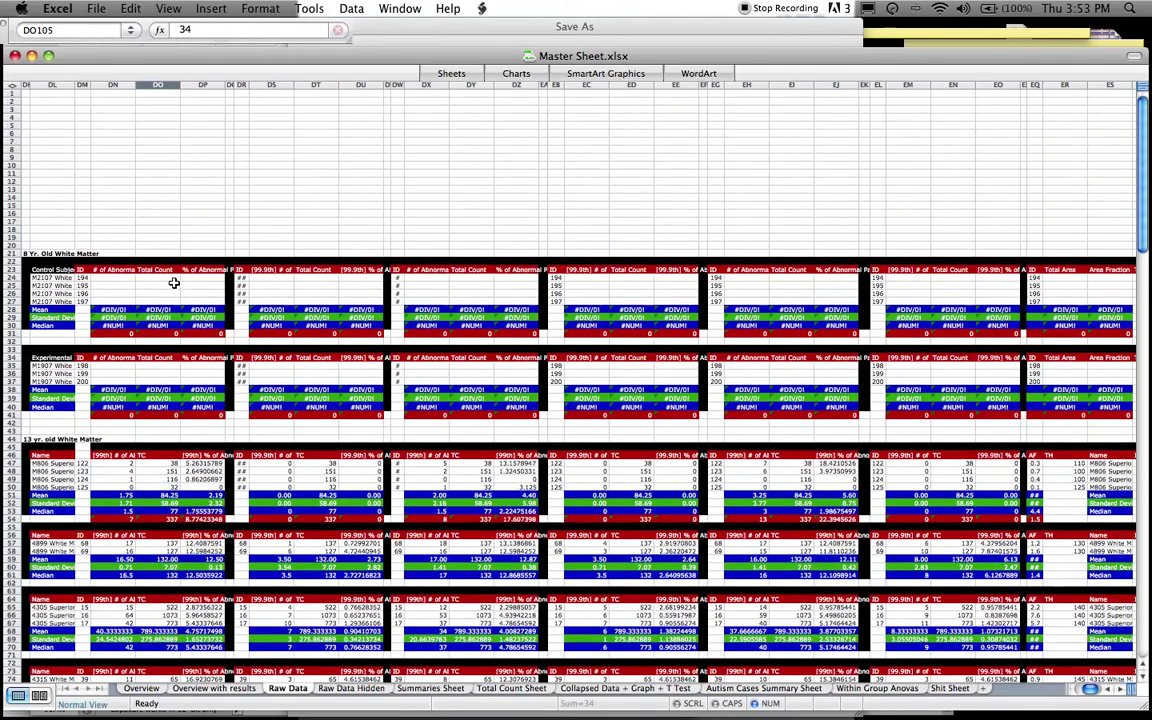
{"action": "scroll", "coordinate": [172, 285], "scroll_direction": "left", "scroll_amount": 15}
{"action": "scroll", "coordinate": [237, 283], "scroll_direction": "left", "scroll_amount": 10}
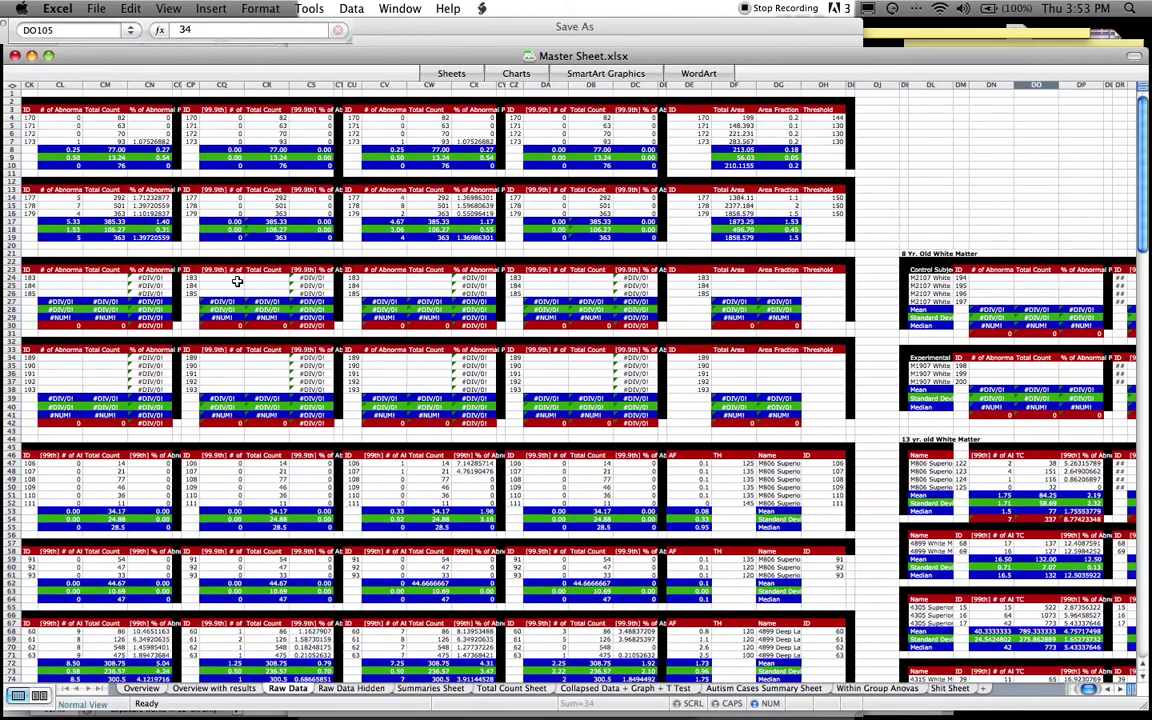
{"action": "left_click", "coordinate": [275, 93]}
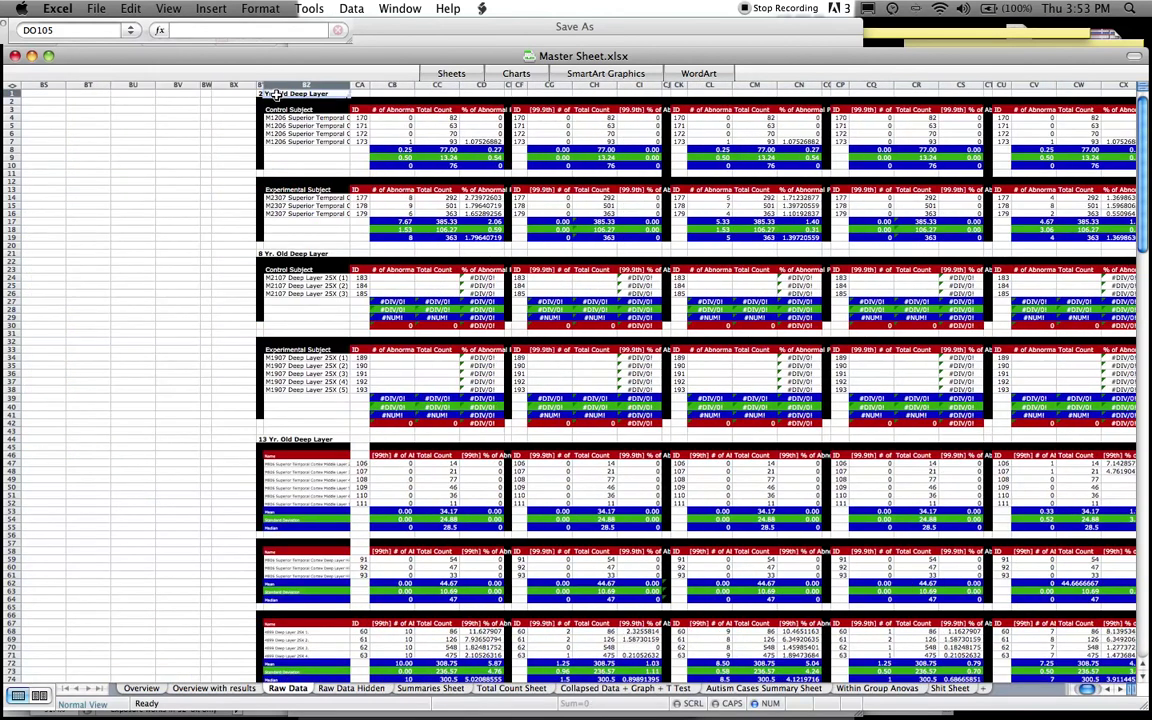
{"action": "scroll", "coordinate": [303, 286], "scroll_direction": "down", "scroll_amount": 10}
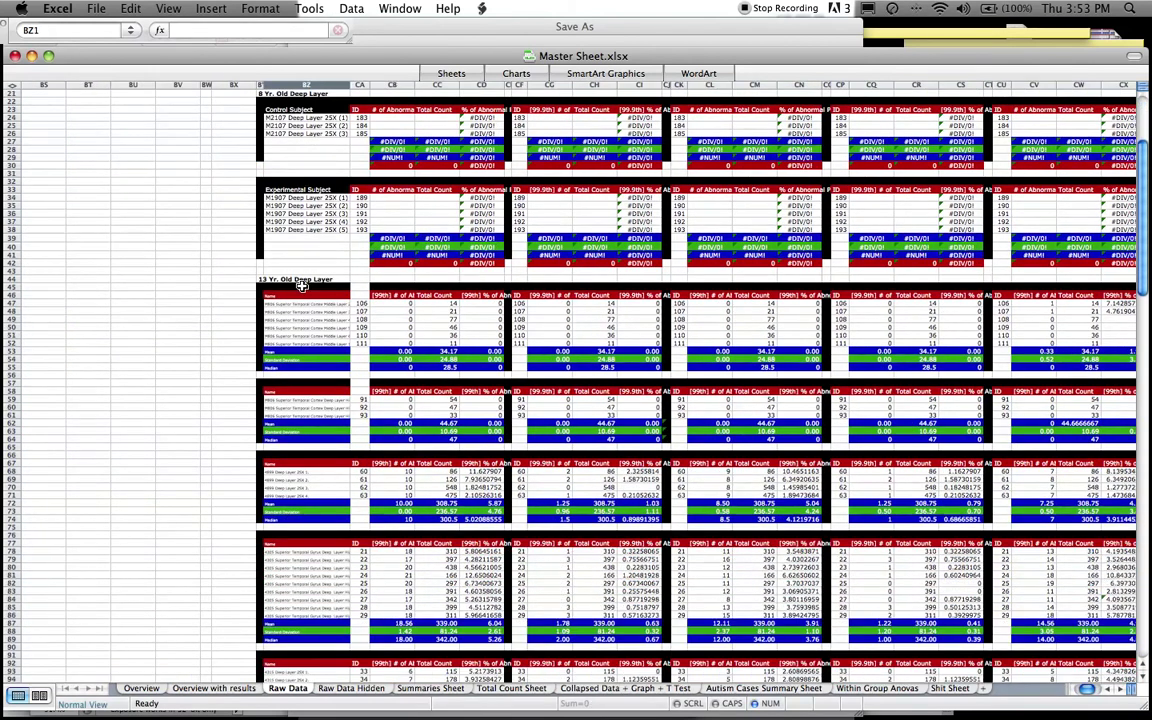
{"action": "scroll", "coordinate": [302, 290], "scroll_direction": "down", "scroll_amount": 15}
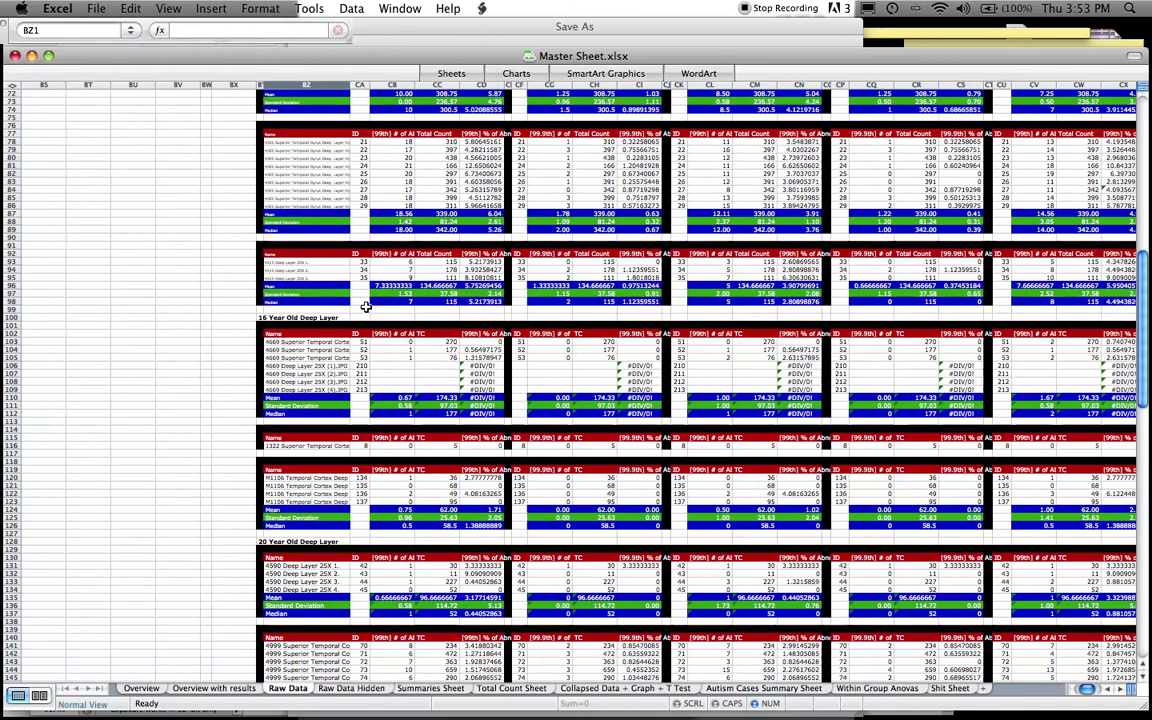
{"action": "scroll", "coordinate": [367, 305], "scroll_direction": "down", "scroll_amount": 13}
{"action": "scroll", "coordinate": [367, 310], "scroll_direction": "down", "scroll_amount": 10}
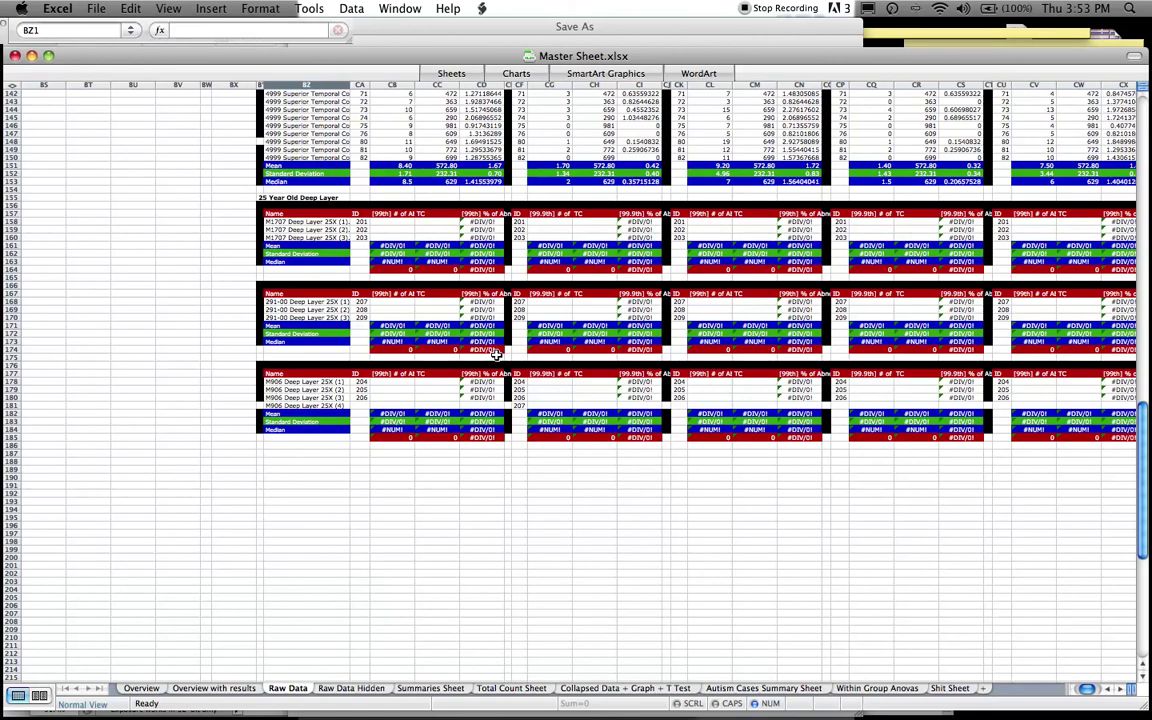
Return to Photoshop, name the JPEG "This is Number (207)" and save it in the new folder at Maximum quality 12, Baseline ("Standard")
{"action": "key", "text": "super+Tab"}
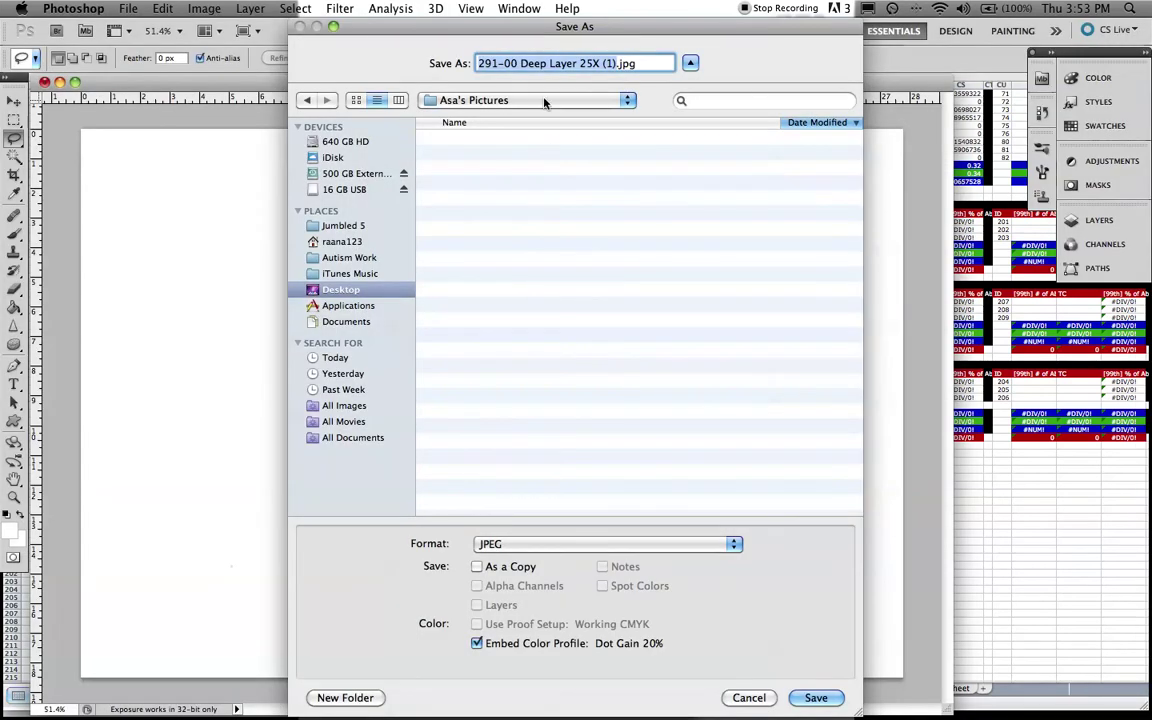
{"action": "type", "text": "This is Number "}
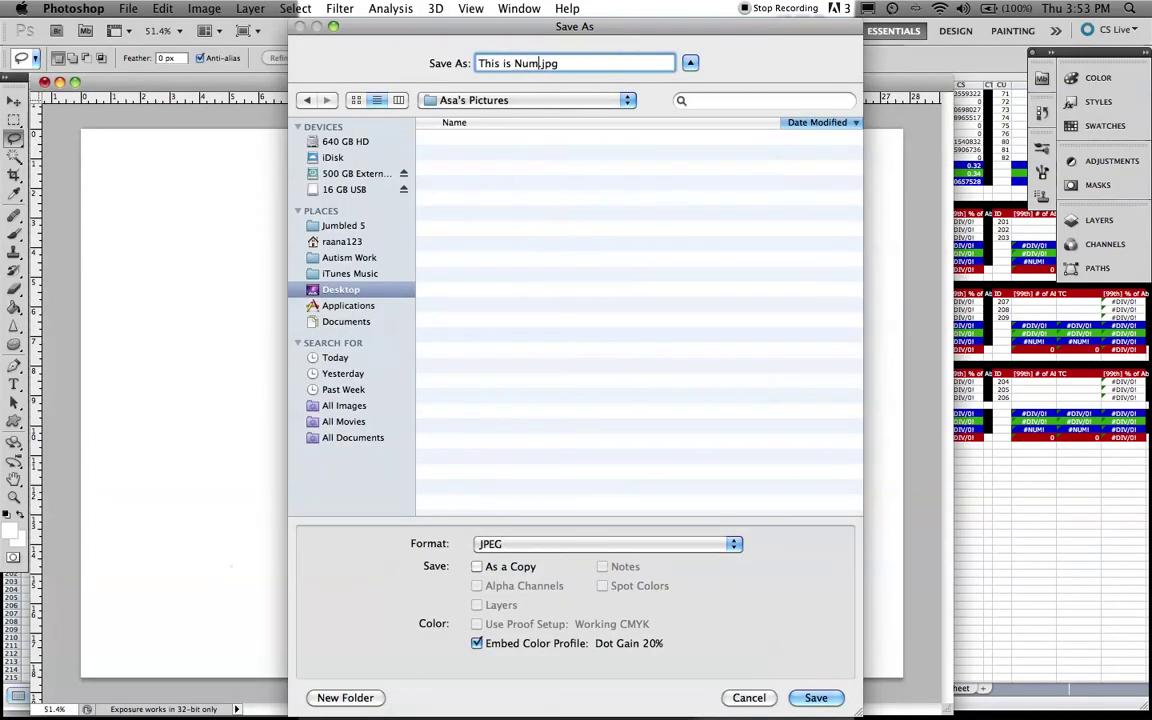
{"action": "type", "text": "(207)"}
{"action": "key", "text": "Return"}
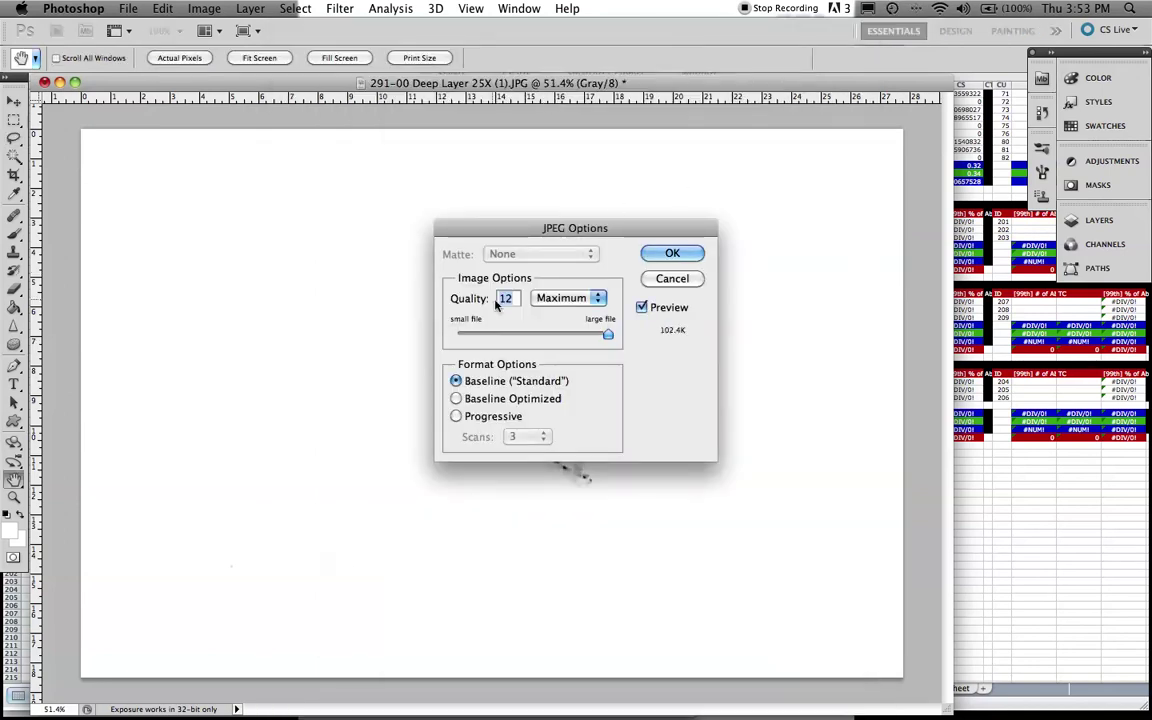
{"action": "left_click", "coordinate": [672, 254]}
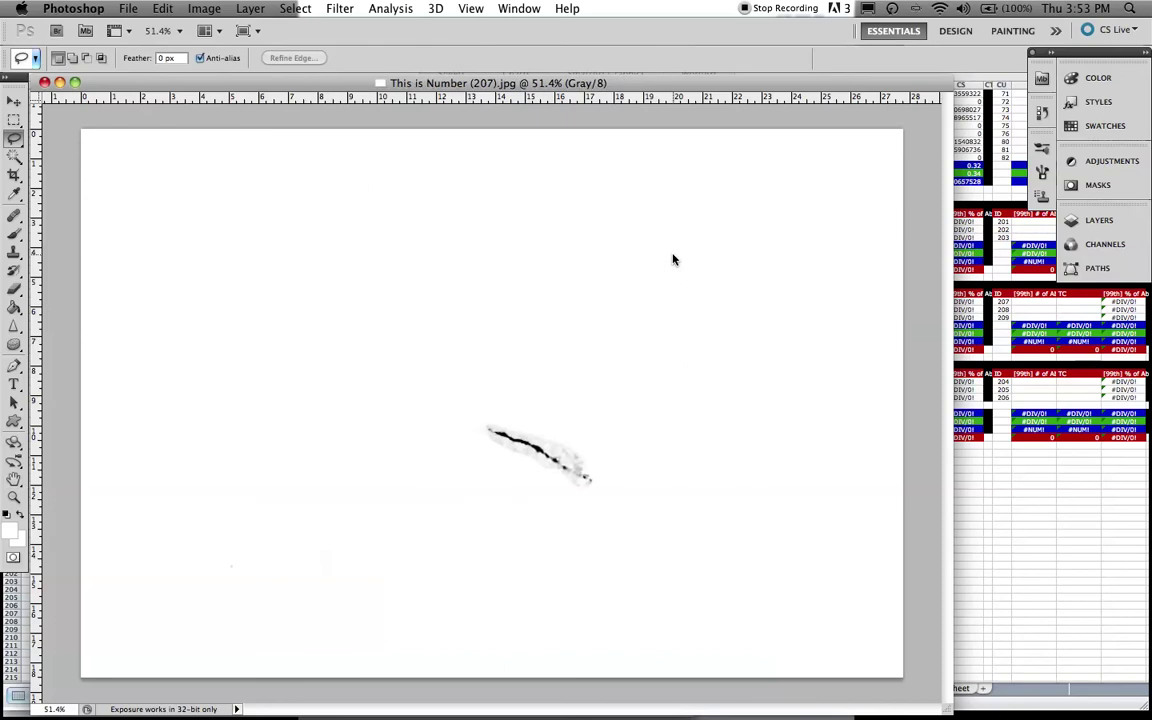